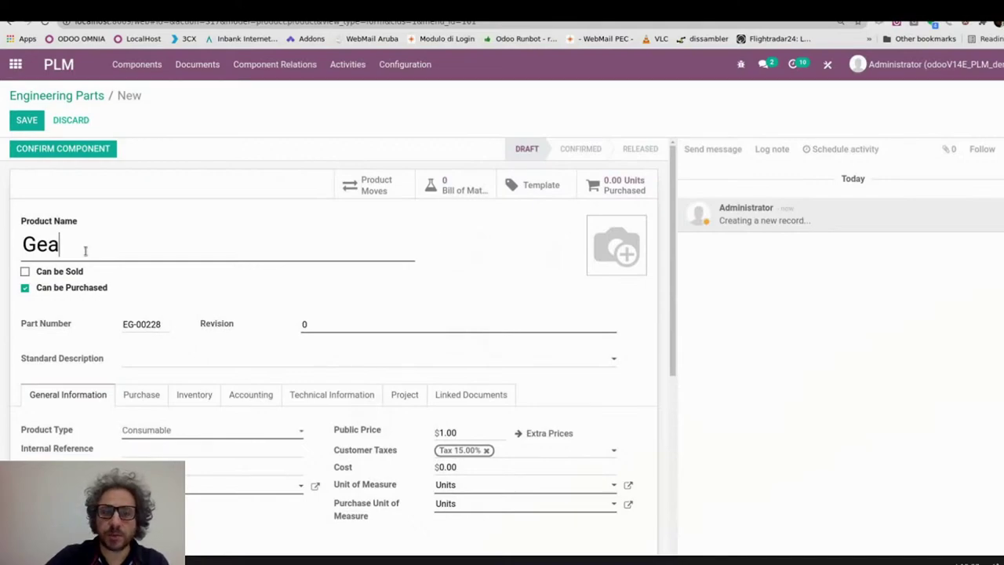
- Finish naming the engineering part 'Gear Engine' and save it as EG-00228_0
type("r")
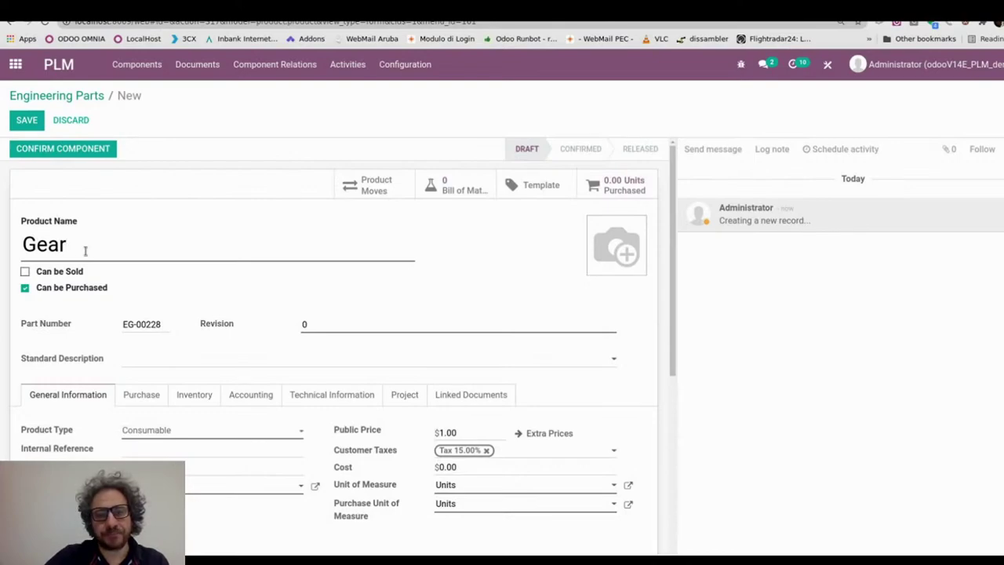
type("Eng")
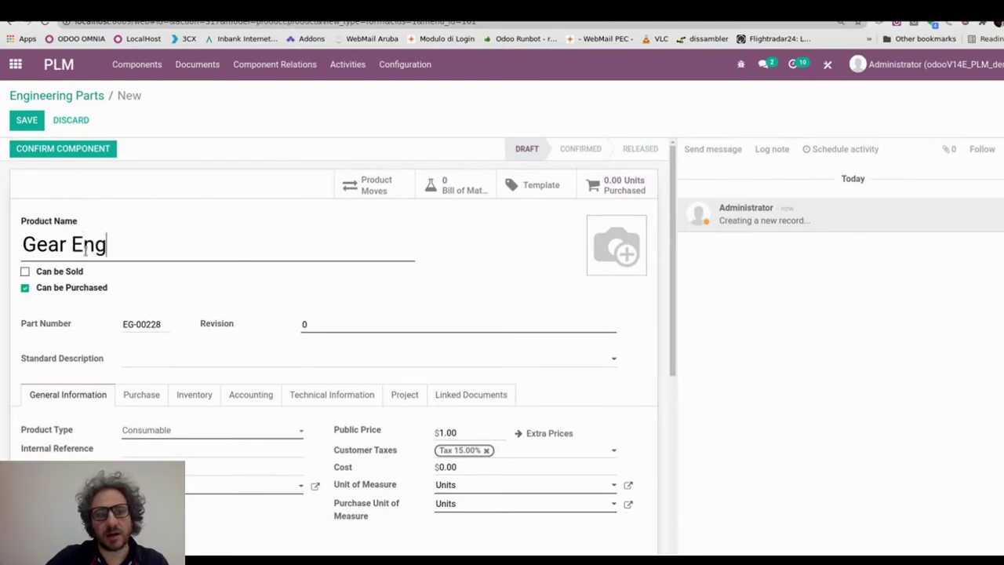
type("ine")
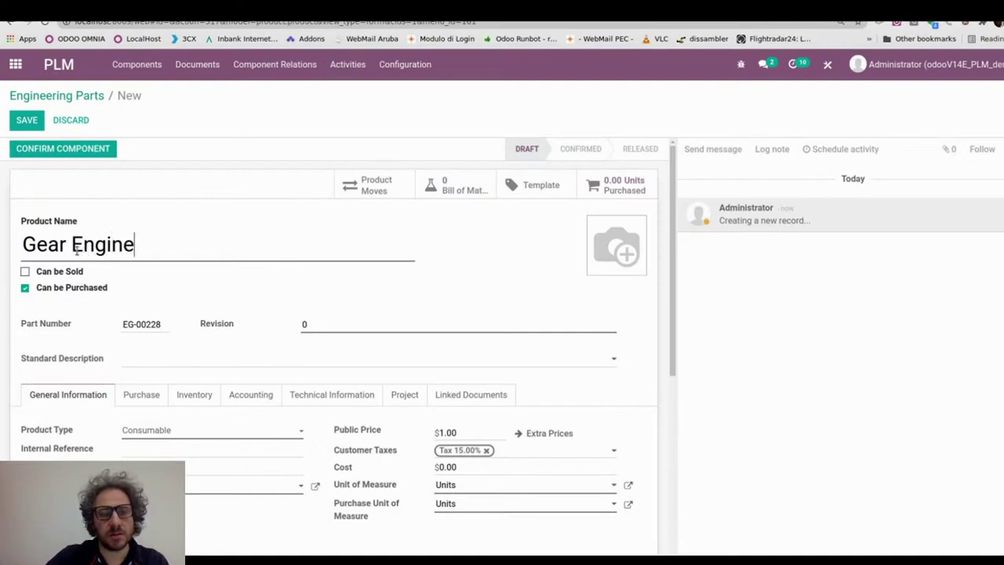
left_click(26, 124)
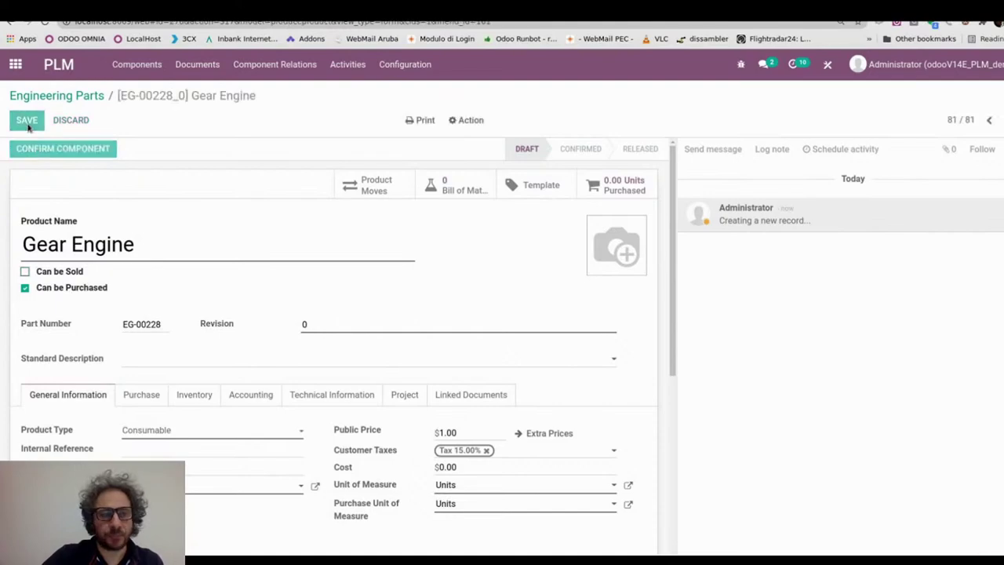
left_click(837, 151)
- Make the activity a Change Request with the summary 'New Gear engine'
left_click(355, 232)
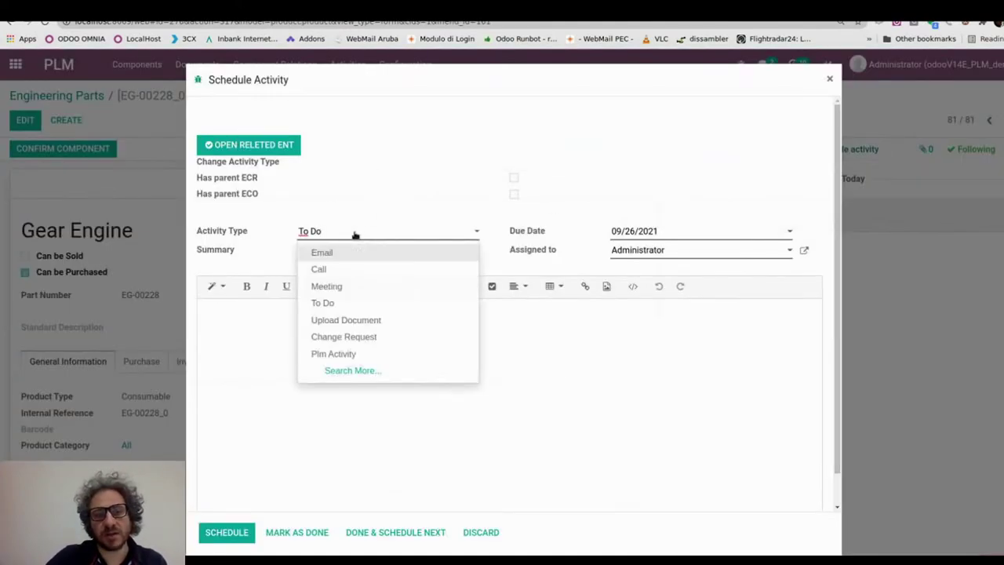
left_click(344, 338)
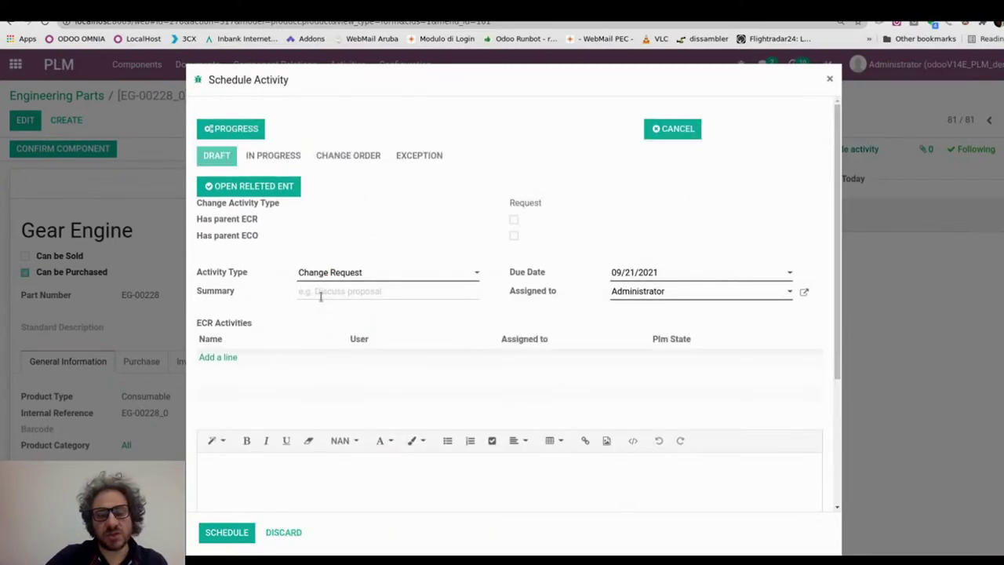
type("New Ger")
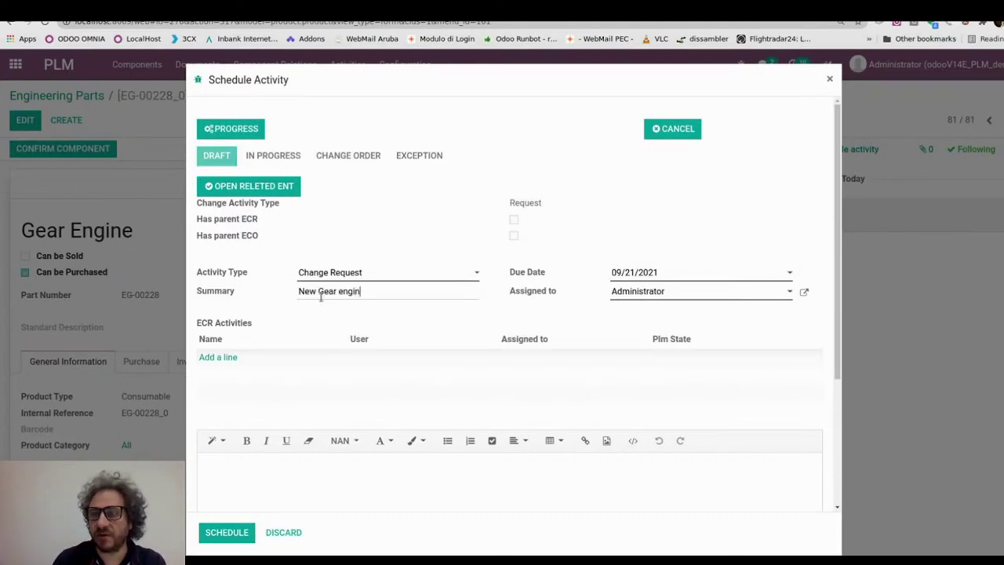
key("Tab")
- Add an ECR activity 'check the spec' assigned to the CAD user
left_click(219, 357)
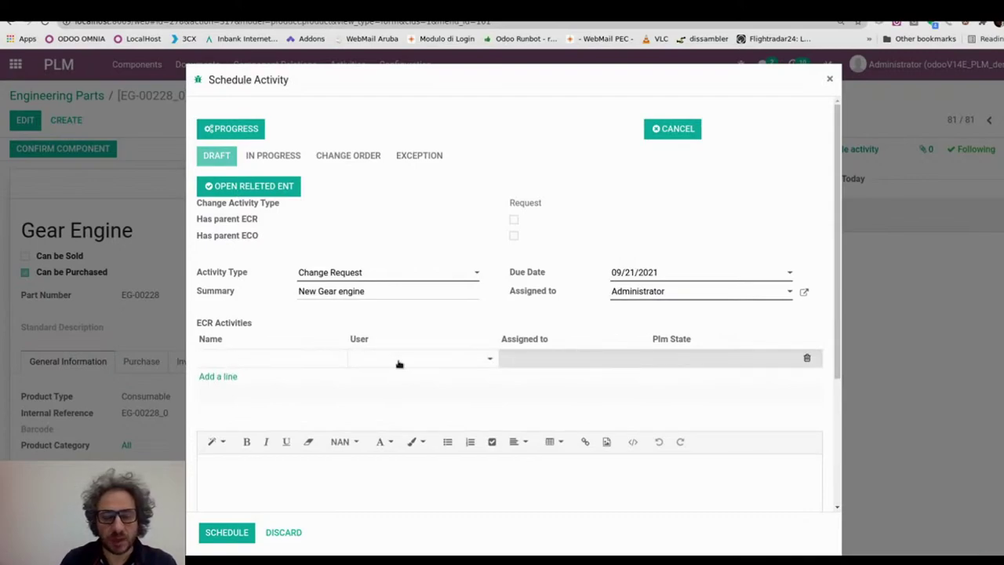
left_click(400, 363)
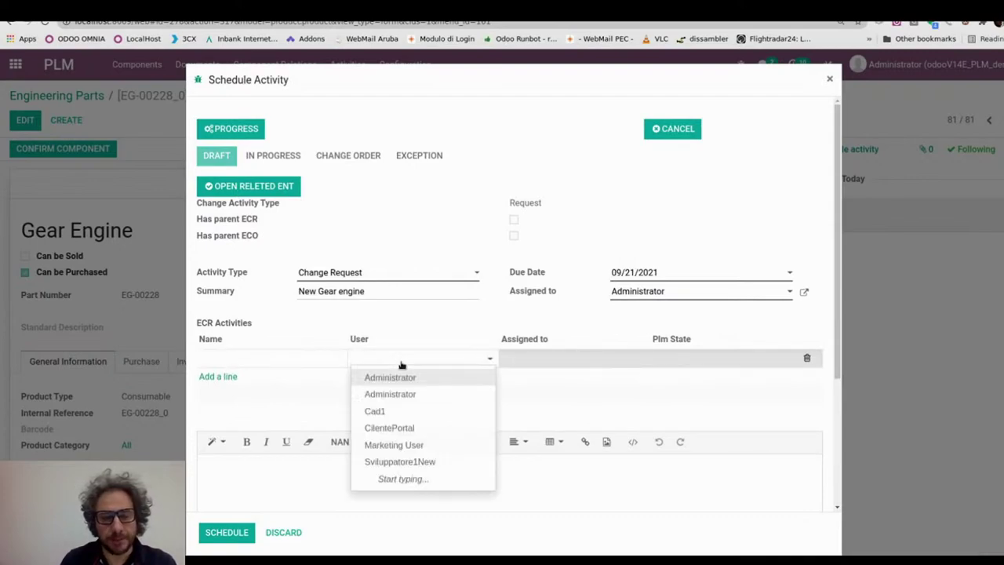
left_click(384, 411)
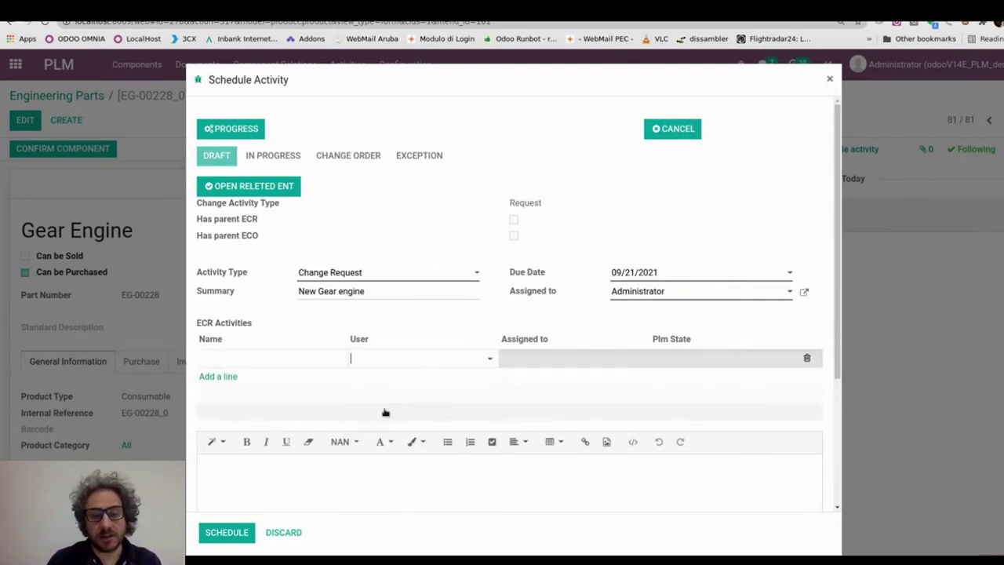
left_click(267, 356)
type("check the")
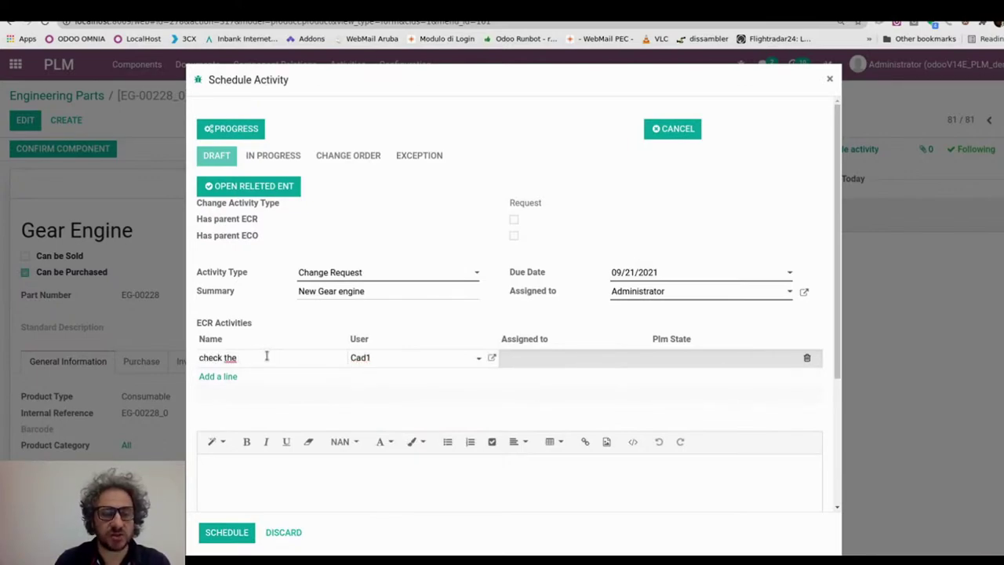
type(" d")
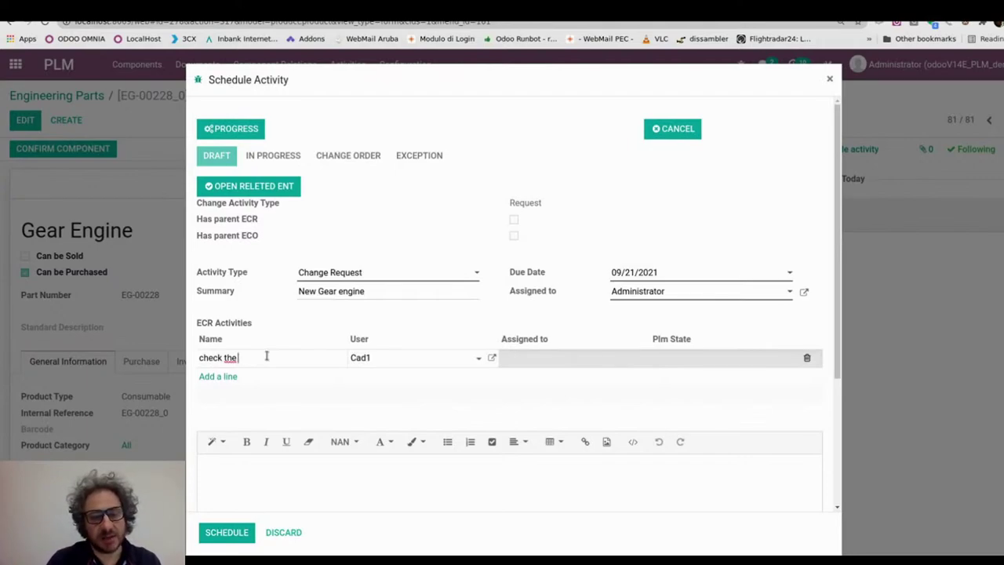
type("pec")
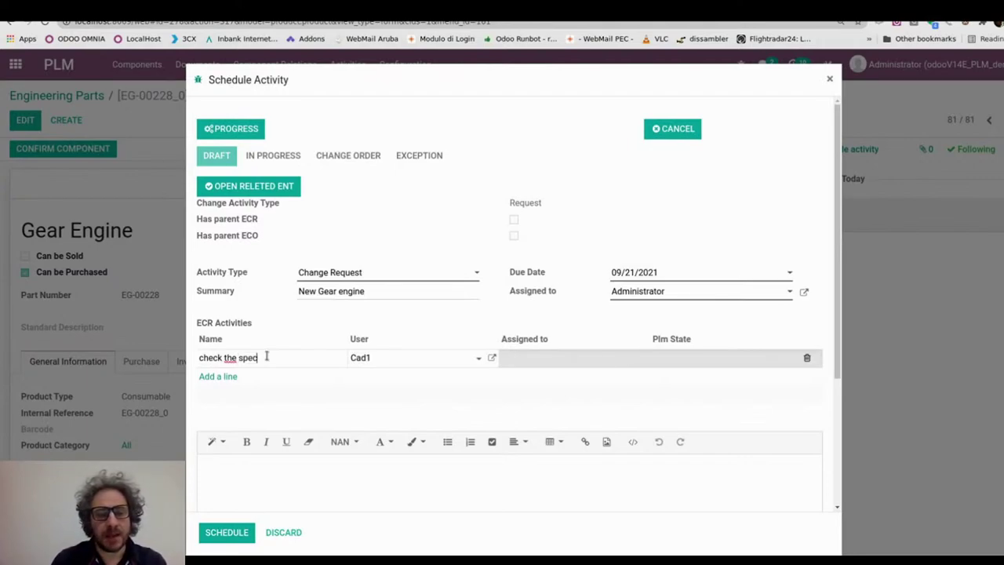
- Add 'check the marketing' for the Marketing User, set the request in progress, and save
left_click(225, 376)
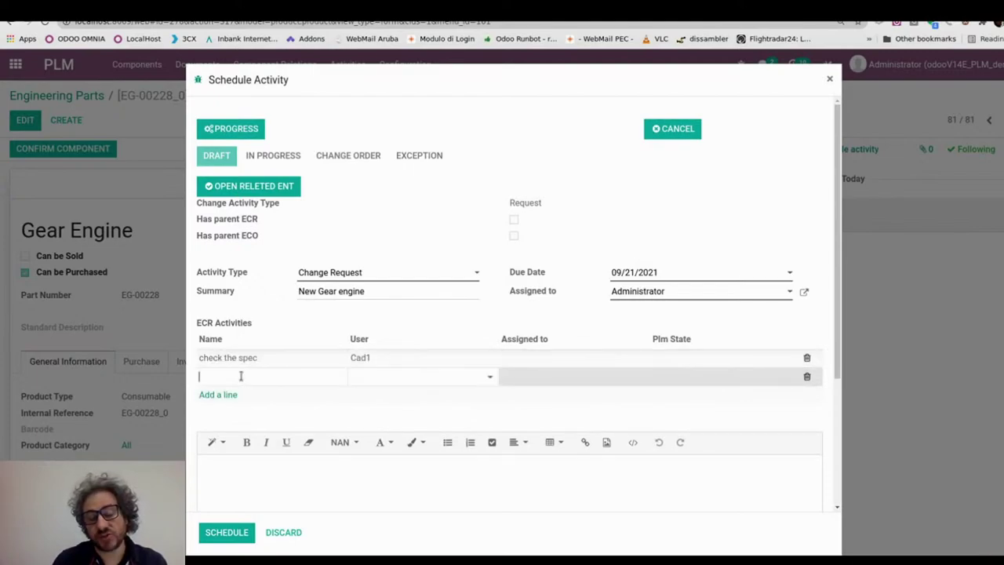
type("check the mar")
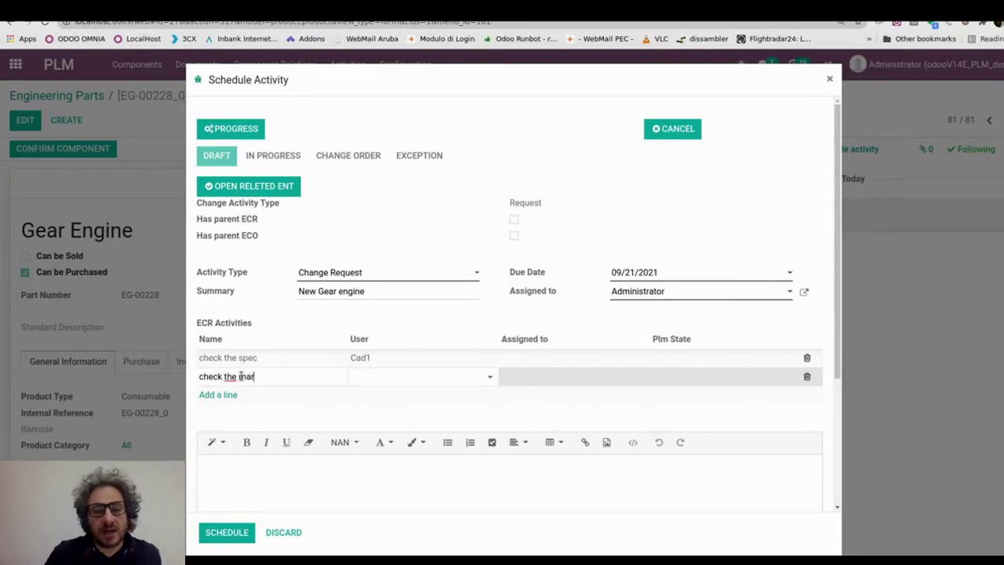
type("keting")
key("Tab")
type("mar")
key("Return")
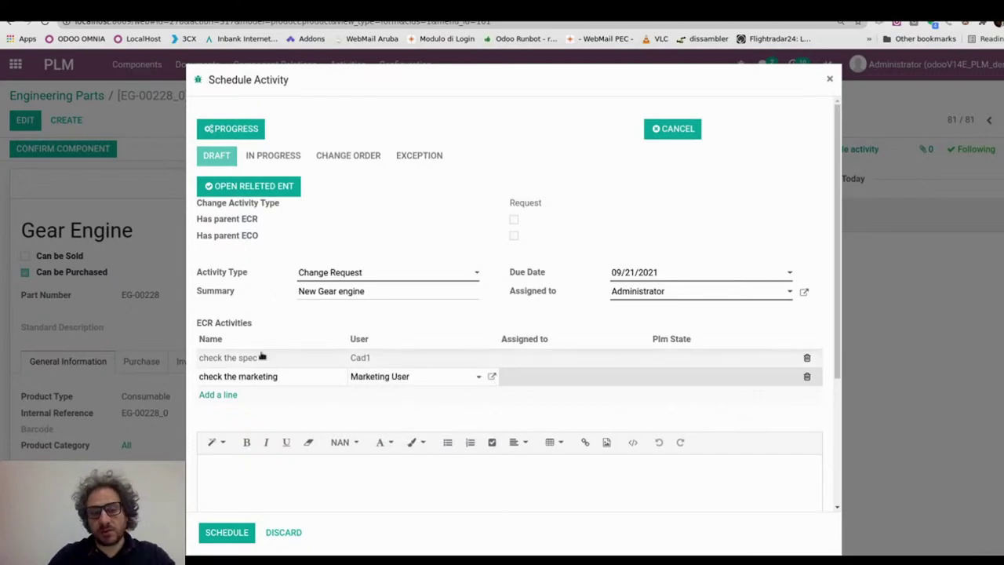
left_click(365, 316)
left_click(233, 132)
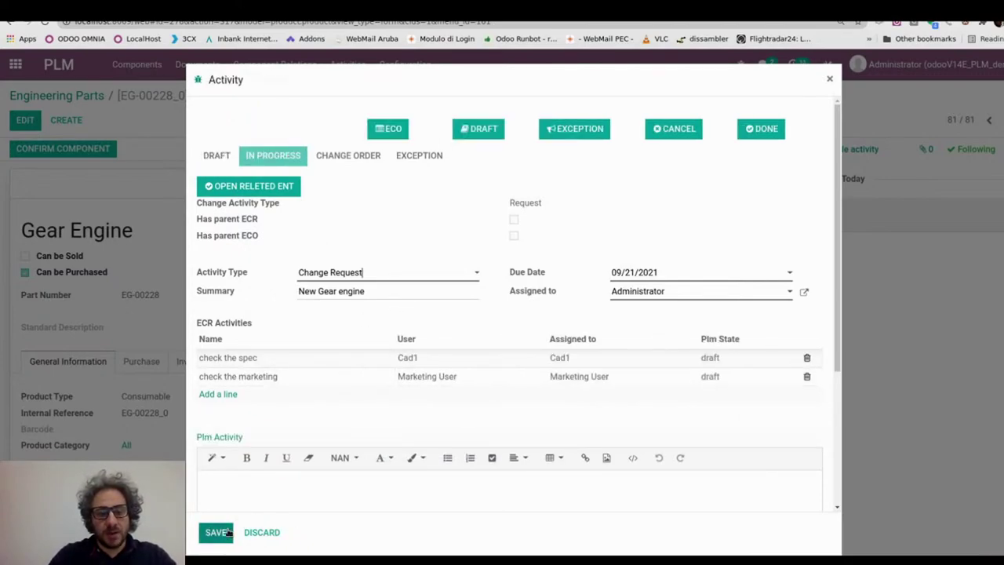
left_click(214, 532)
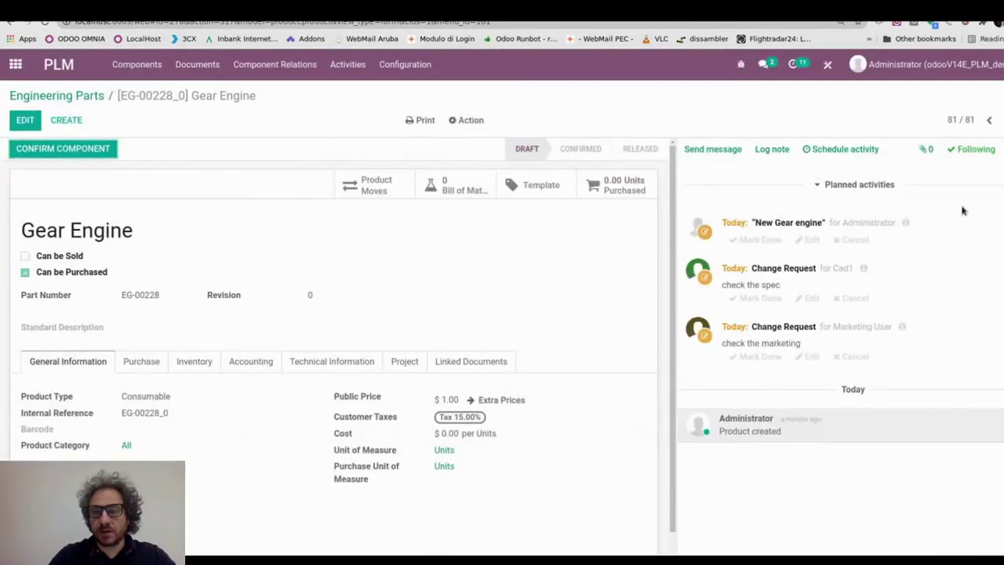
- Review who each of the three planned Gear Engine activities is assigned to
left_click_drag(831, 223, 894, 224)
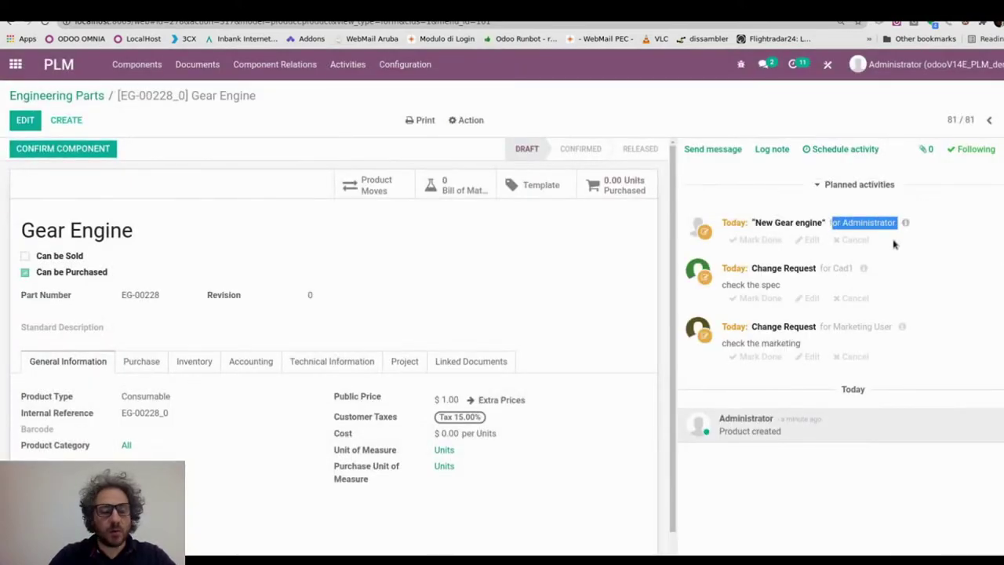
left_click_drag(831, 269, 866, 269)
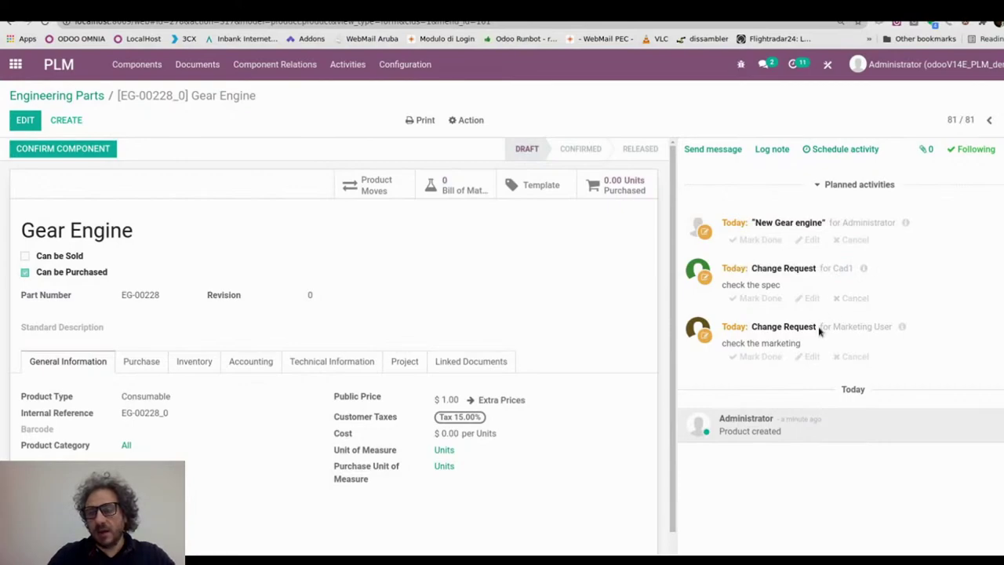
left_click_drag(820, 327, 907, 331)
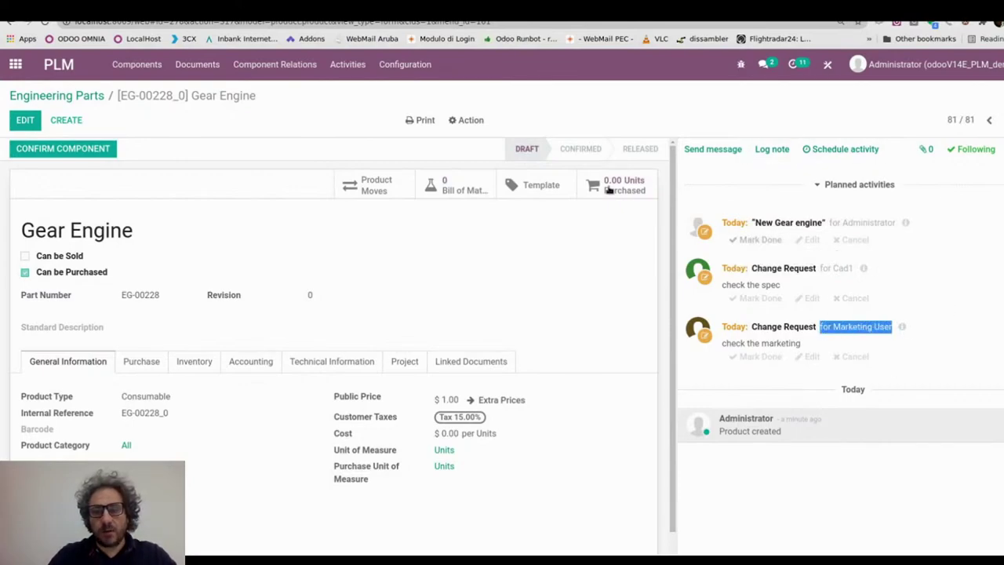
left_click(995, 22)
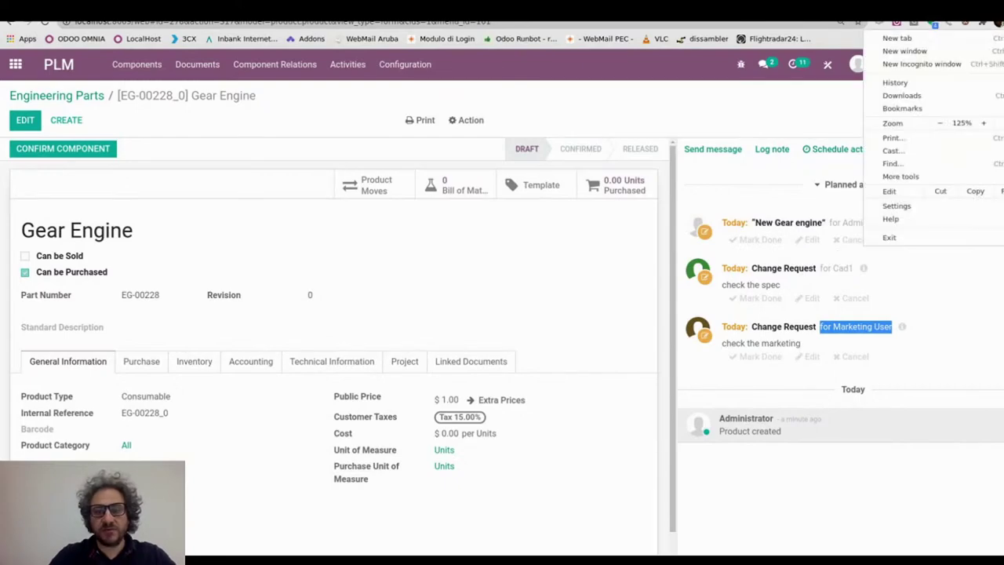
- Log in to the LocalHost Odoo in an incognito window with the marketing user's credentials
left_click(910, 63)
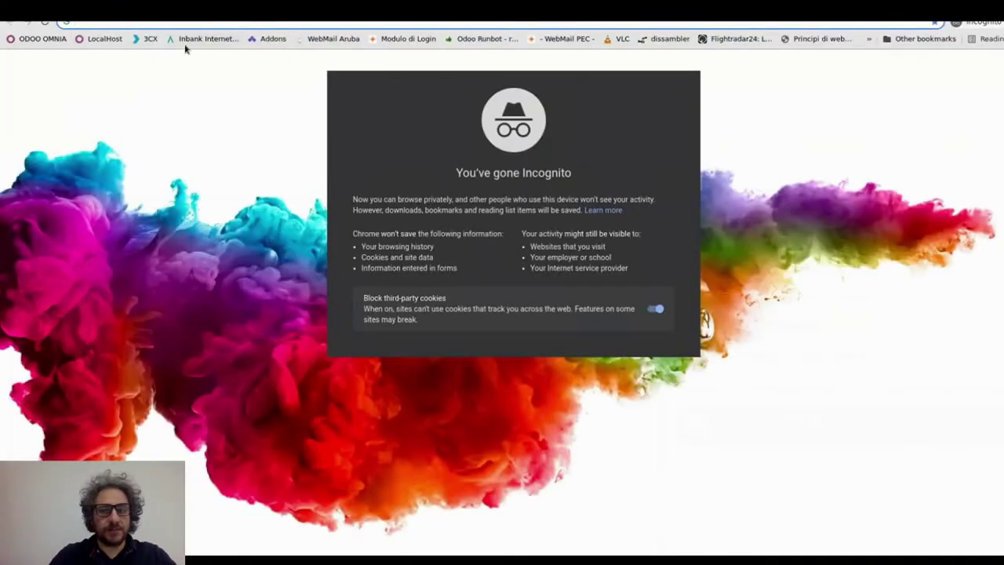
left_click(109, 38)
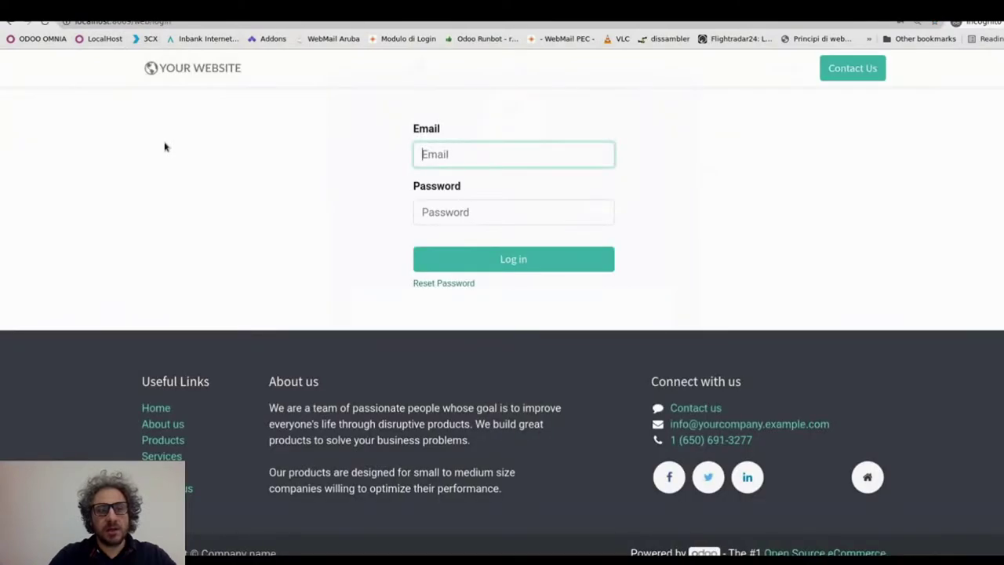
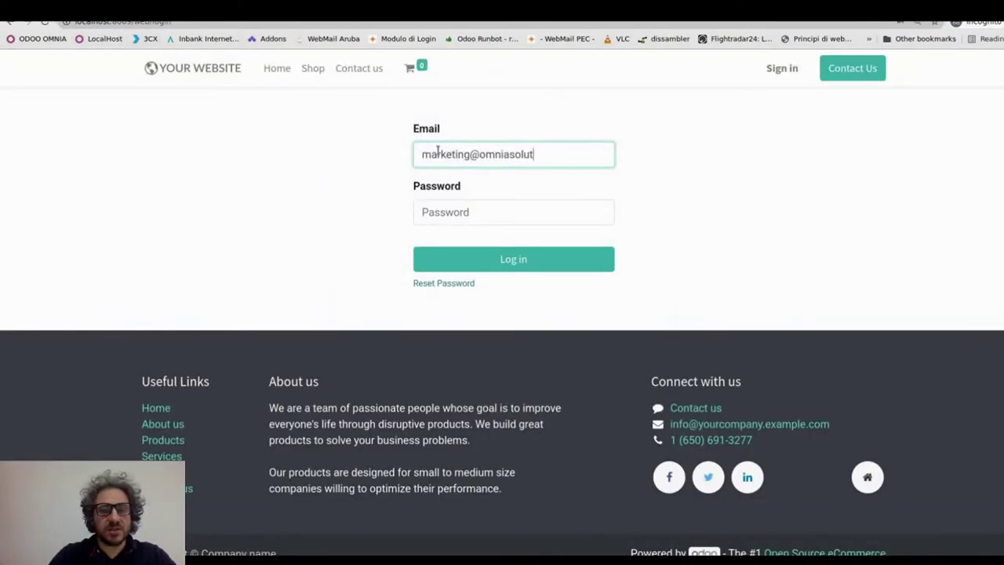
key("Tab")
type("a")
key("Return")
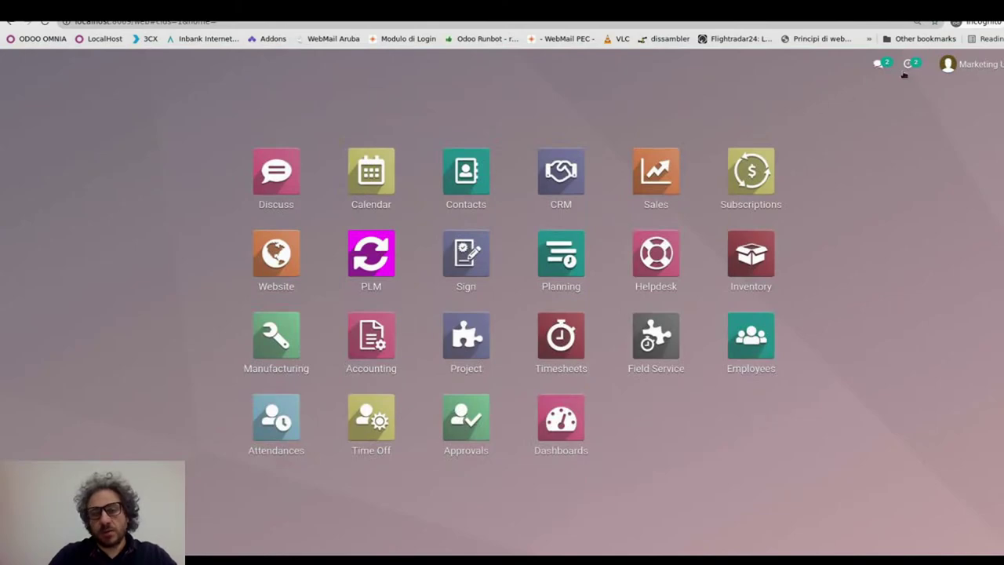
left_click(911, 69)
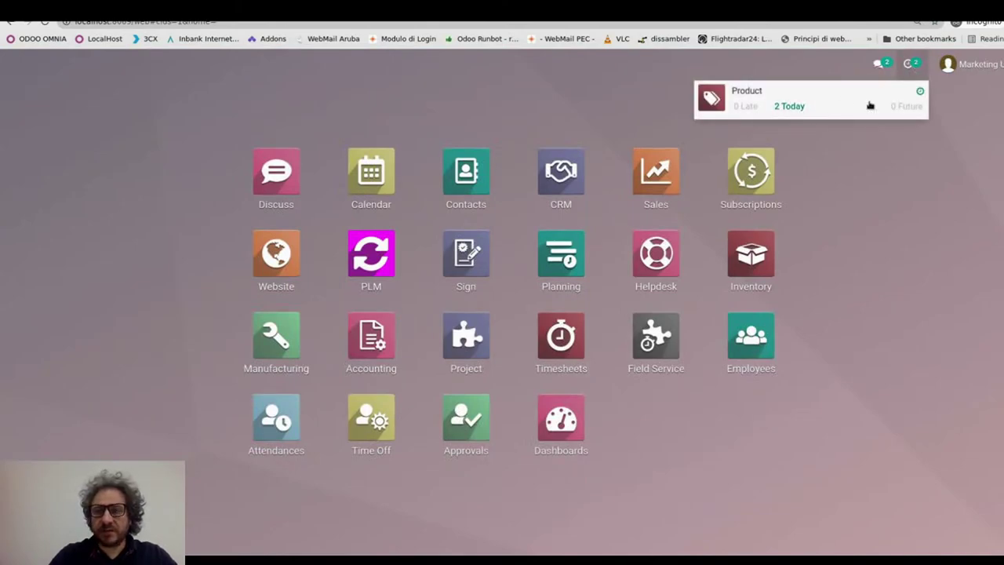
- Open Gear Engine from today's product activities and edit its 'check the marketing' change request
left_click(797, 109)
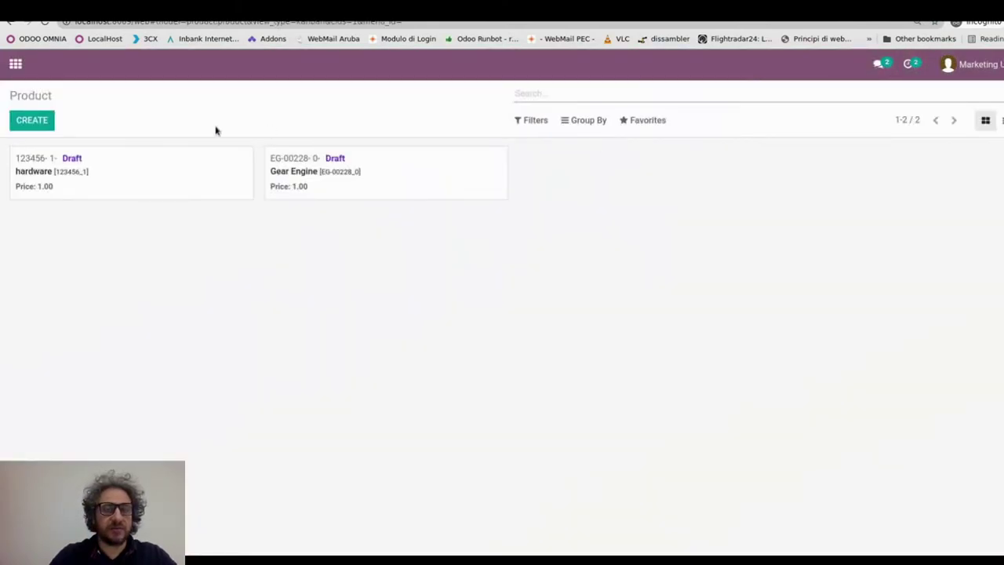
left_click(401, 178)
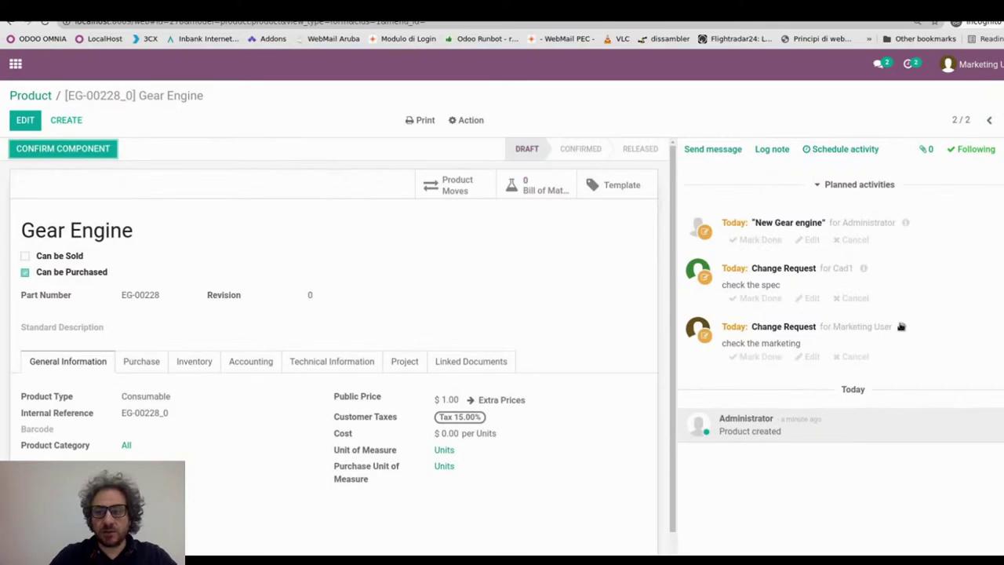
left_click_drag(724, 345, 796, 343)
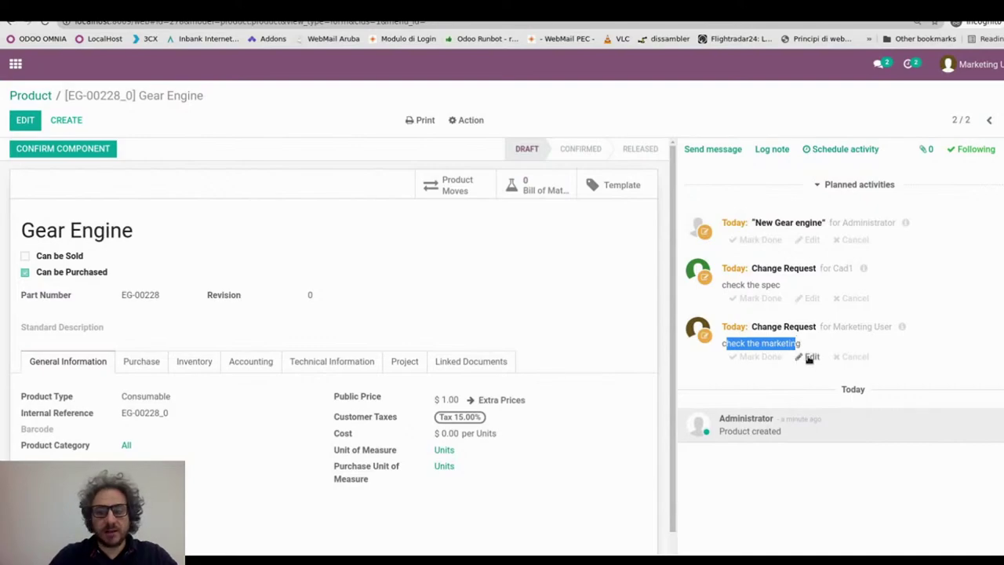
left_click(811, 357)
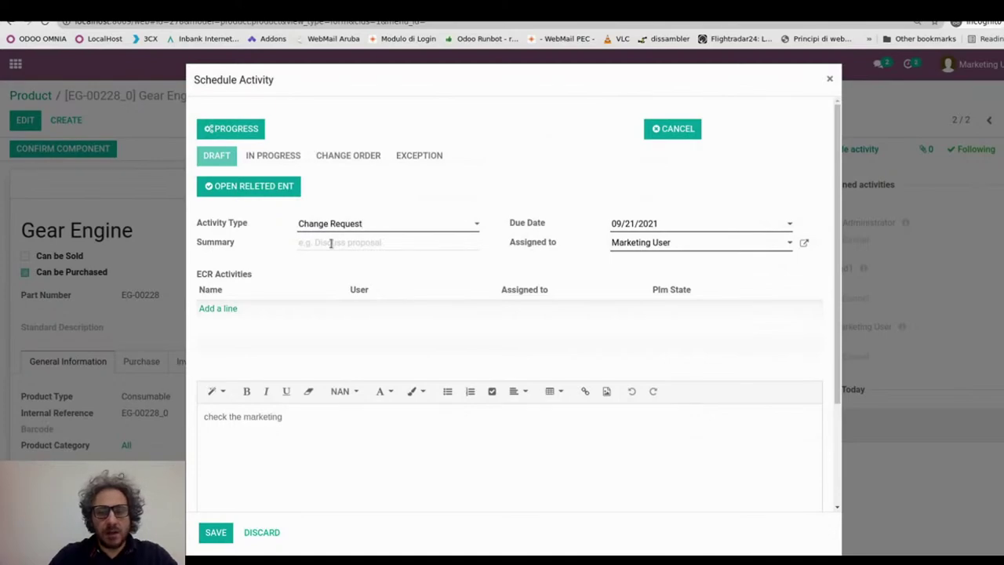
- Put the request in progress with summary 'for me it's ok no problem', save, then mark done
left_click(235, 133)
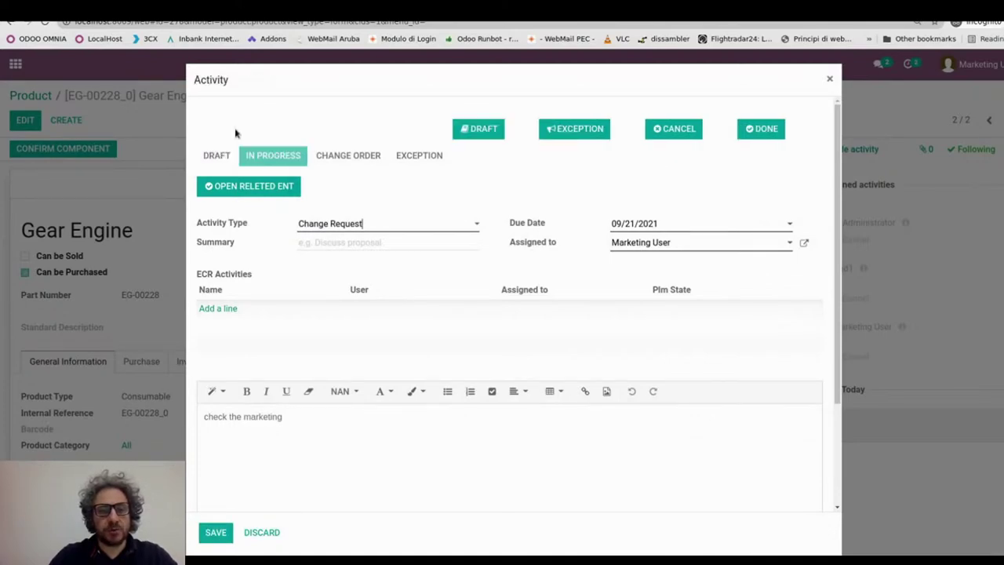
left_click(324, 241)
type("for me")
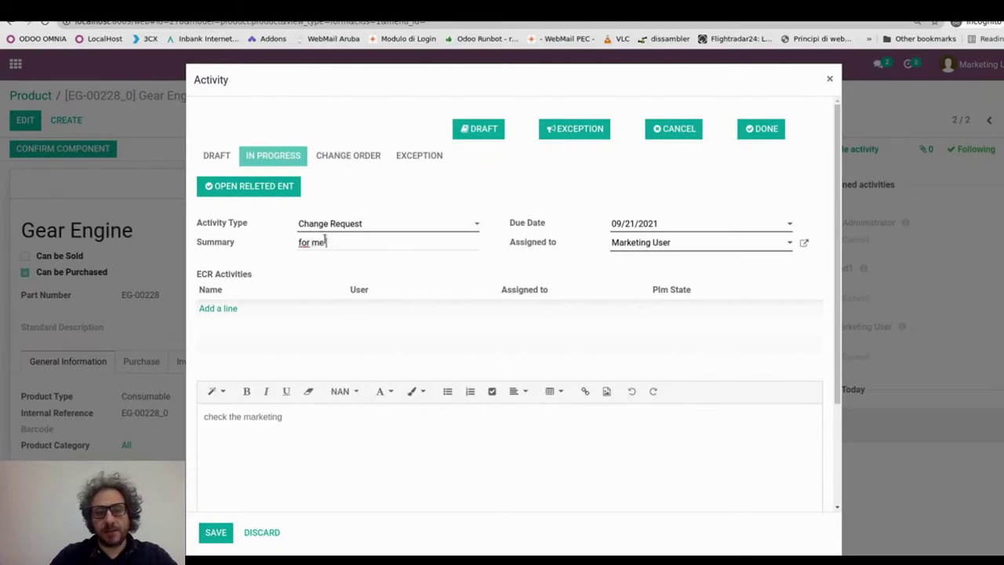
type(" it's ok")
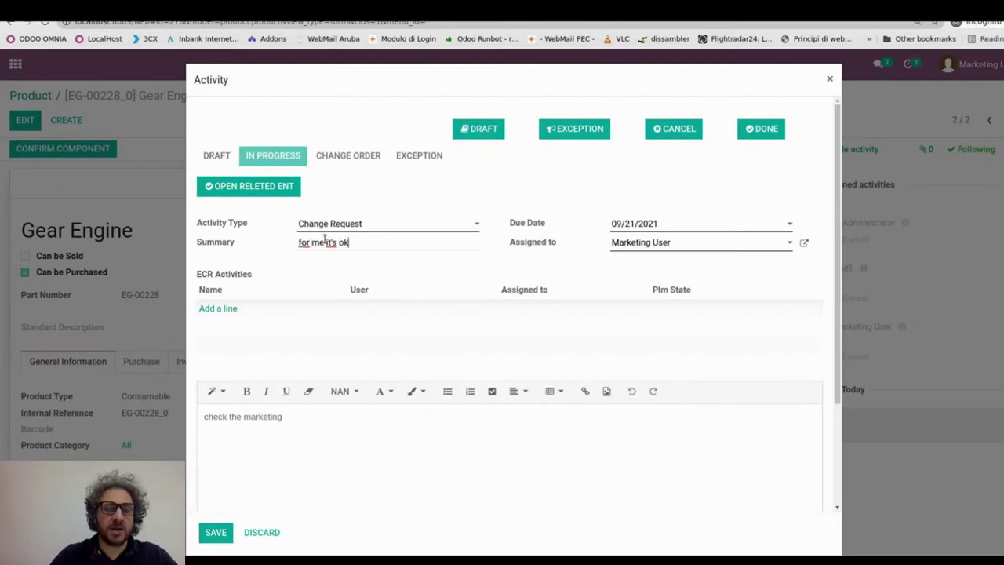
type(" no problem")
left_click(215, 532)
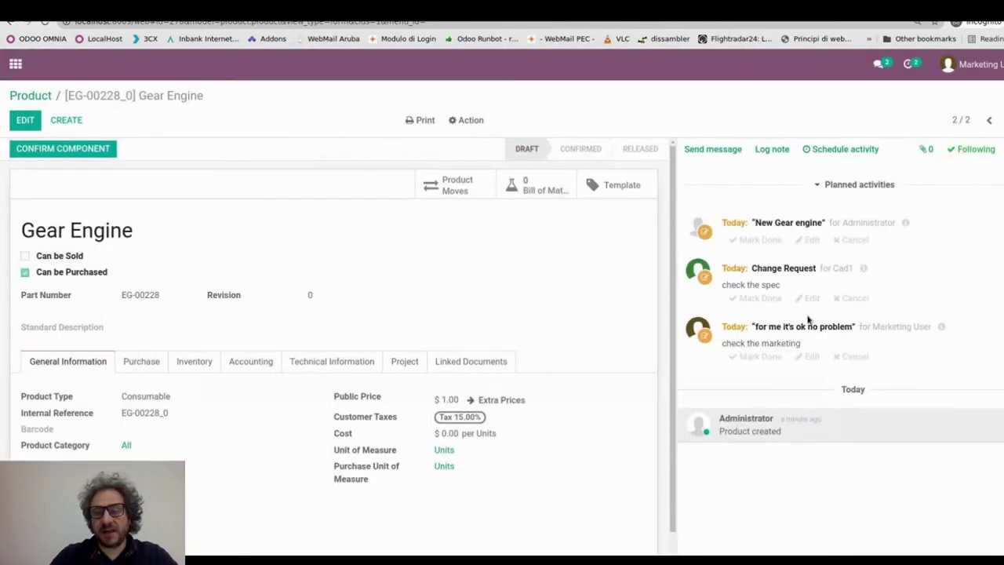
left_click(811, 358)
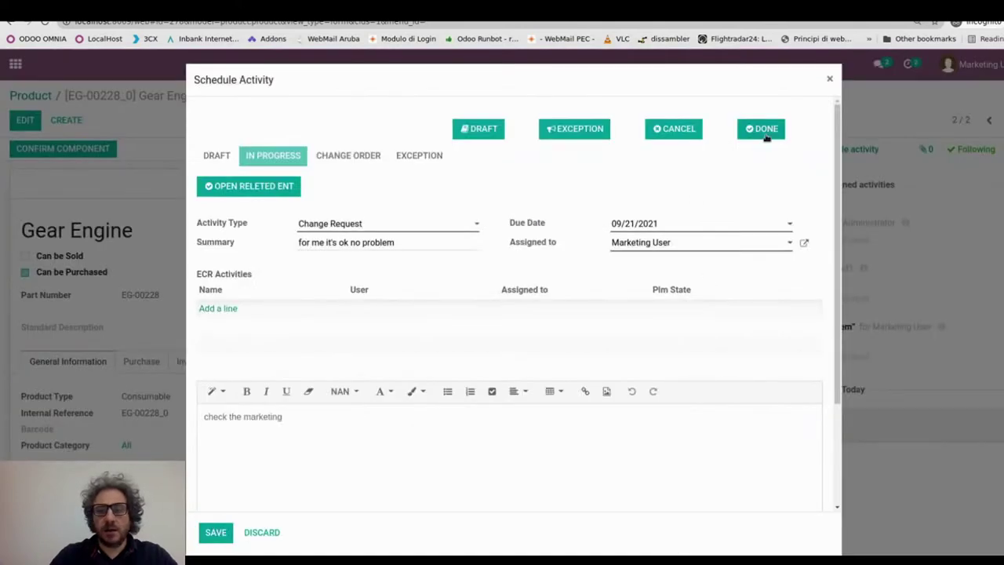
left_click(762, 128)
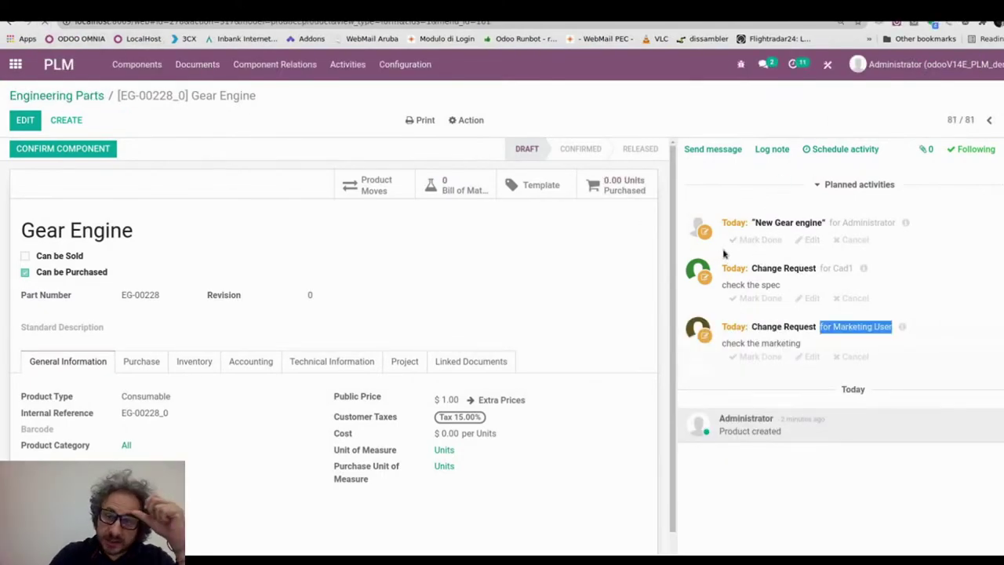
- Reload and verify 'New Gear engine' shows the marketing check as Done, then discard
key("F5")
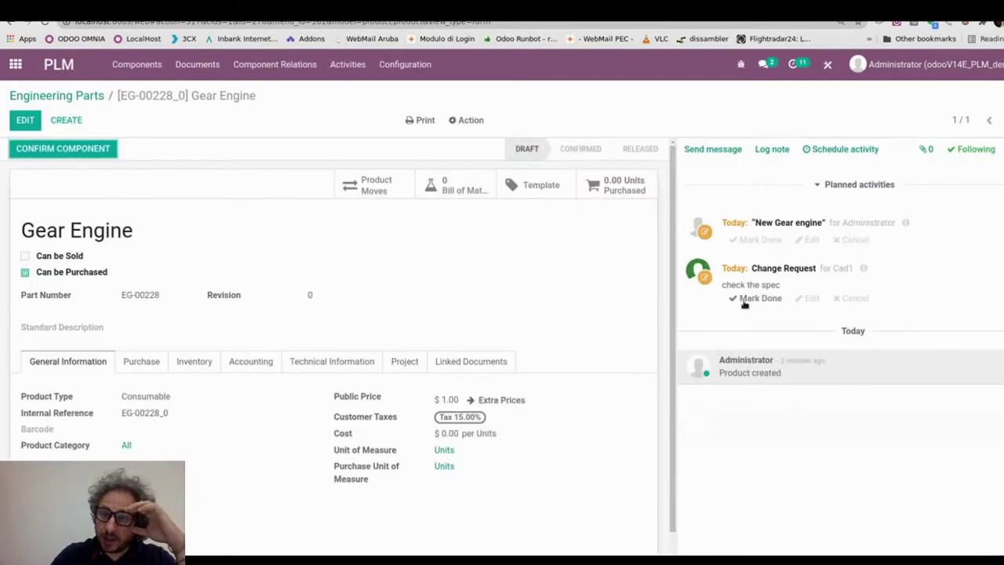
left_click_drag(758, 223, 804, 245)
left_click(808, 241)
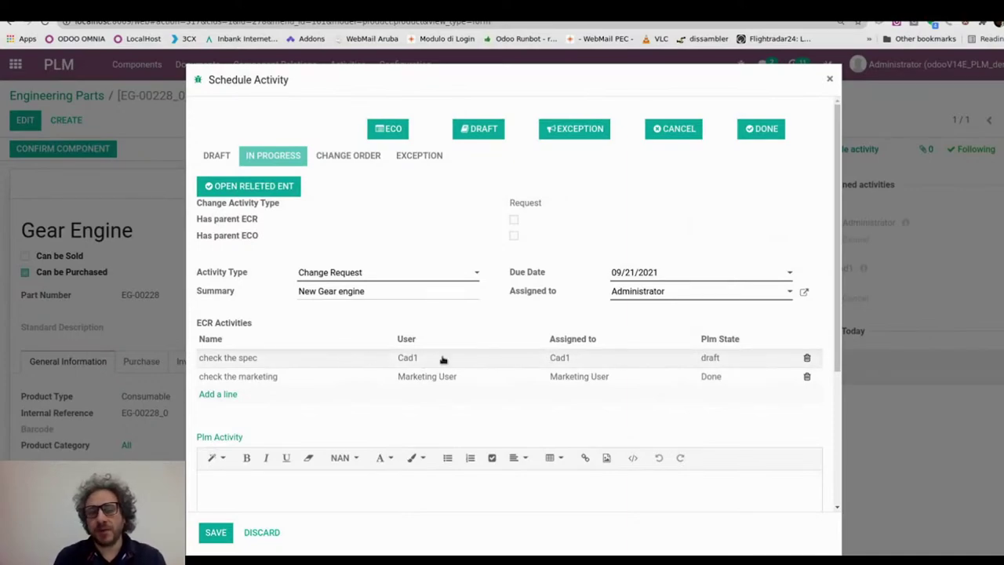
left_click(266, 533)
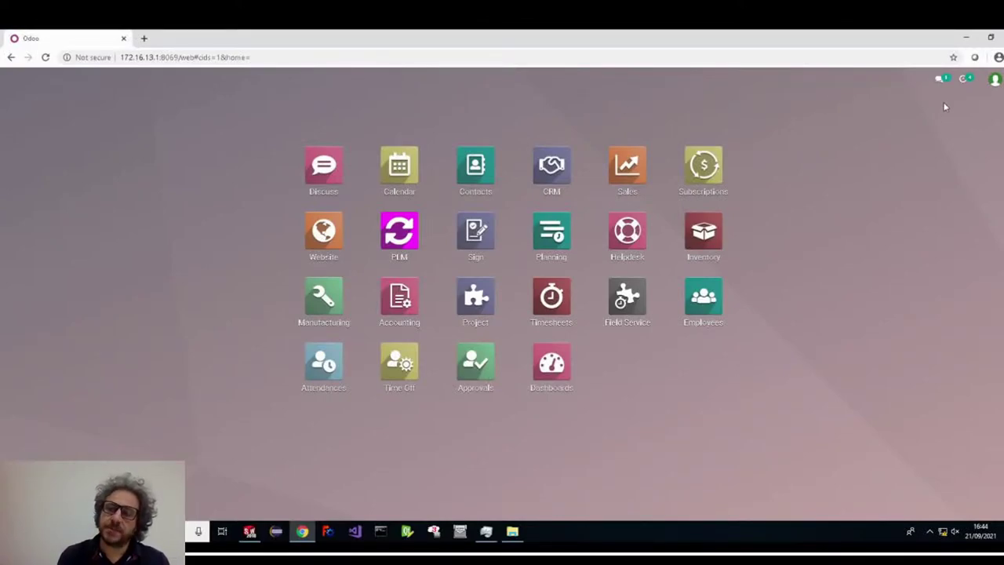
- Open Gear Engine EG-00228_0 from the products with activities due today
left_click(964, 79)
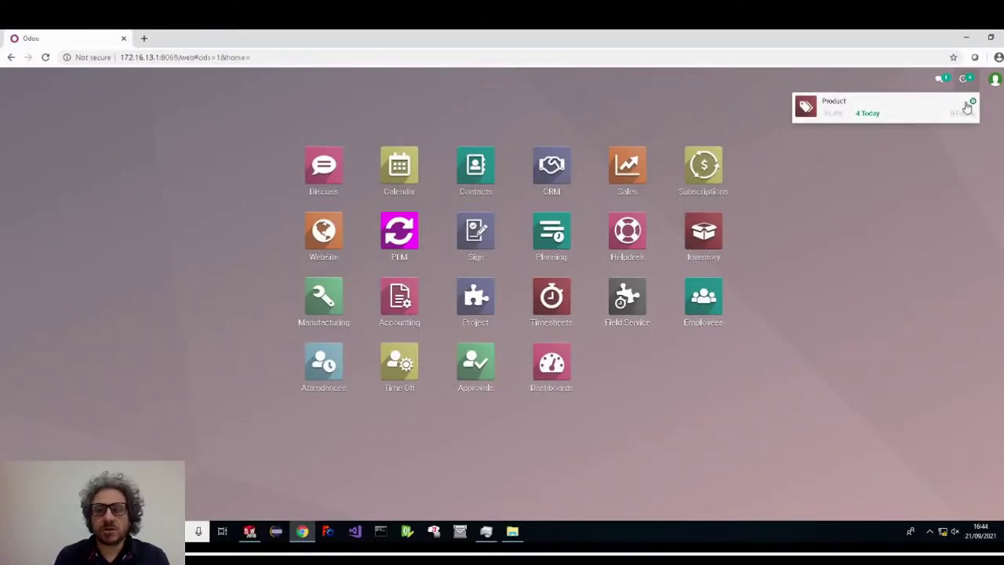
left_click(870, 114)
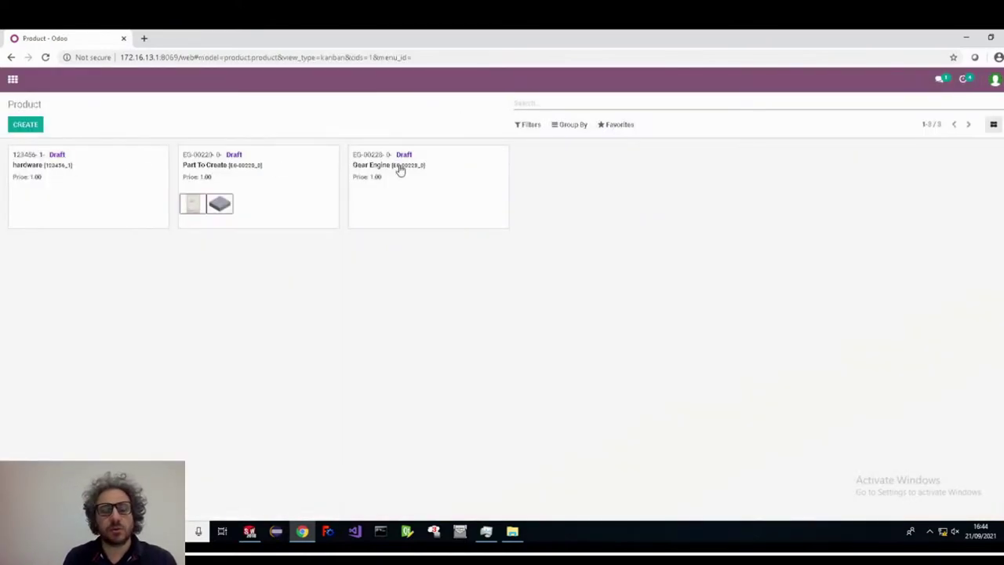
left_click_drag(354, 164, 428, 170)
left_click(431, 193)
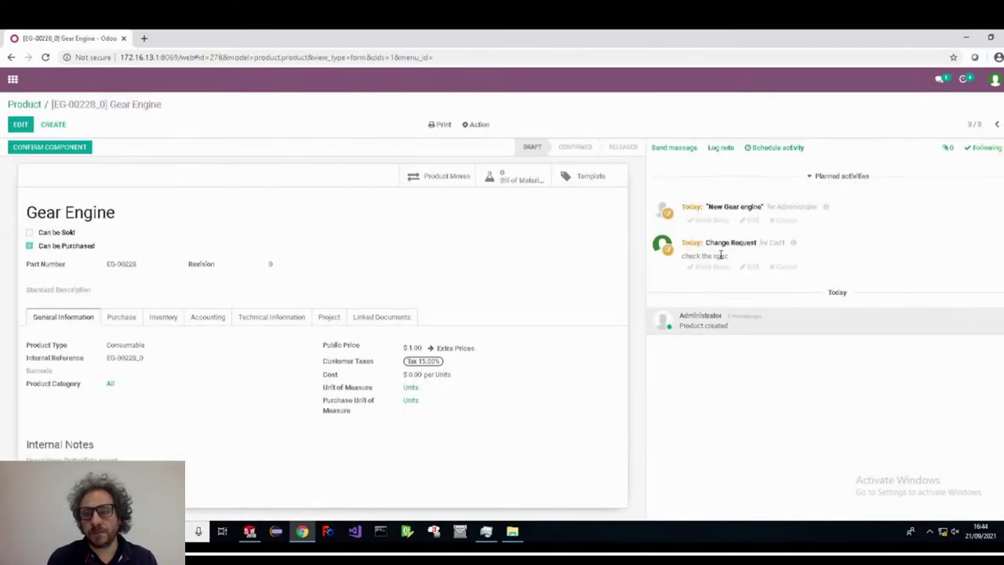
left_click_drag(683, 255, 746, 256)
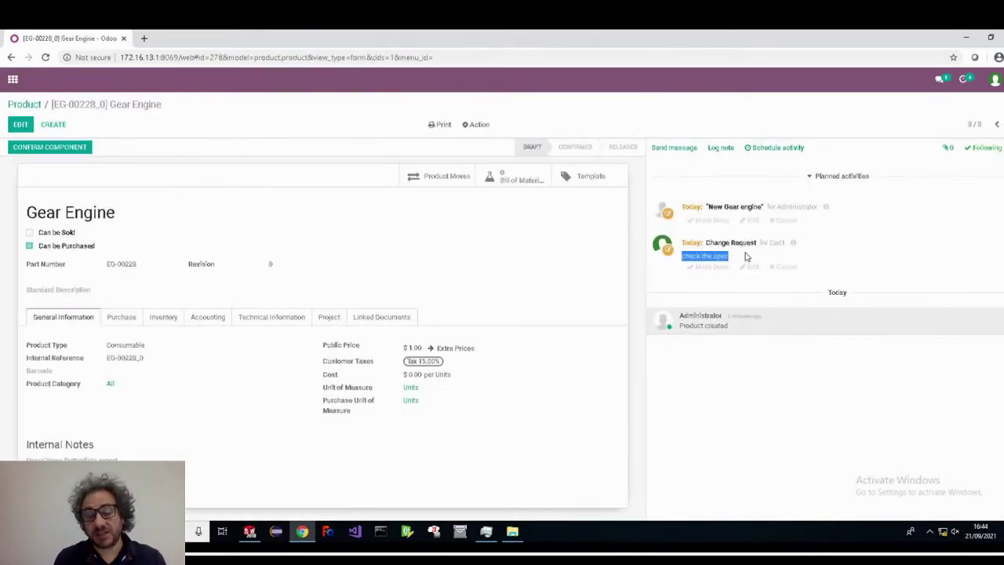
left_click(747, 257)
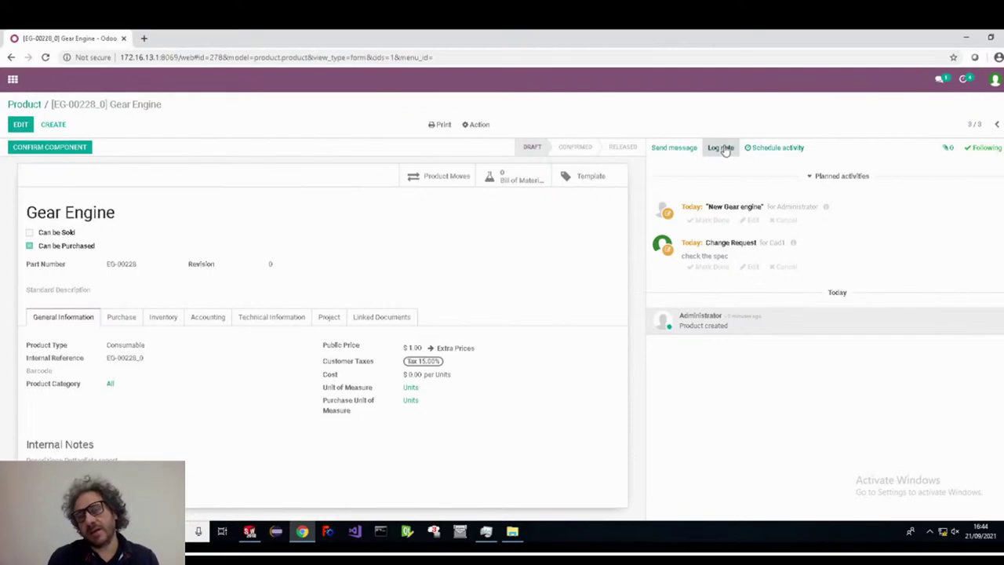
- Log an internal note 'This is the spec. for me it's ok' with DesignofGear.pdf from Desktop attached
left_click(723, 148)
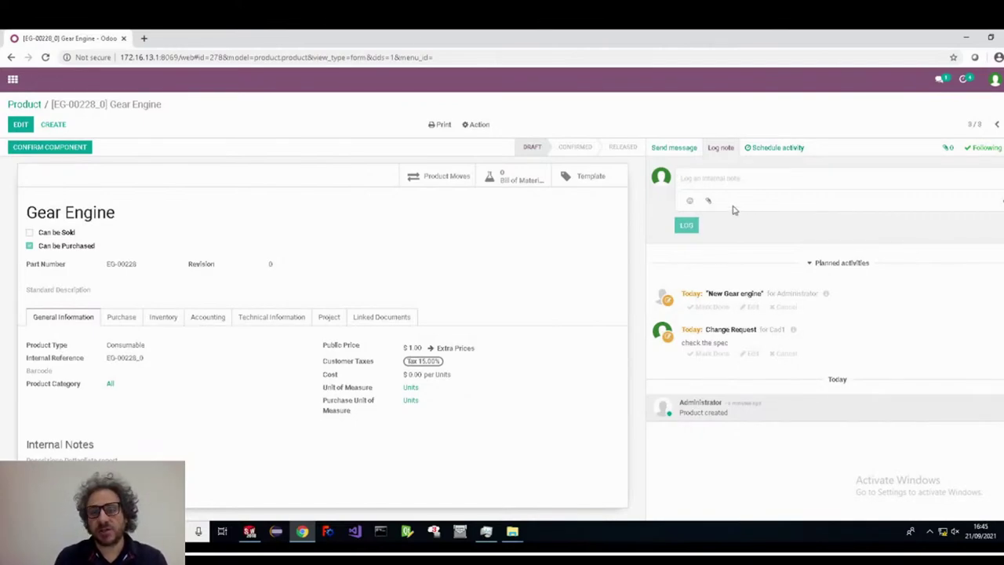
left_click(708, 201)
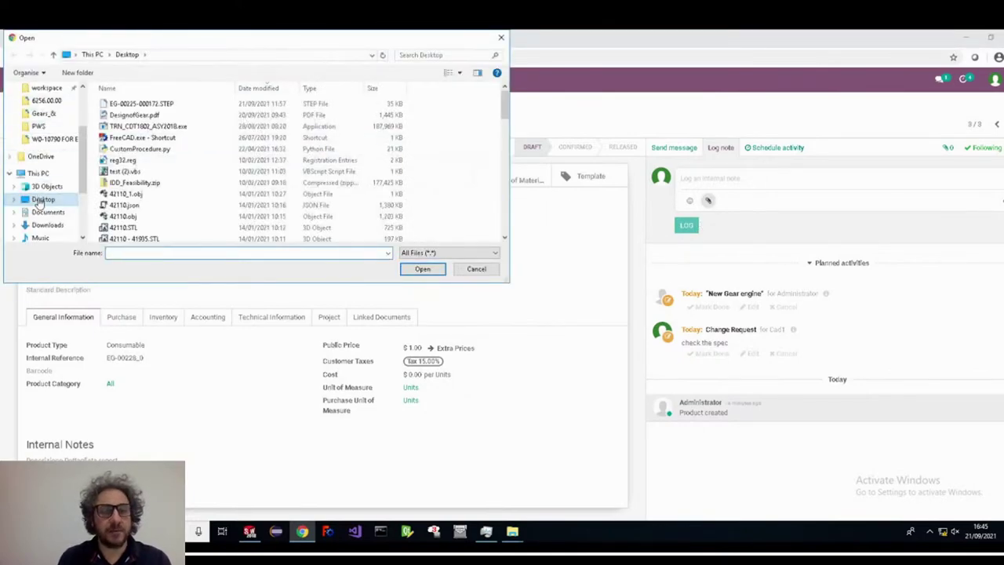
left_click(133, 114)
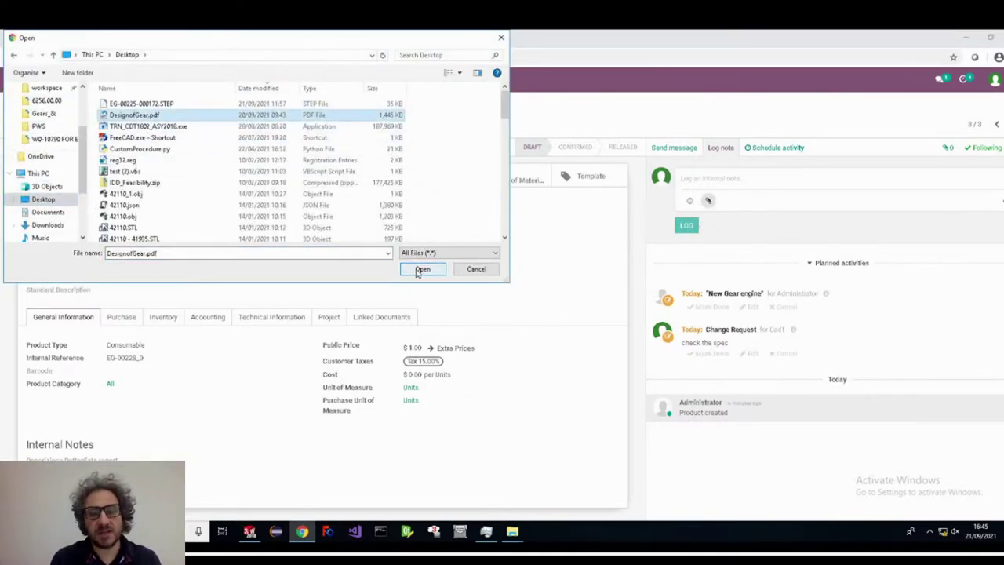
left_click(422, 269)
left_click(698, 179)
type("This is the spec")
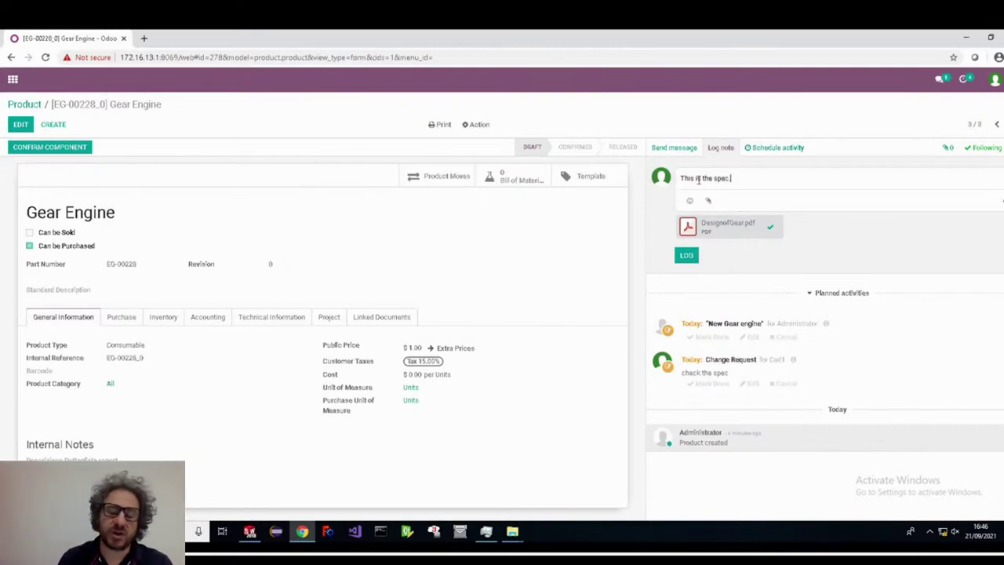
type(".")
key("Return")
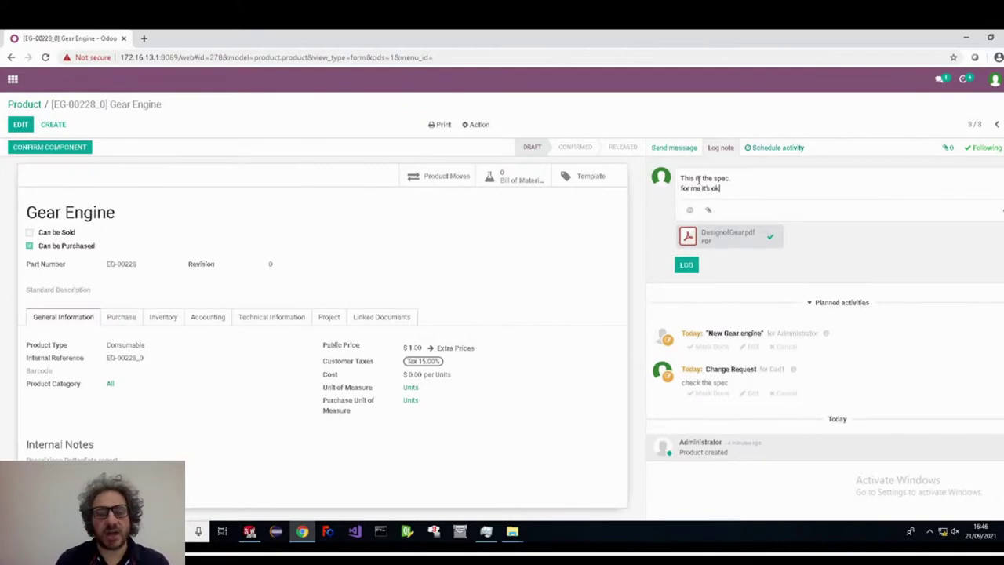
left_click(689, 267)
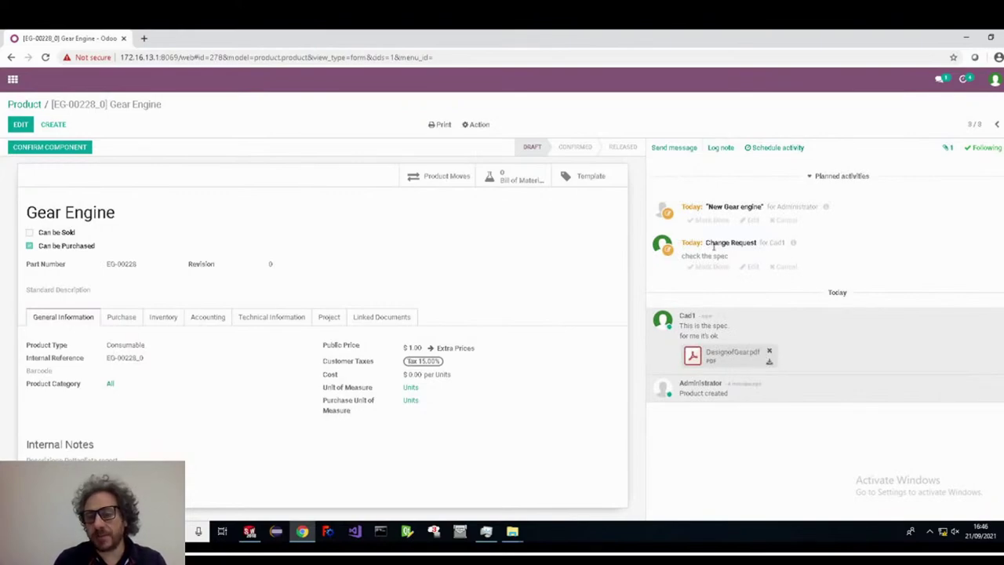
- Move Cad1's 'check the spec' change request to In Progress, then mark it done
left_click_drag(684, 256, 737, 259)
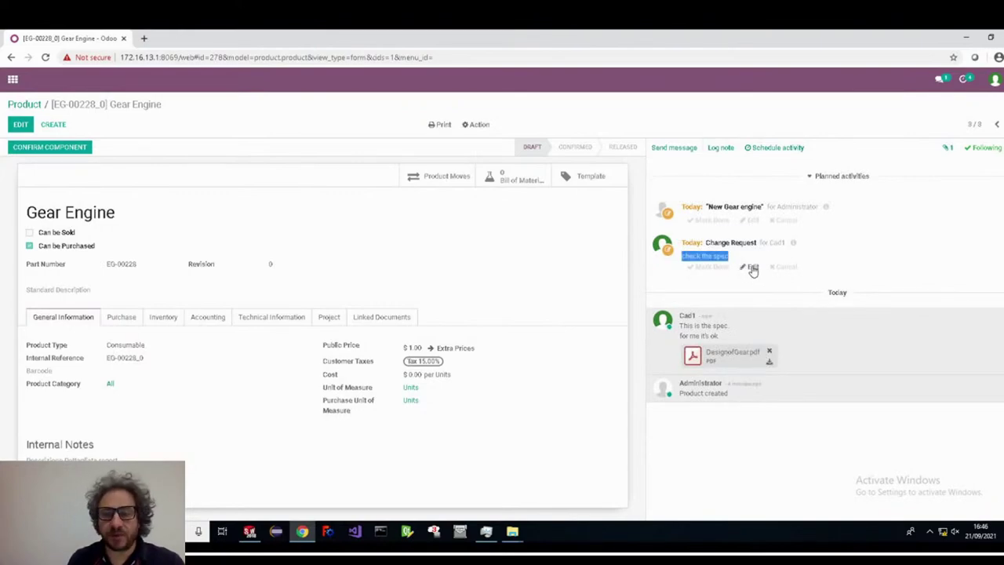
left_click(751, 268)
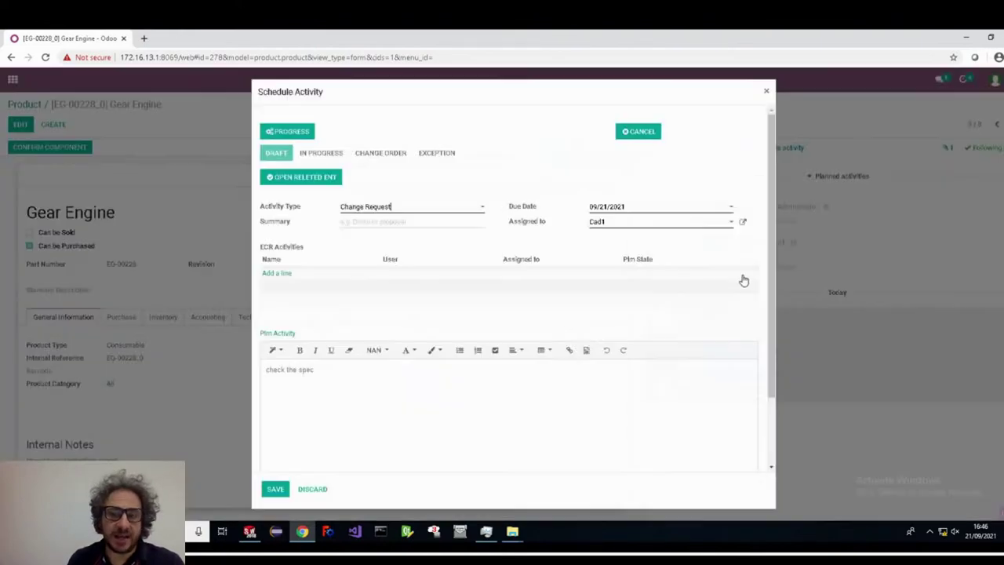
left_click(290, 134)
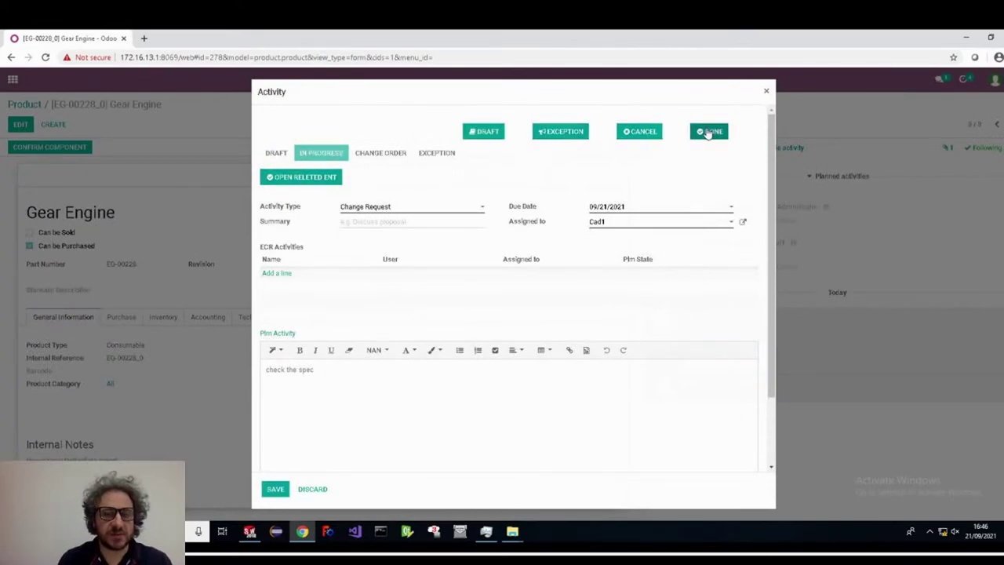
left_click(710, 131)
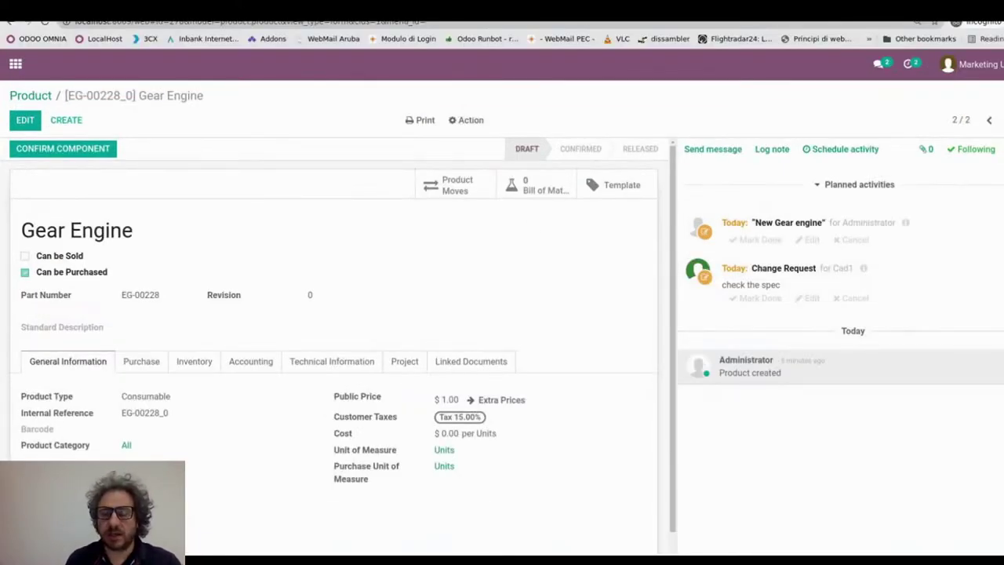
- Reload Gear Engine to show Cad1's finished spec check, then page through the DesignofGear.pdf preview
key("F5")
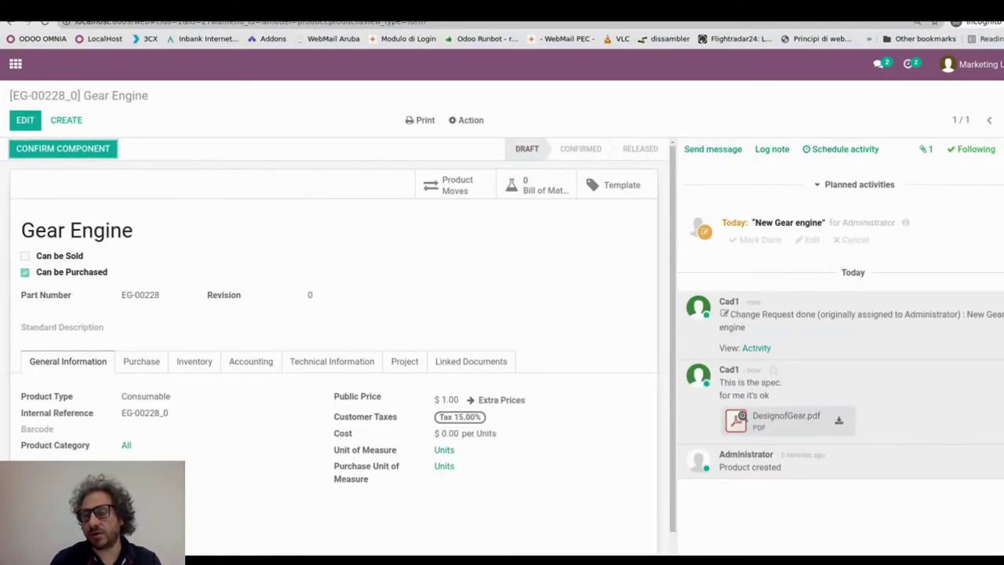
left_click(737, 421)
scroll(488, 301, "down", 15)
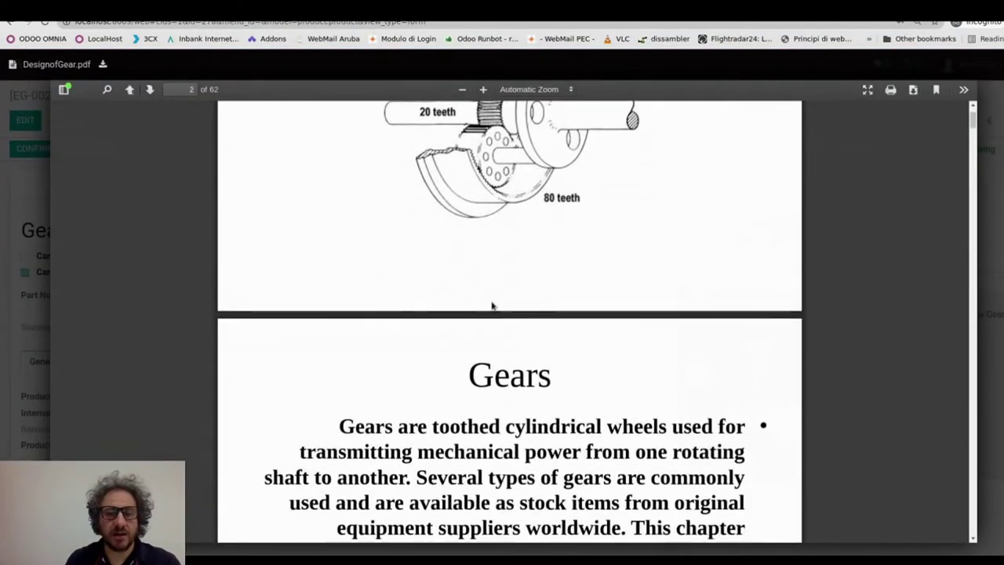
scroll(502, 316, "down", 3)
scroll(501, 317, "up", 15)
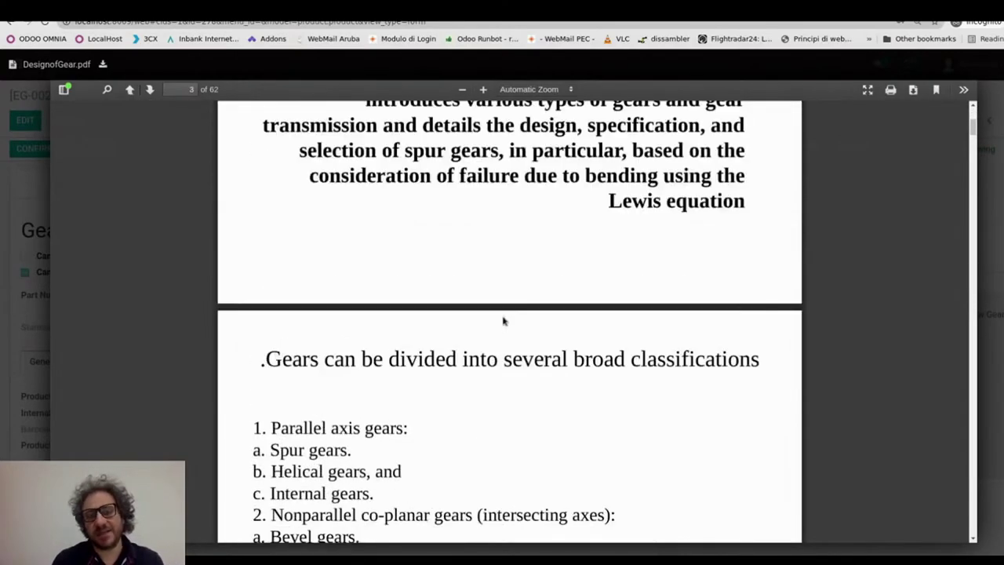
scroll(501, 318, "up", 2)
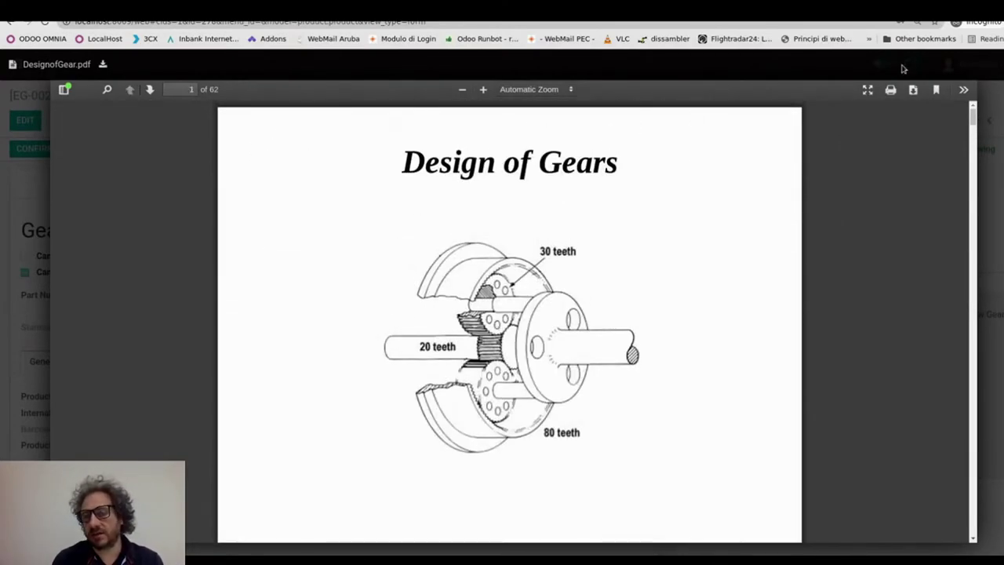
left_click(996, 71)
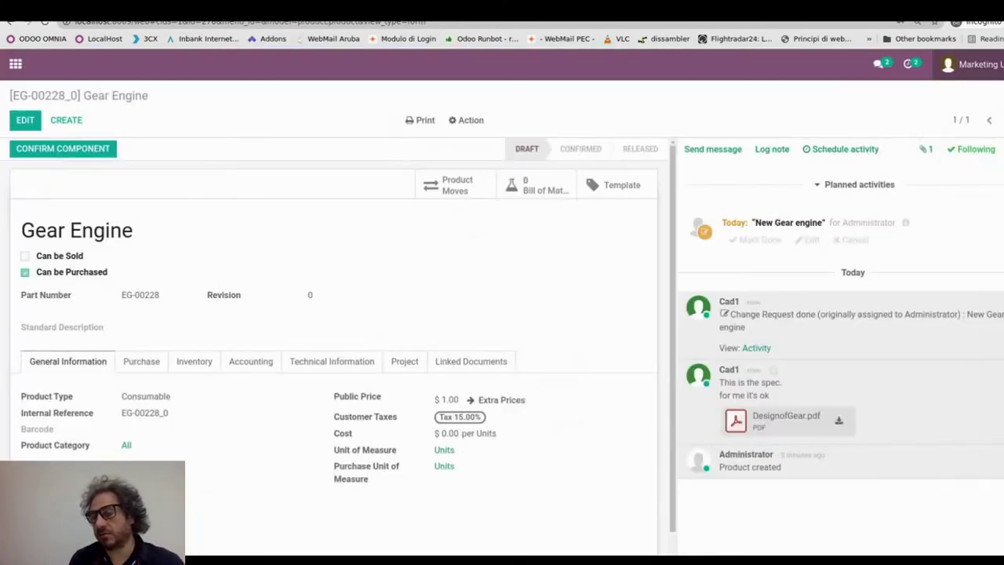
- Advance New Gear engine to Change Order with an ECO activity 'do the drawing' for Cad1
left_click(805, 240)
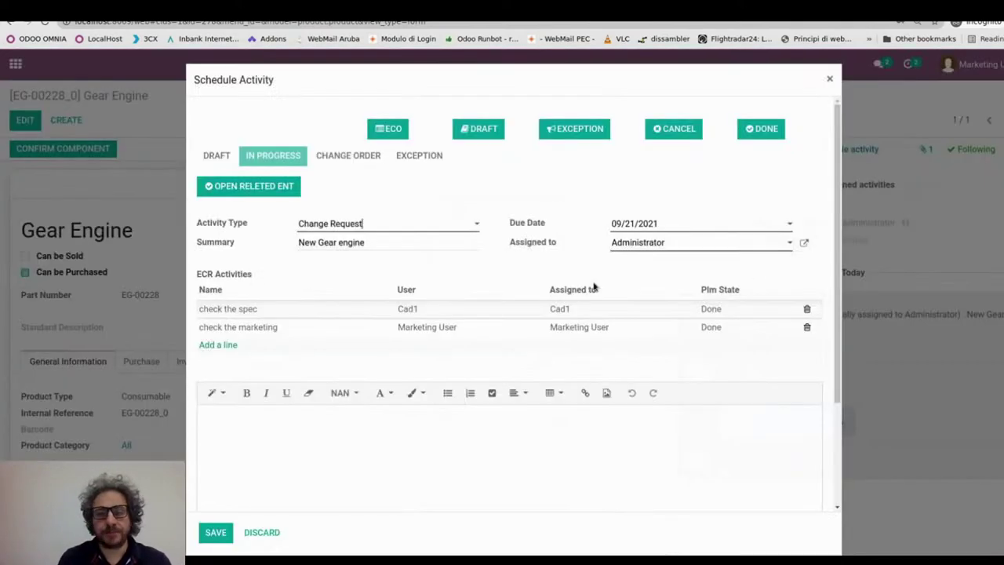
left_click(388, 129)
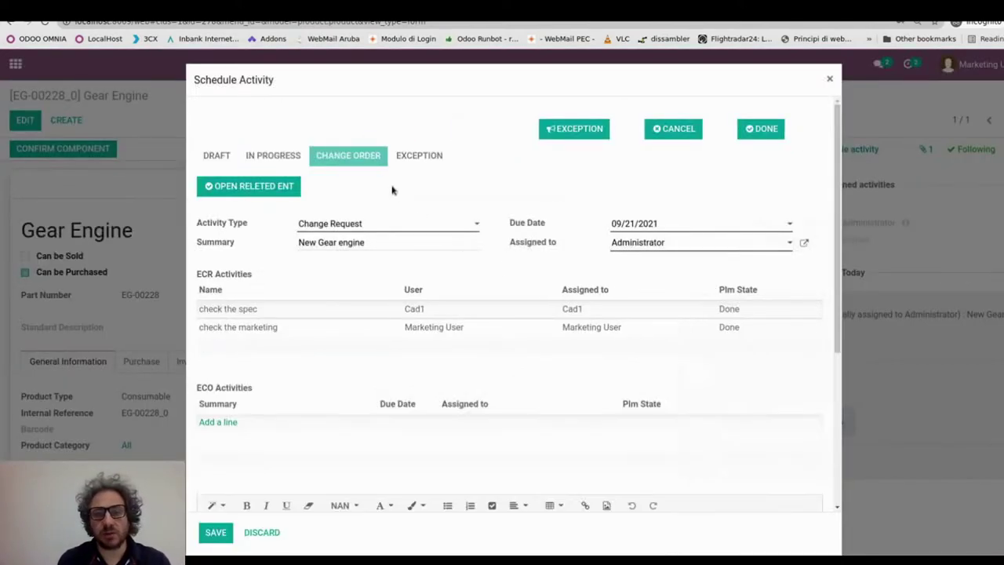
left_click(217, 422)
left_click(473, 427)
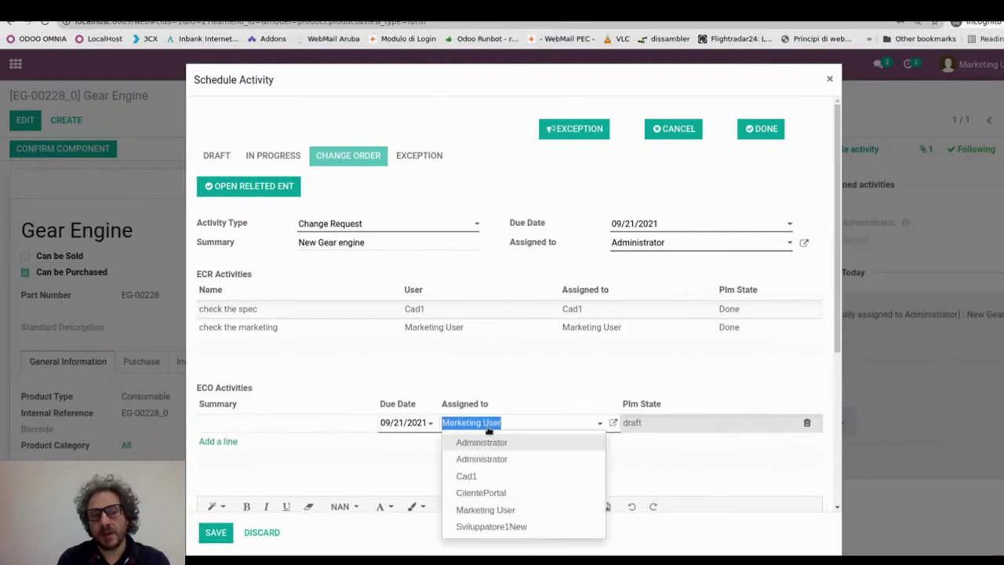
left_click(489, 475)
left_click(260, 425)
type("do the drawing")
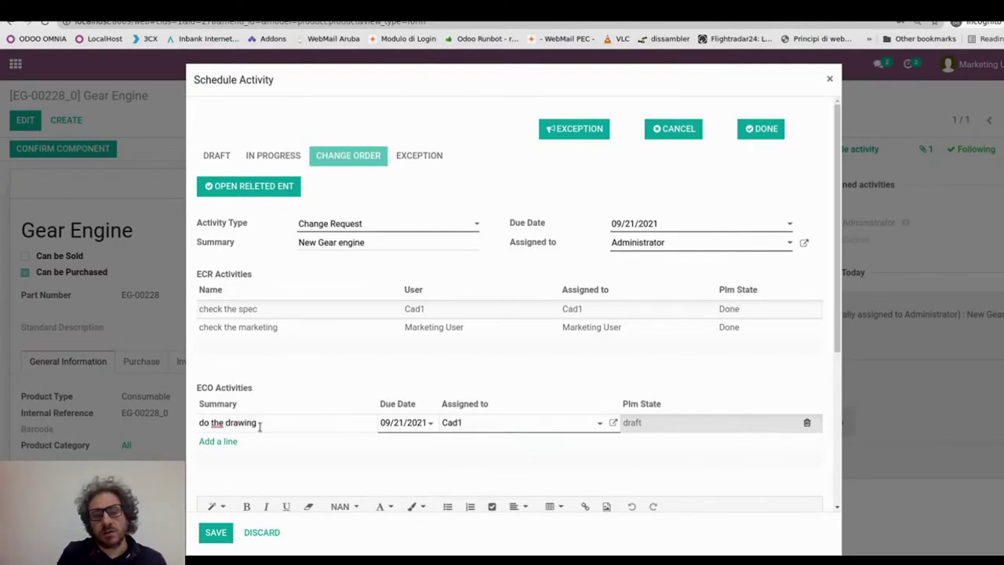
left_click(220, 535)
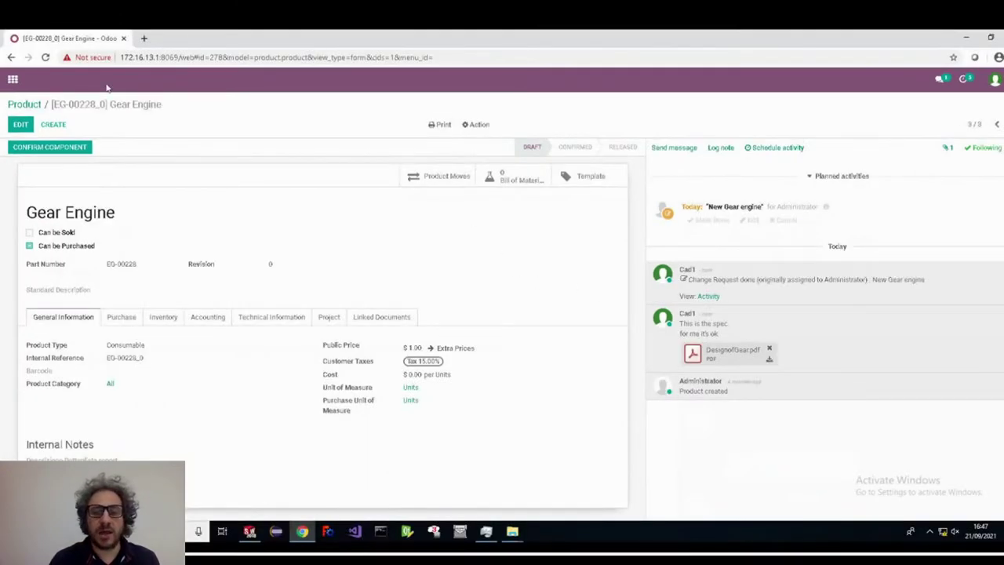
- Refresh Gear Engine, copy its part number EG-00228, and return to SolidWorks
left_click(46, 58)
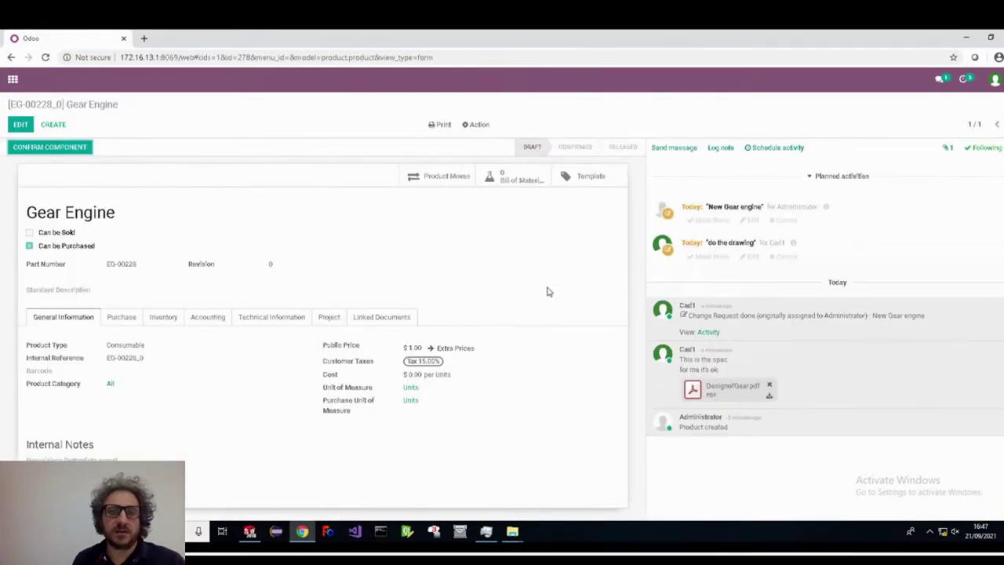
left_click_drag(760, 243, 776, 242)
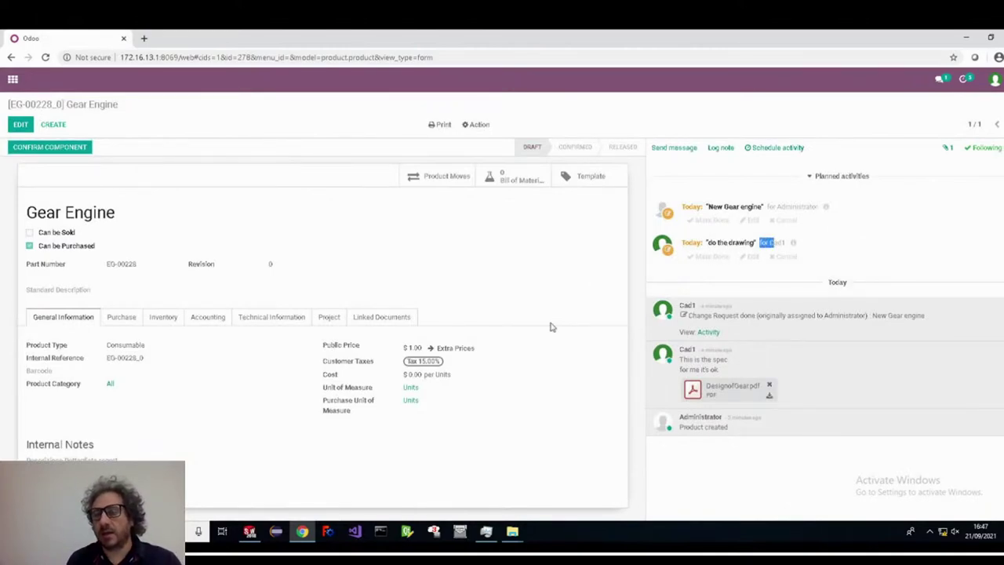
mouse_move(303, 533)
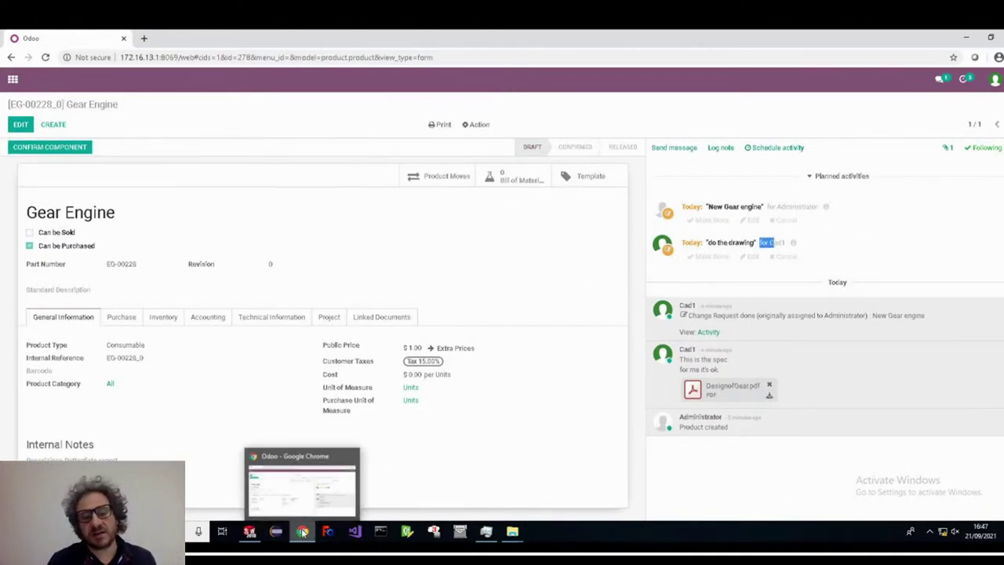
left_click_drag(133, 263, 108, 265)
right_click(121, 269)
triple_click(132, 265)
left_click(146, 268)
left_click_drag(145, 268, 108, 264)
right_click(122, 264)
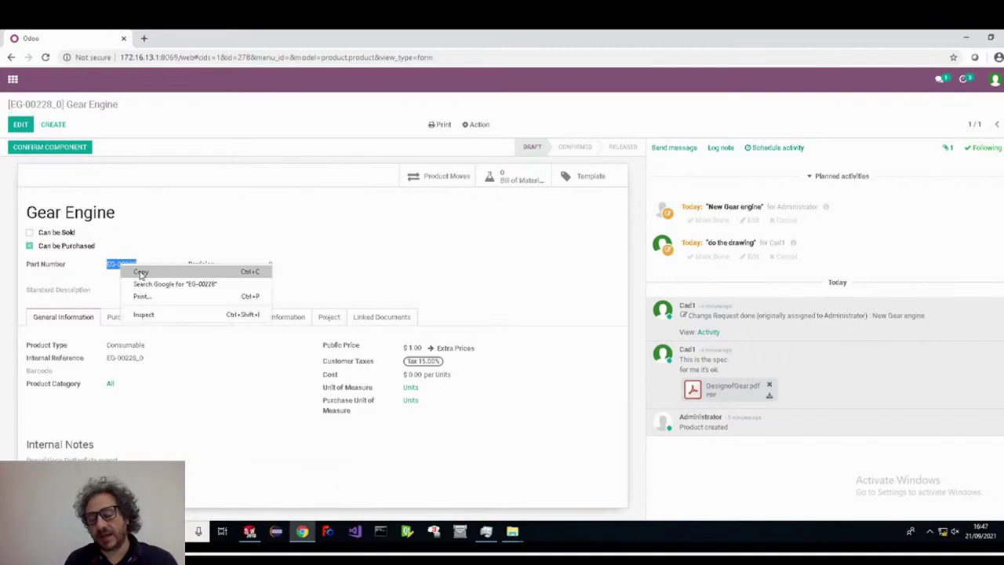
left_click(149, 272)
left_click(249, 531)
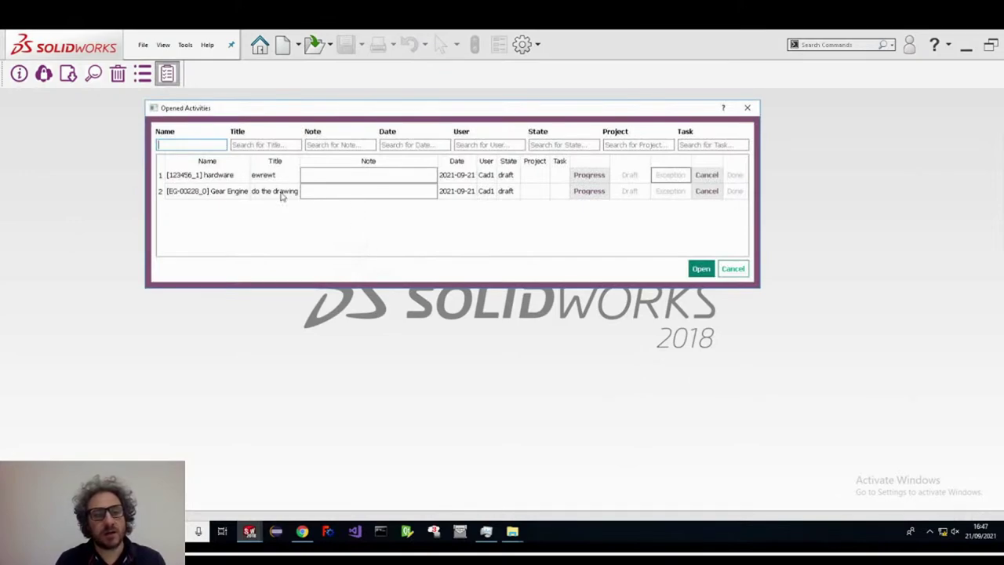
- Put the Gear Engine 'do the drawing' activity in progress and open the desktop Gears folder
left_click(577, 193)
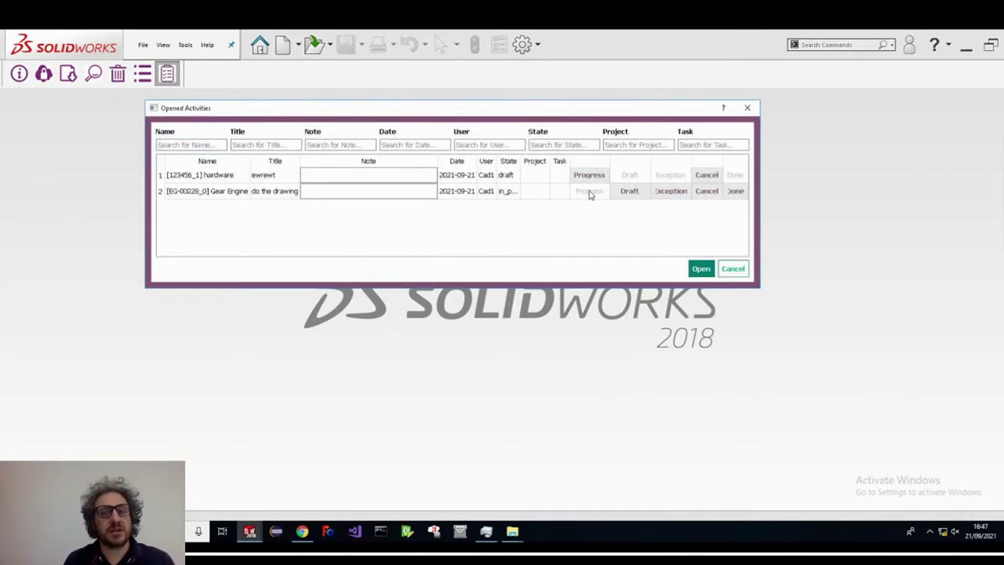
left_click(734, 271)
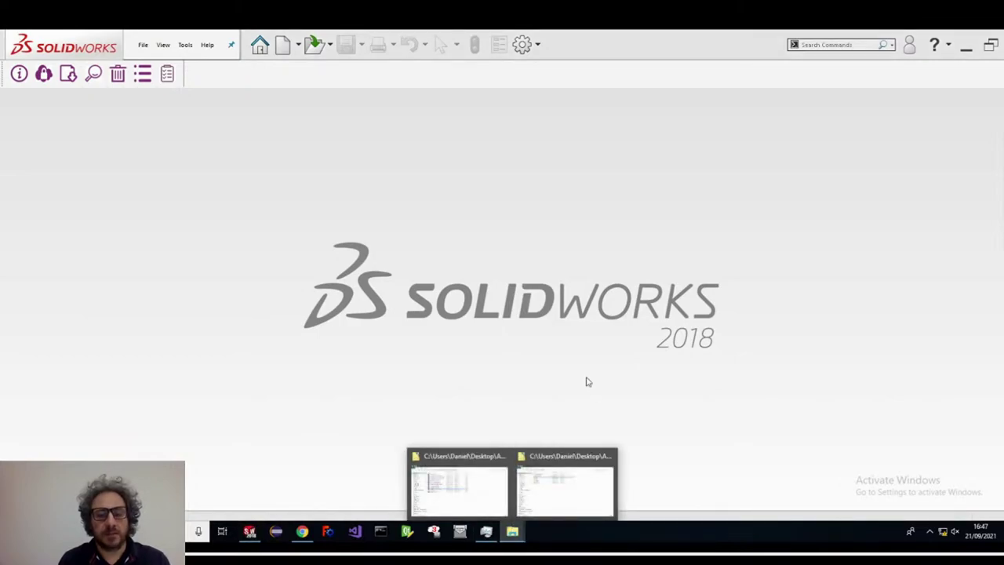
left_click(966, 45)
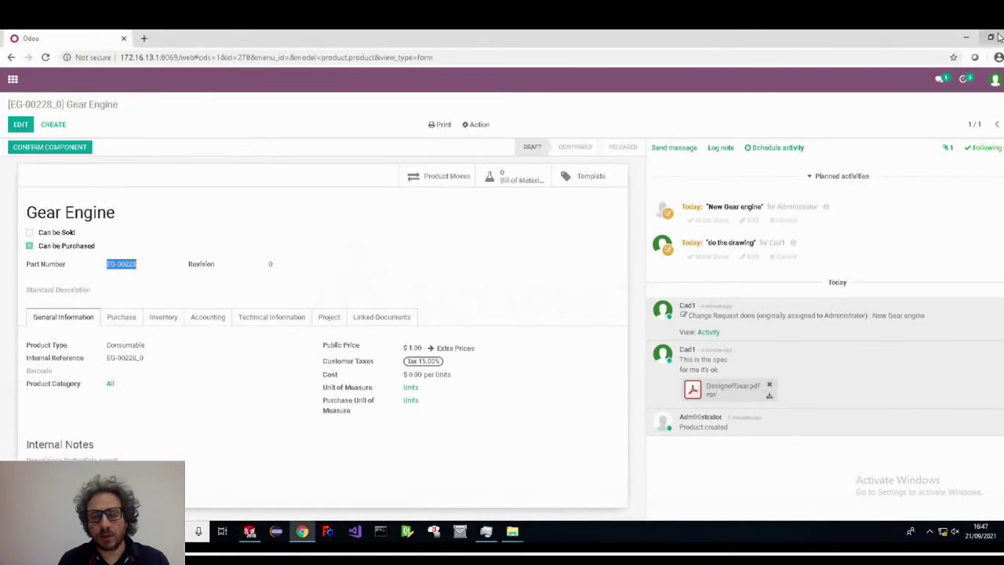
left_click(964, 41)
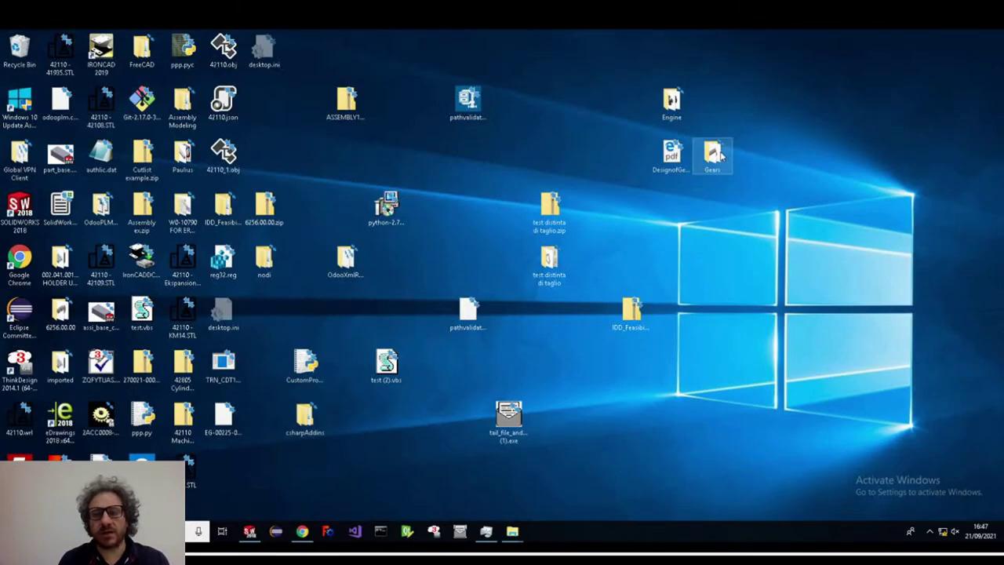
double_click(720, 156)
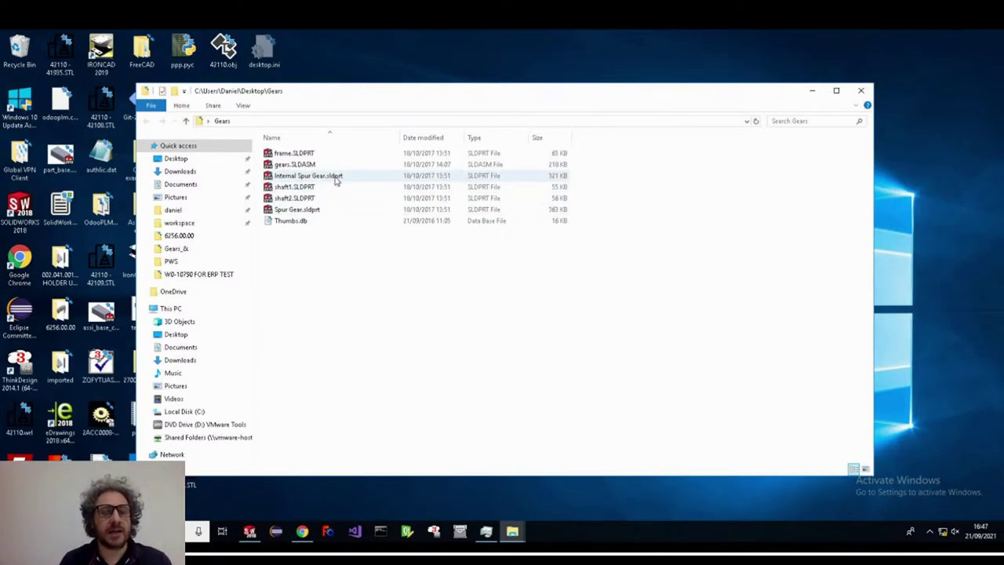
- Open the gears.SLDASM assembly from the Gears folder into SolidWorks
double_click(309, 166)
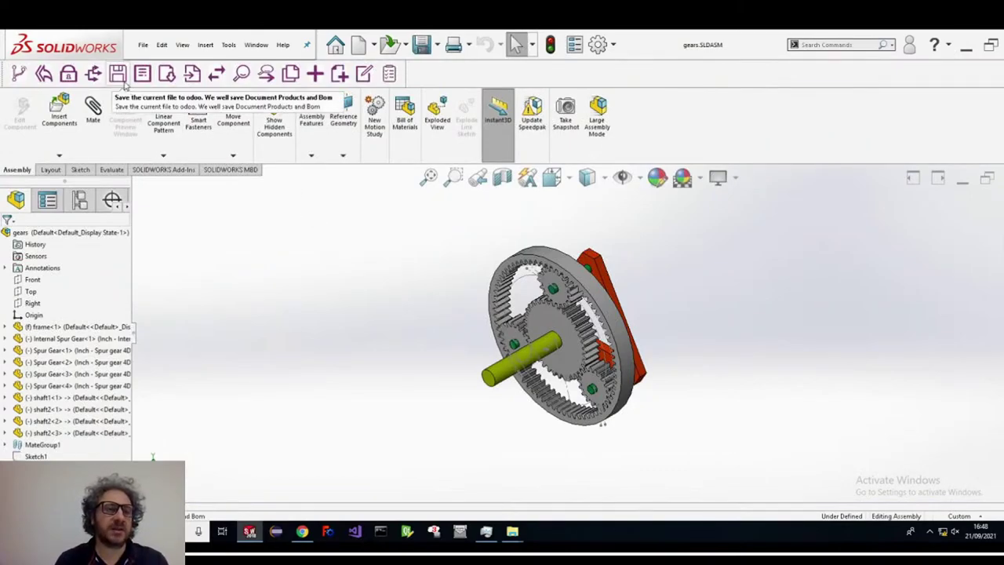
- Begin Save to Odoo and link gears.SLDASM to the Gear Engine product found by EG-00228
left_click(119, 76)
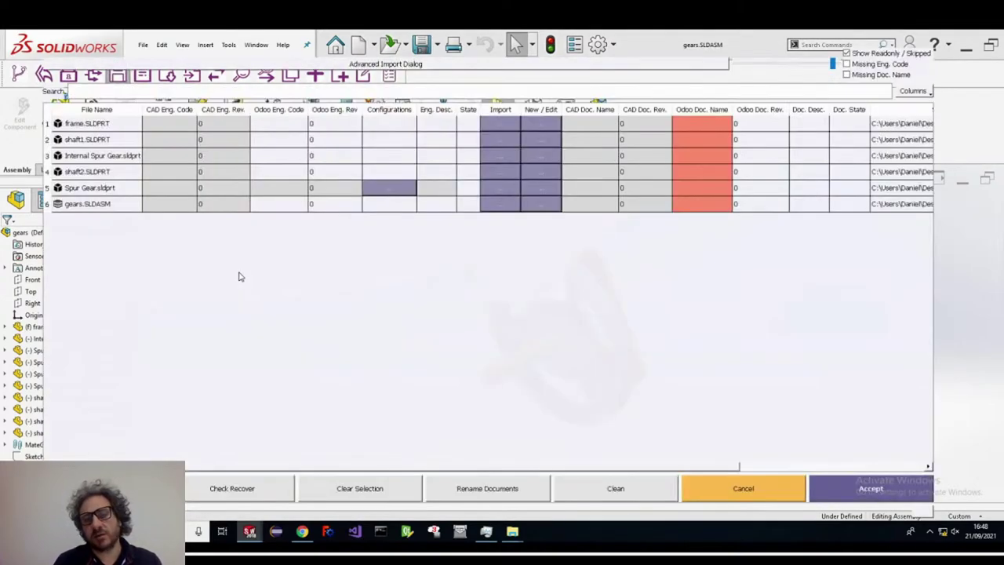
left_click(98, 205)
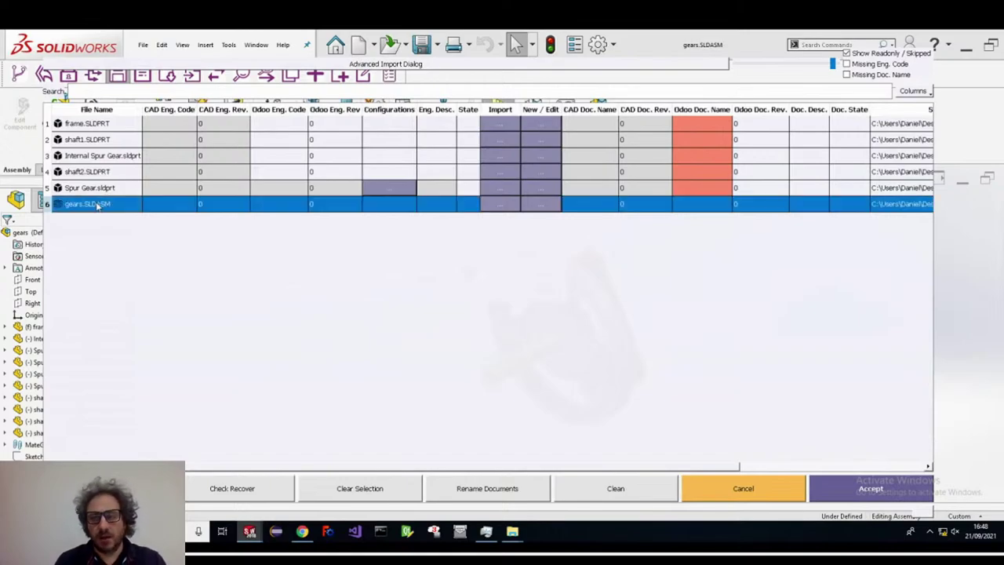
left_click(502, 208)
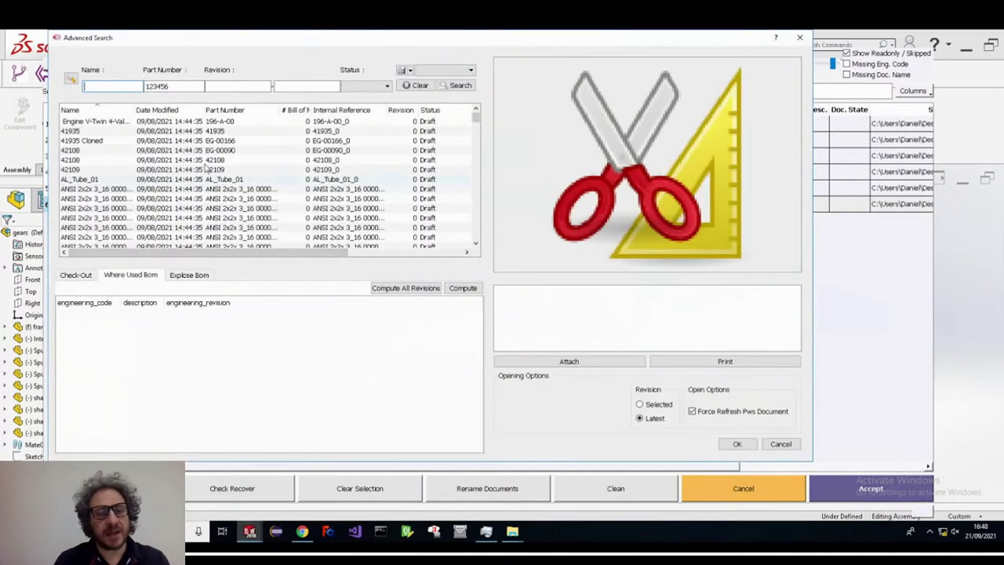
left_click_drag(179, 86, 136, 87)
type("EG-00228")
key("Return")
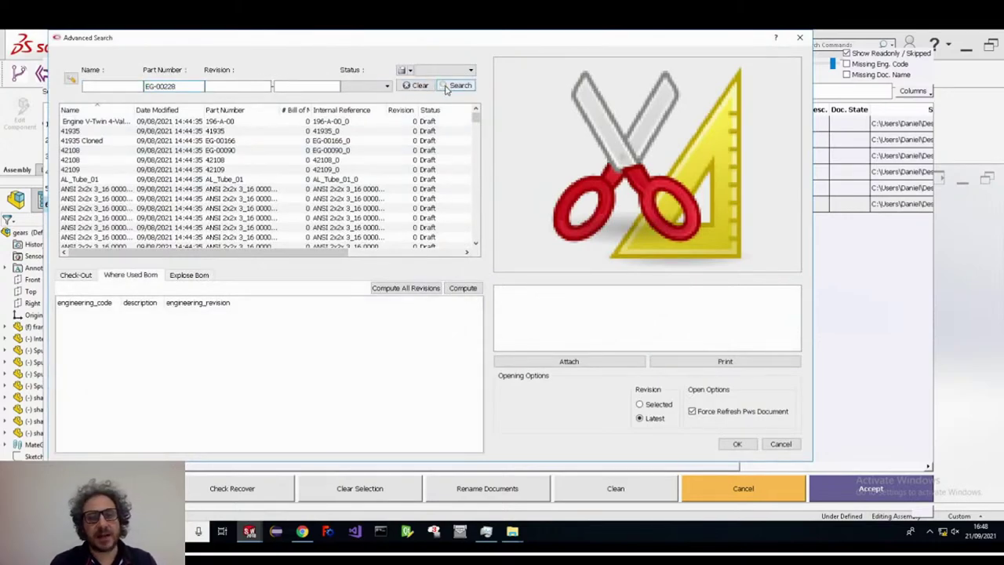
left_click(125, 125)
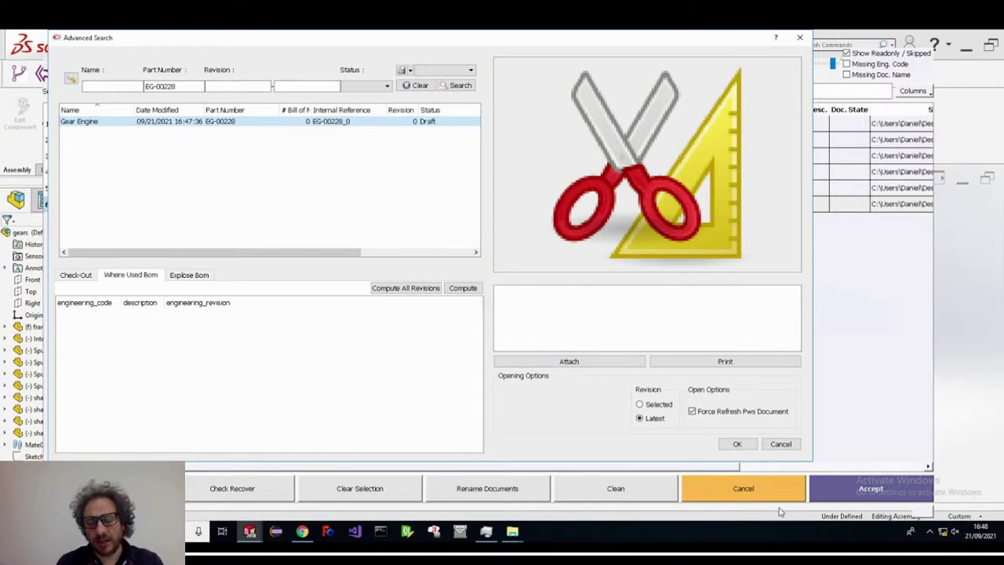
left_click(742, 444)
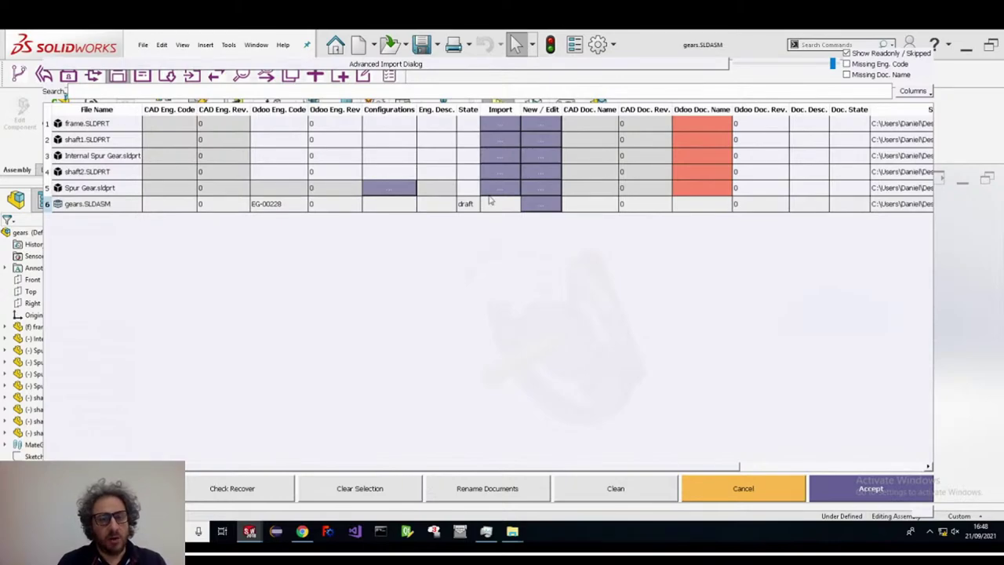
- Create a new Odoo part for Spur Gear with a description and C40 raw material
left_click(540, 191)
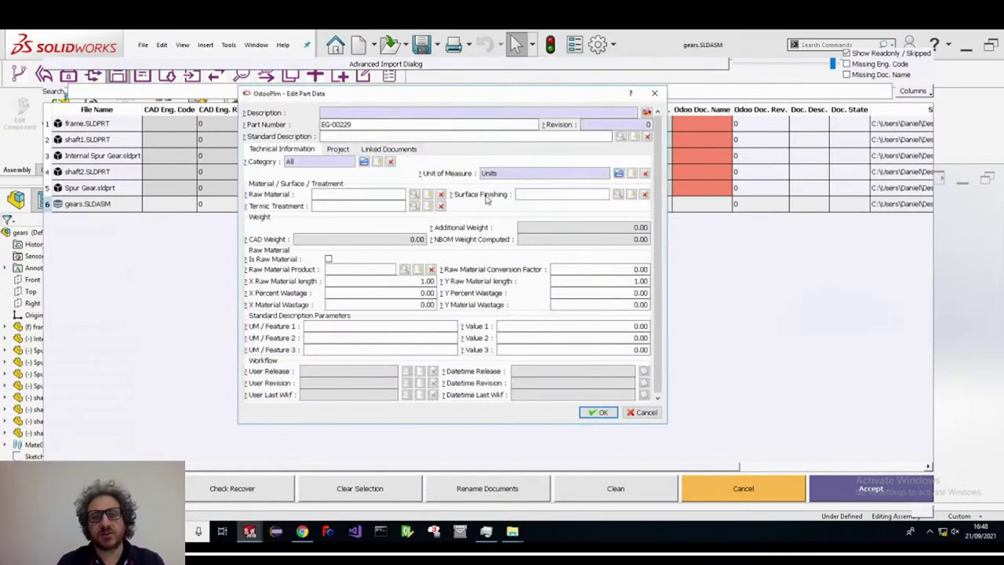
left_click(333, 113)
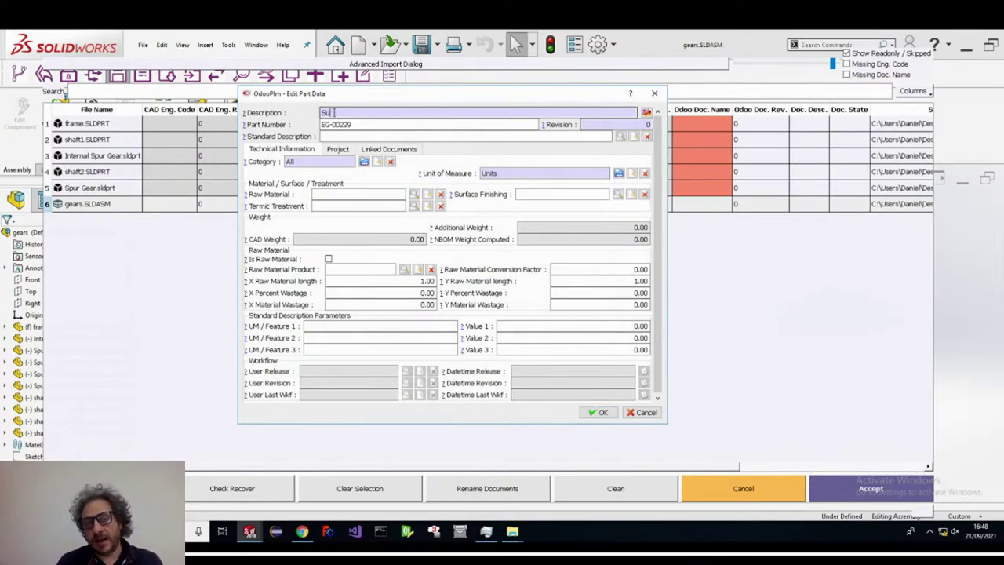
key("Tab")
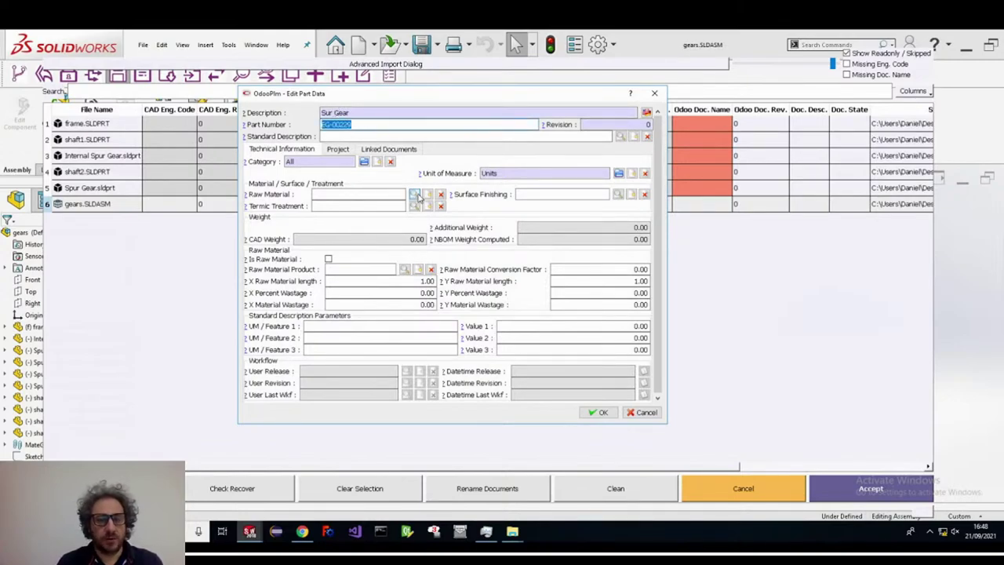
left_click(415, 195)
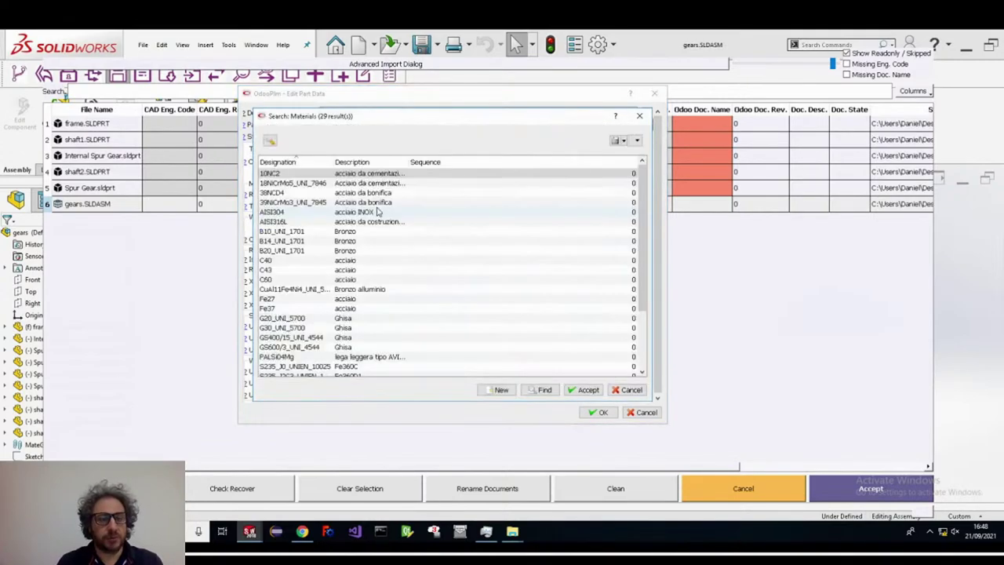
left_click(345, 260)
left_click(590, 391)
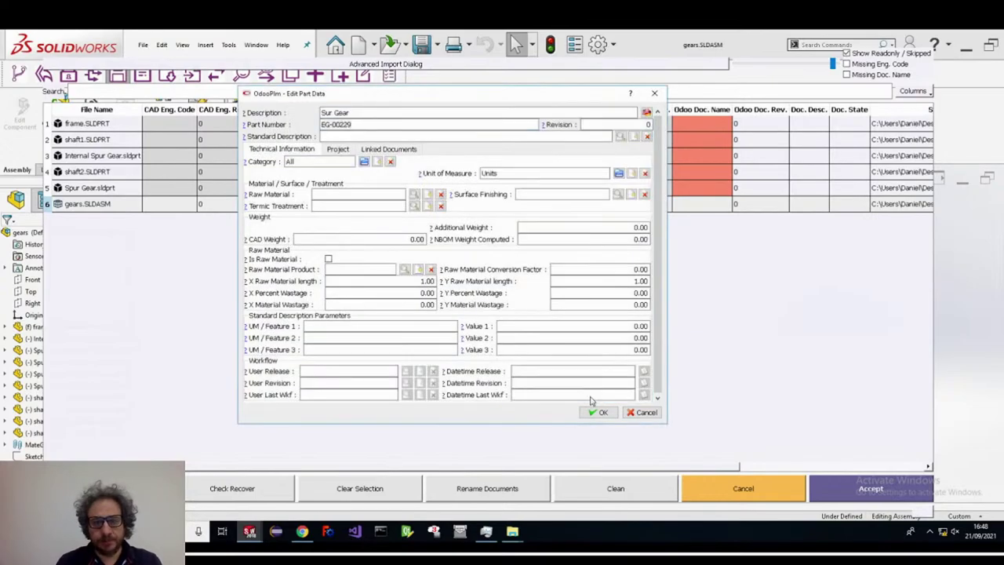
left_click(598, 412)
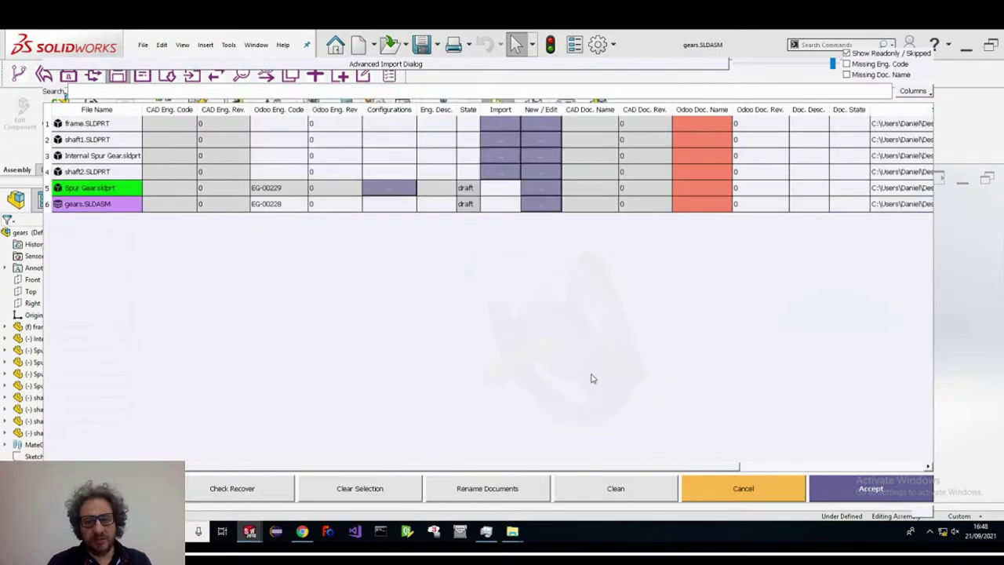
- Fill in and confirm the Odoo part data for shaft2 and the internal spur gear
left_click(541, 204)
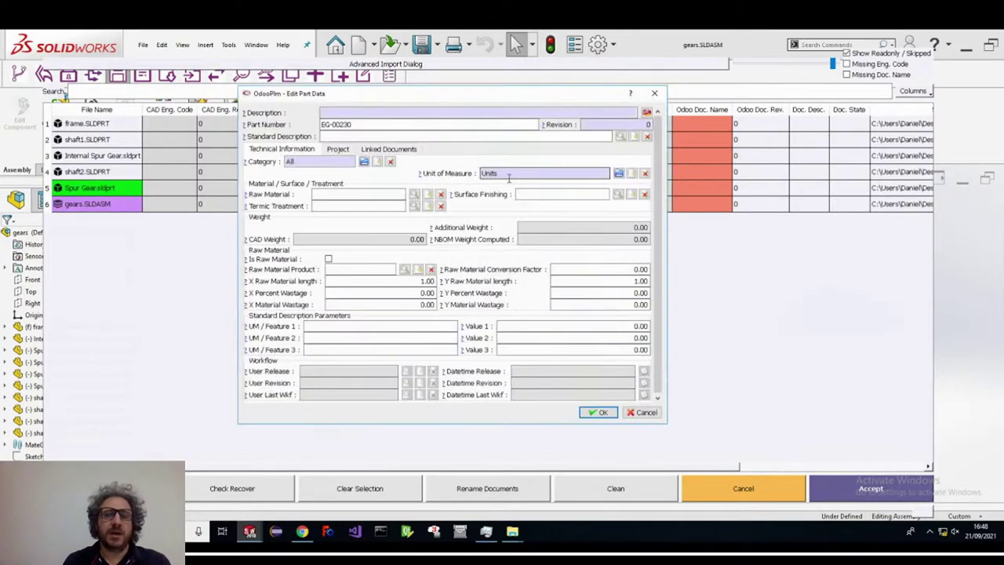
left_click(356, 111)
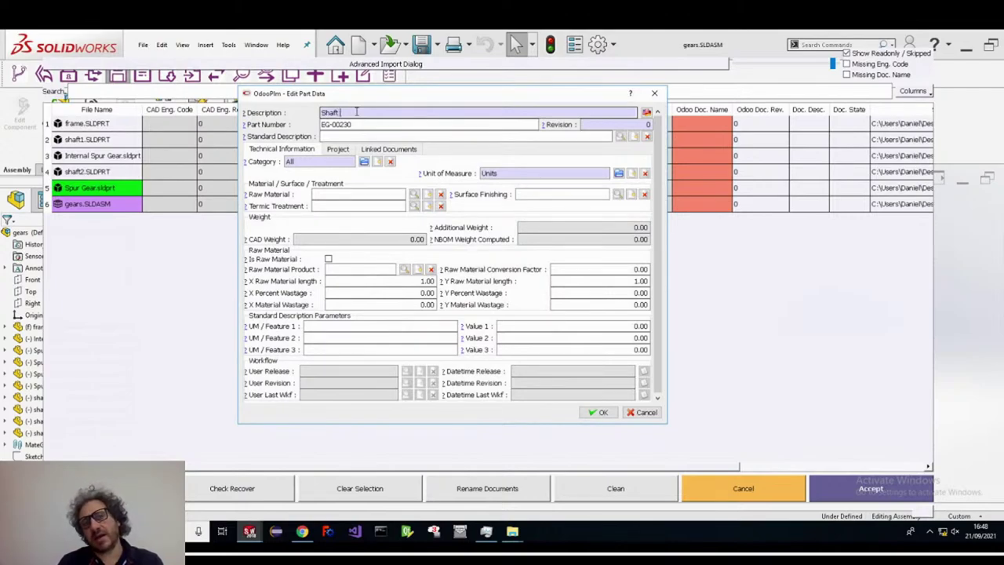
key("Tab")
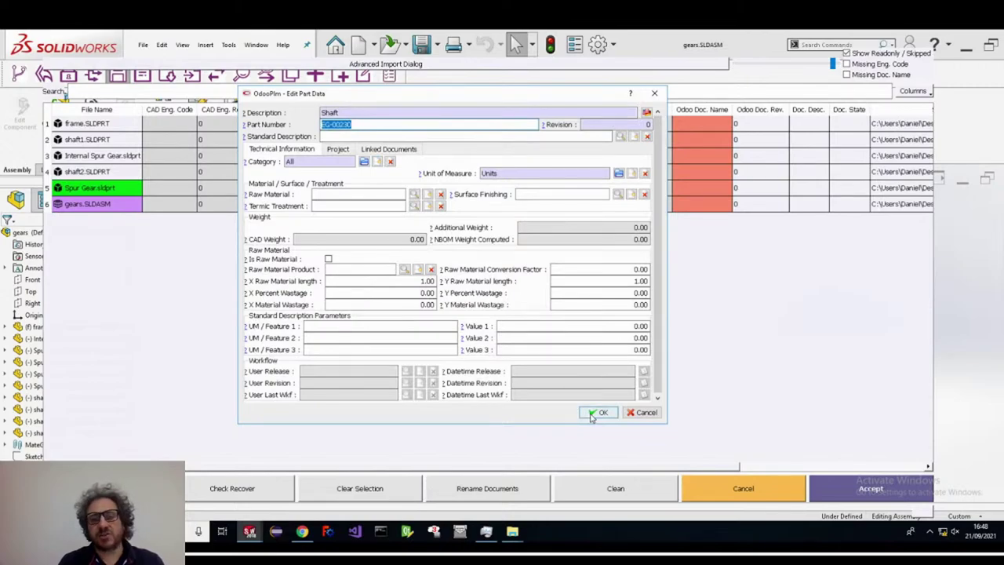
left_click(593, 415)
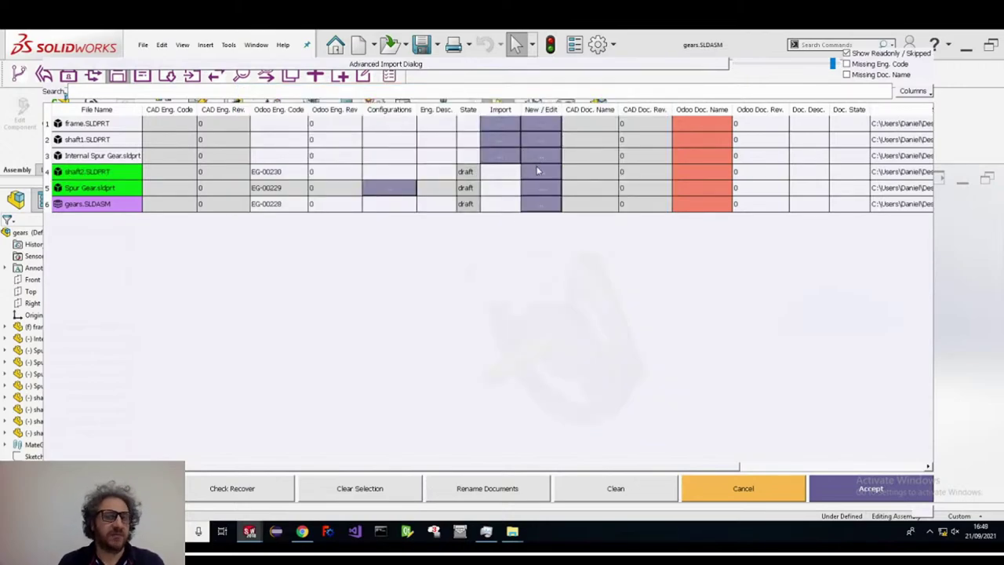
left_click(466, 166)
left_click(339, 114)
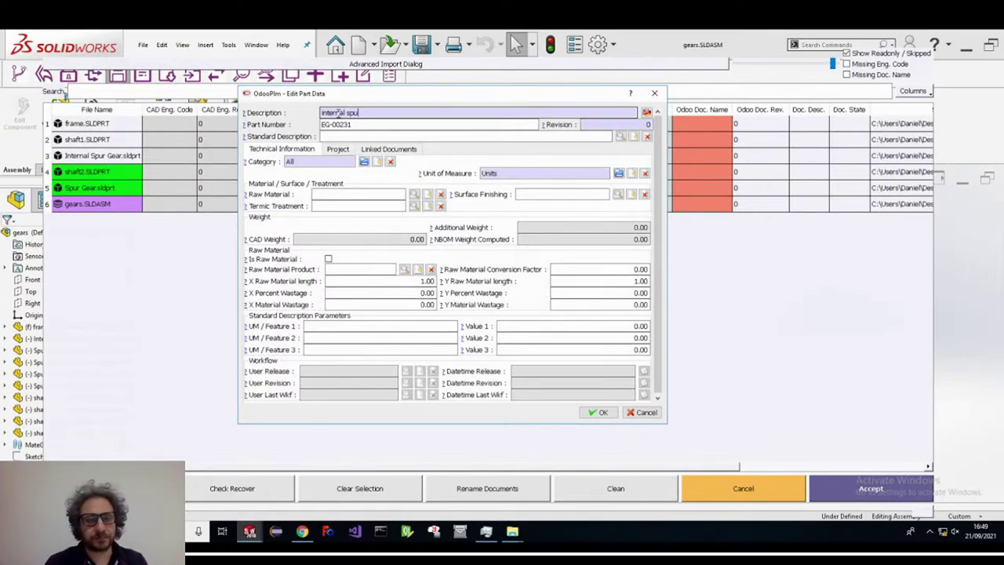
left_click(596, 412)
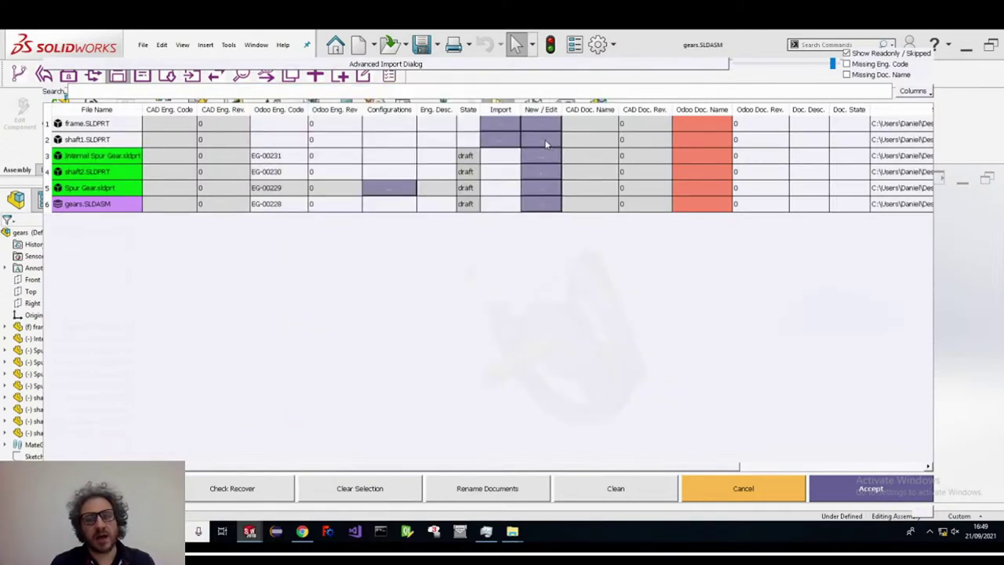
- Confirm part data for shaft1 and frame (description 'Frame') and accept the import
left_click(546, 144)
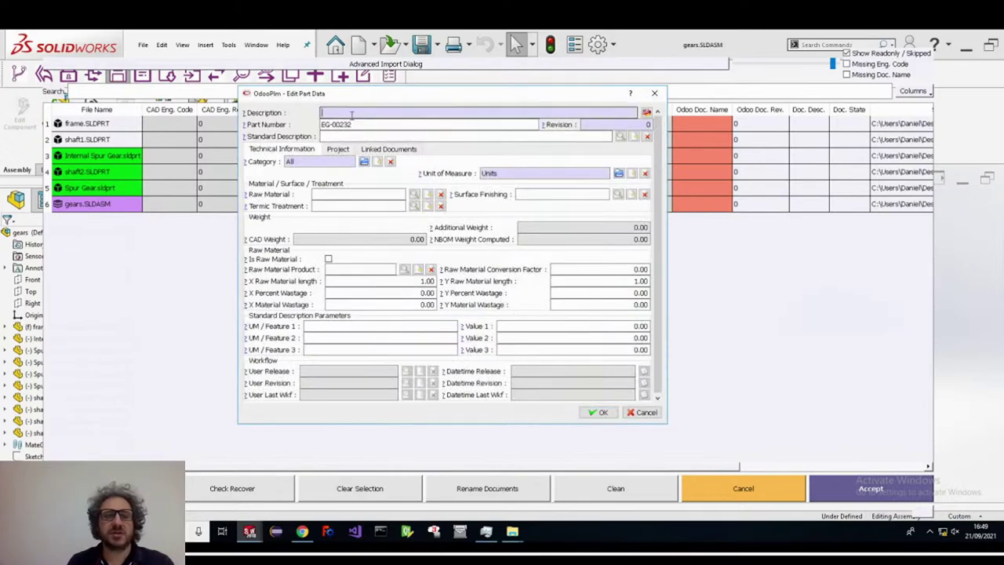
key("Tab")
left_click(589, 413)
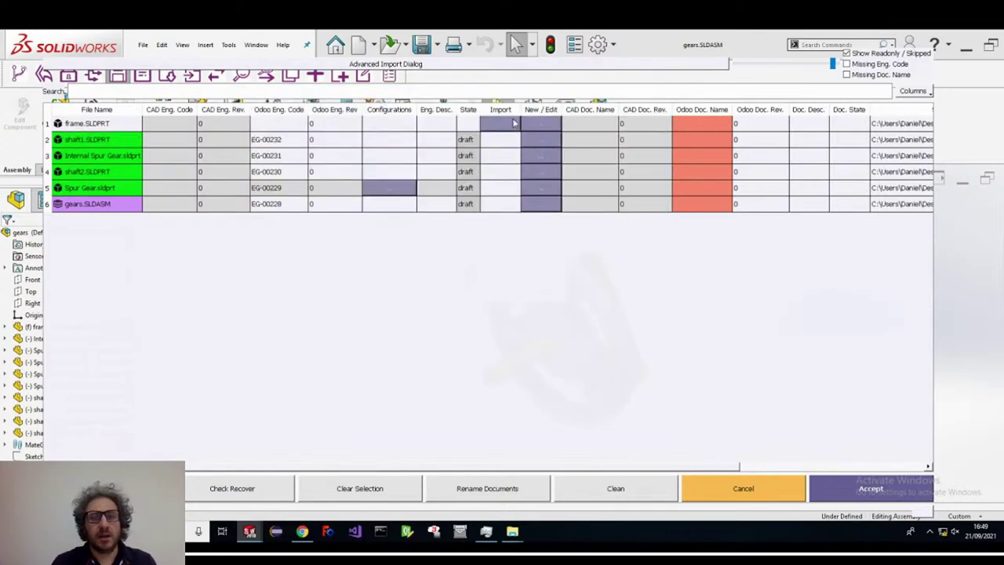
left_click(532, 124)
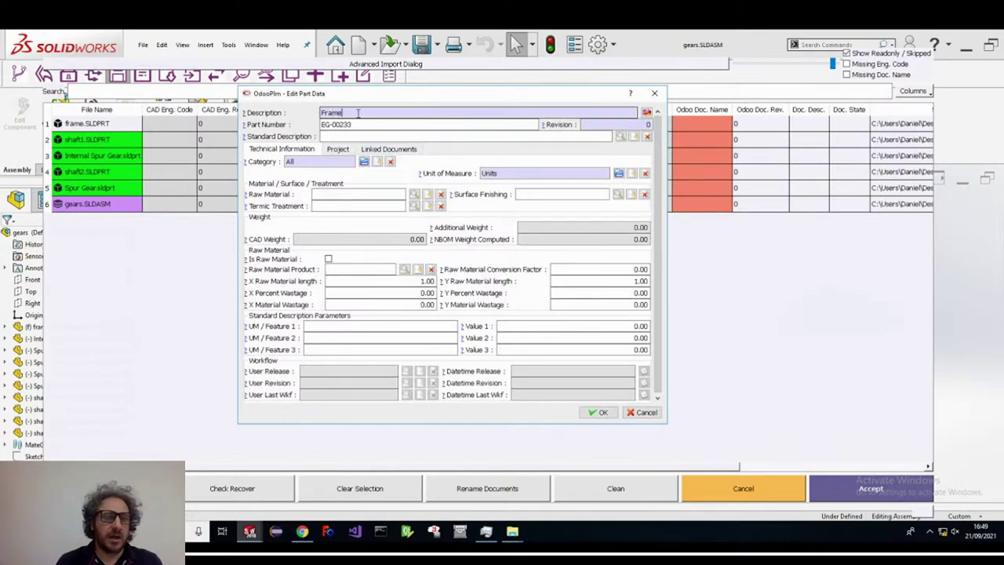
left_click(598, 413)
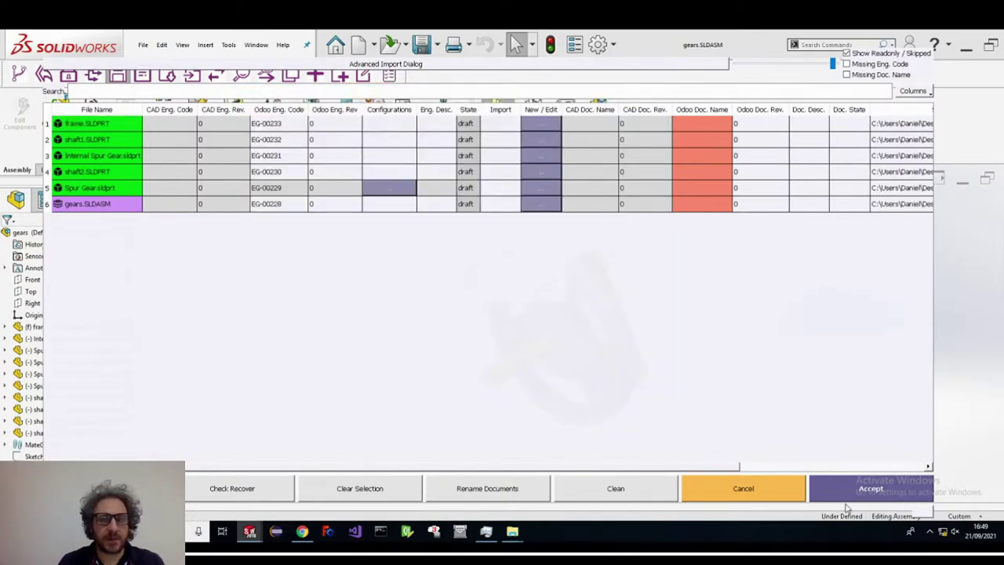
left_click(851, 494)
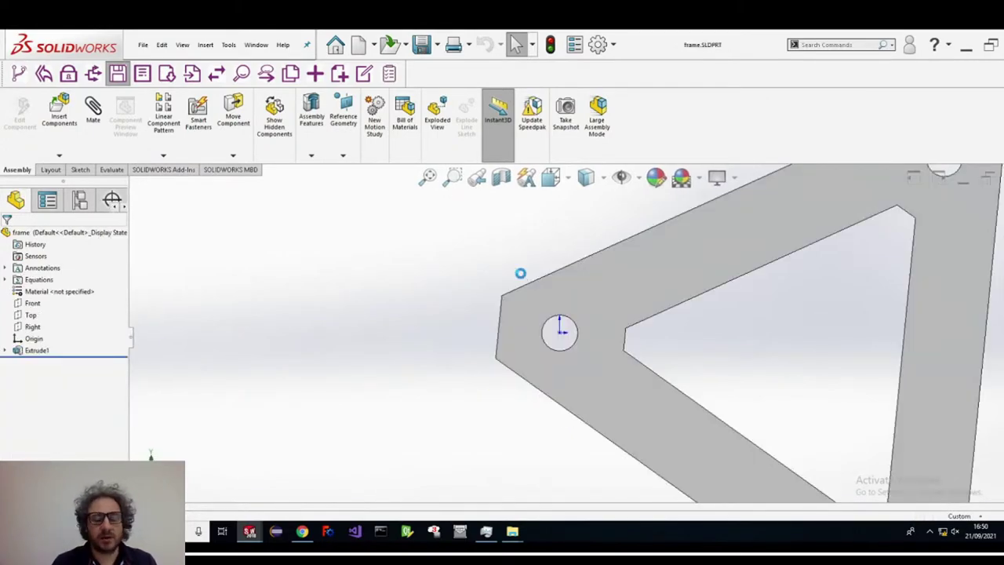
key("ctrl+Tab")
key("ctrl+Tab")
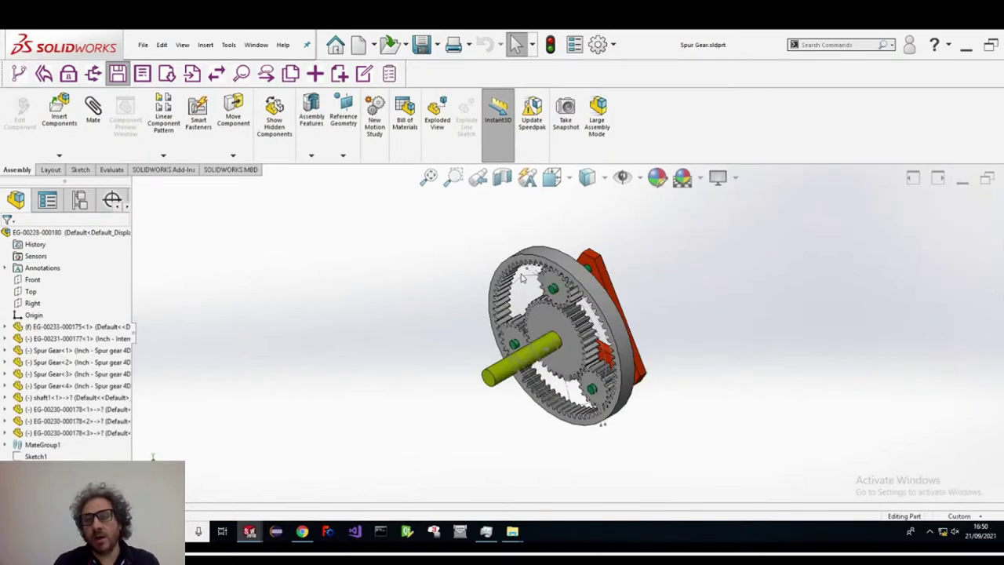
key("ctrl+Tab")
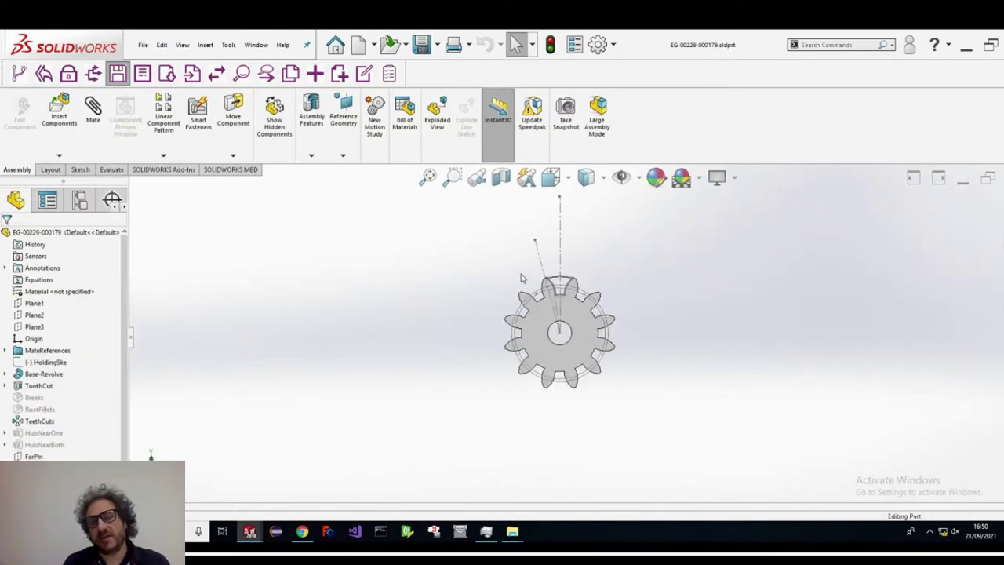
key("ctrl+Tab")
key("ctrl+Tab")
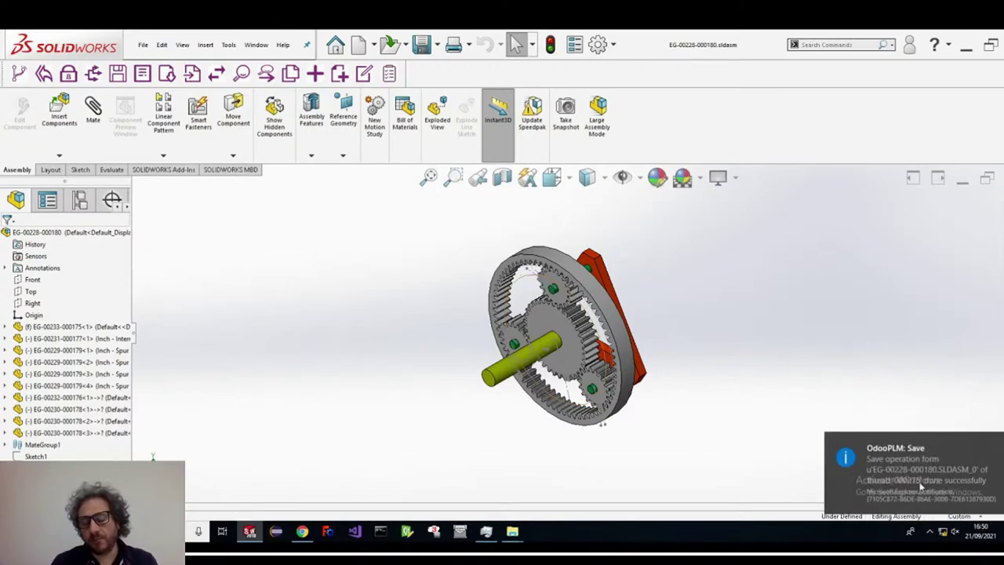
left_click(302, 539)
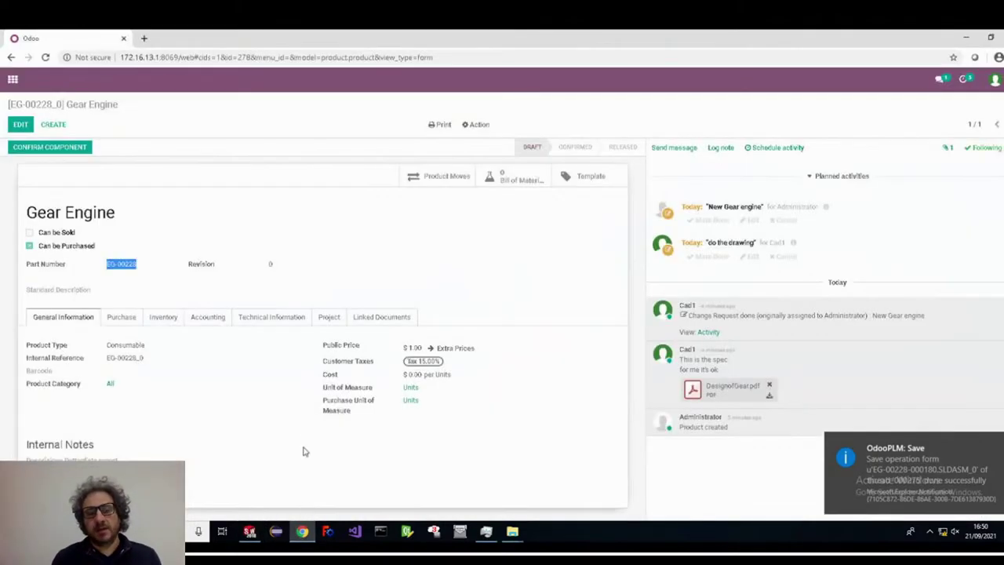
- Refresh Gear Engine and inspect its five-component engineering BoM and a component's documents
left_click(83, 149)
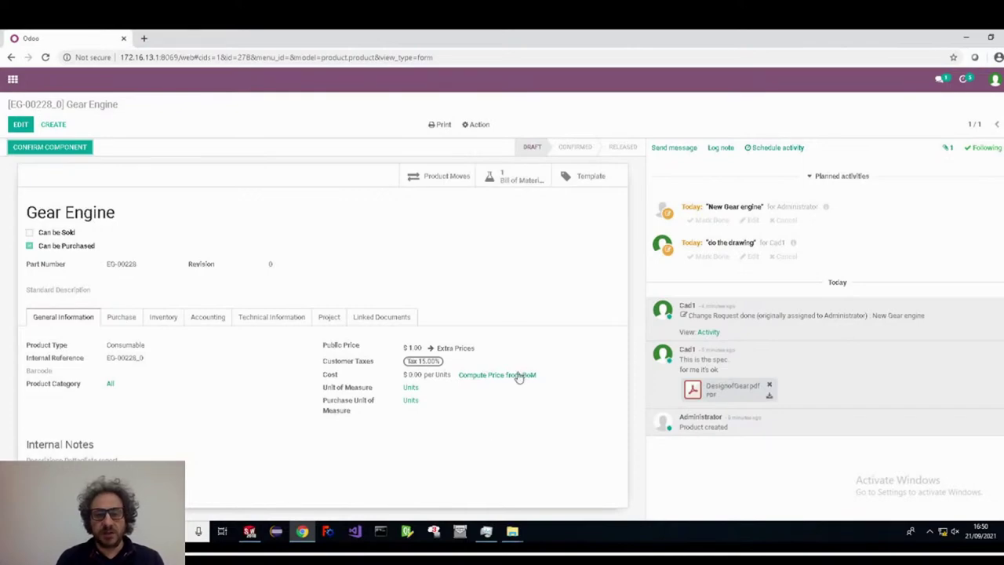
left_click(516, 184)
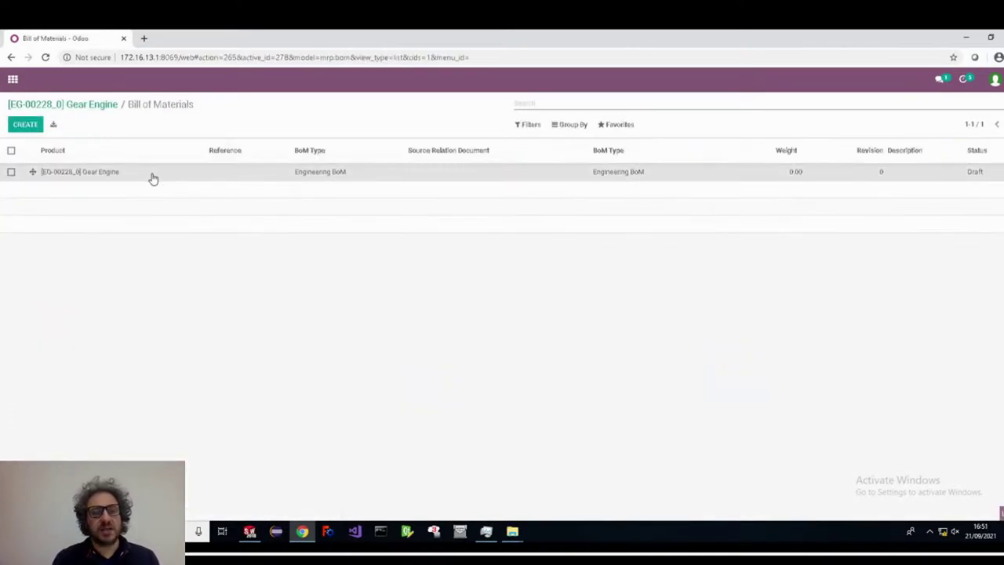
left_click(151, 176)
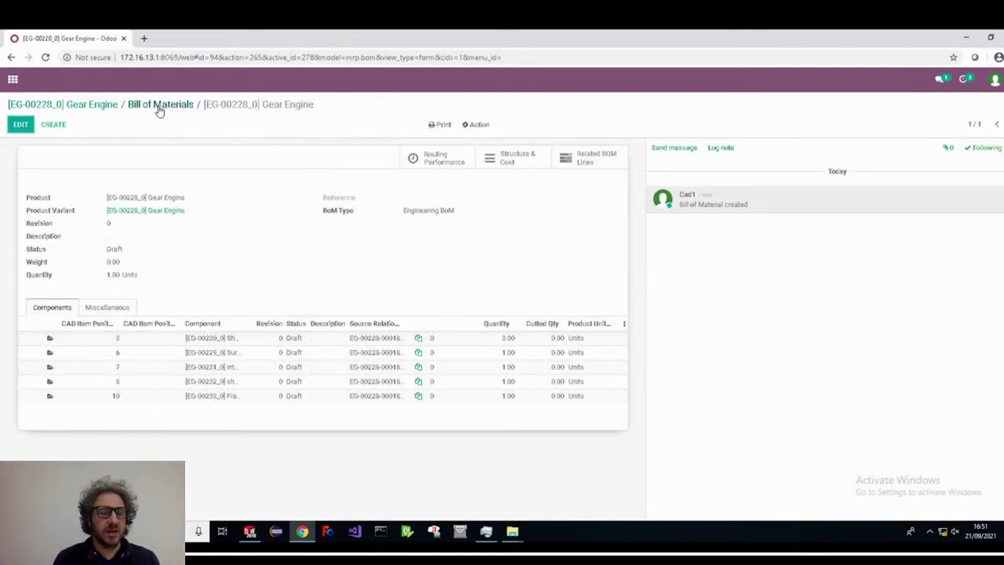
left_click(50, 337)
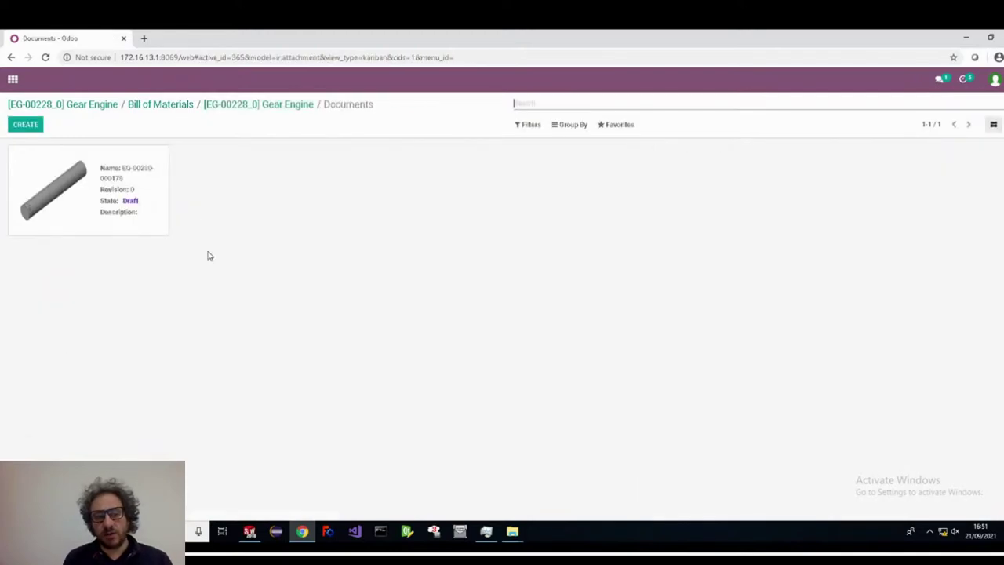
left_click(266, 104)
left_click(153, 104)
left_click(102, 105)
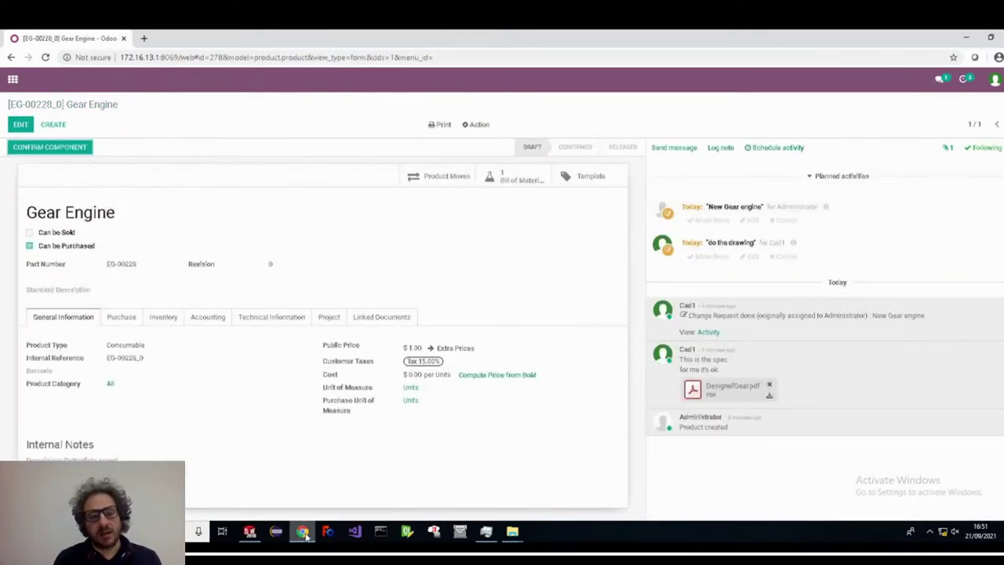
key("alt+Tab")
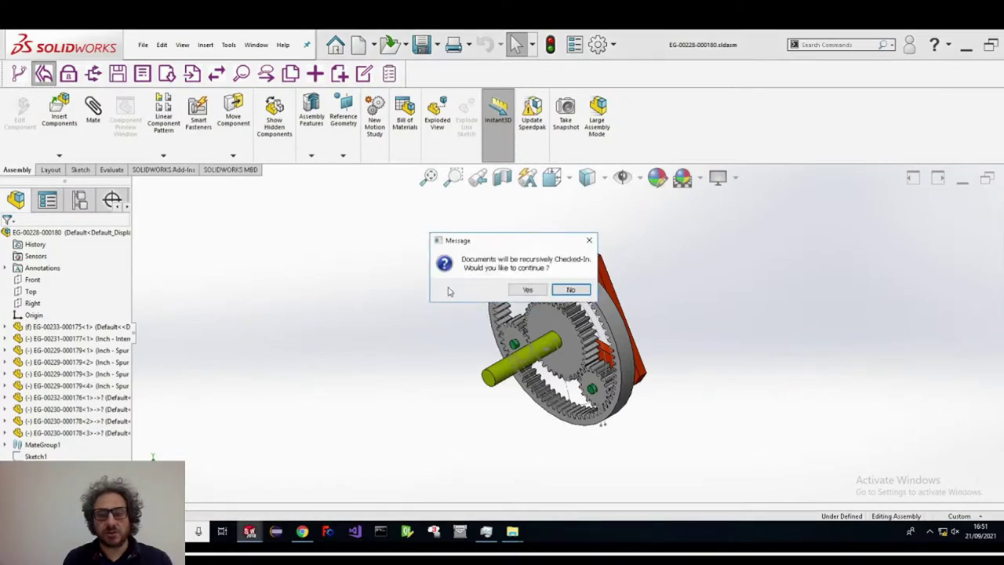
- Recursively check in the gear assembly, then confirm and release the component
left_click(527, 290)
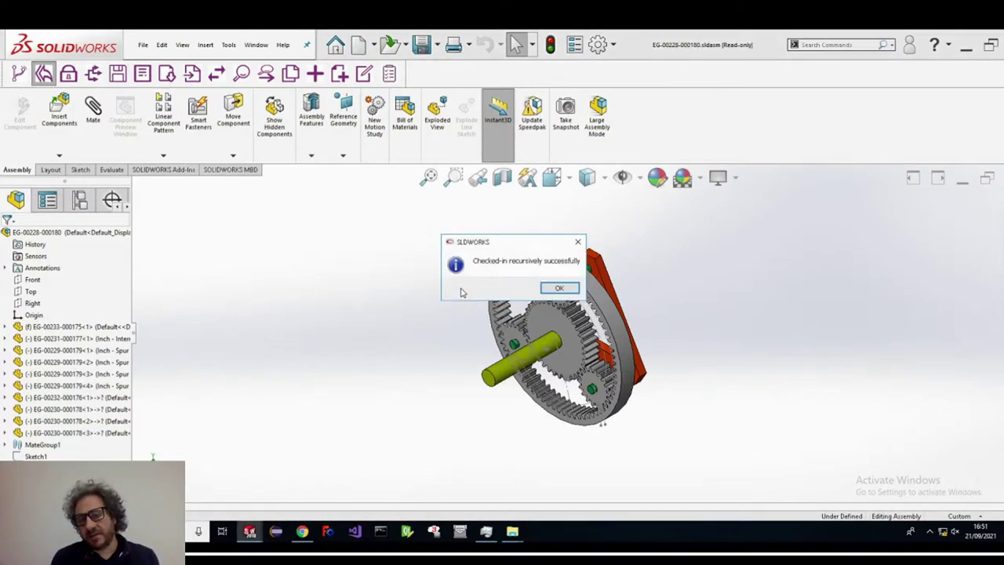
left_click(558, 289)
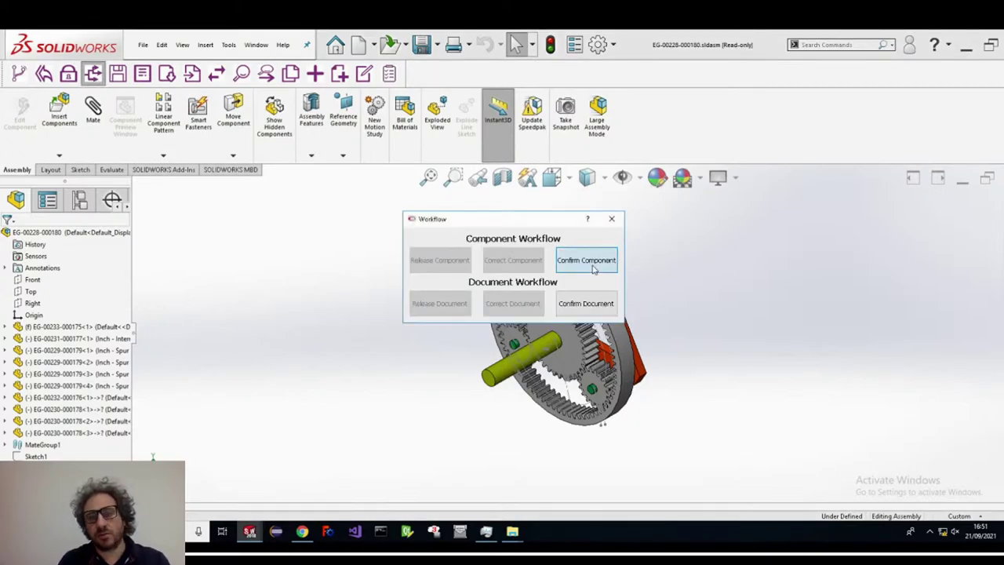
left_click(588, 258)
left_click(551, 288)
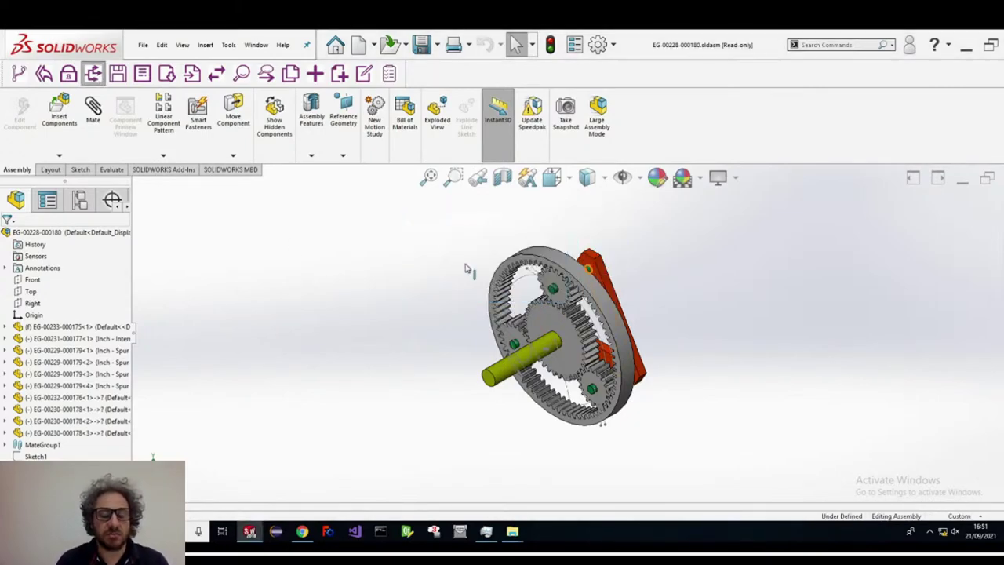
left_click(93, 73)
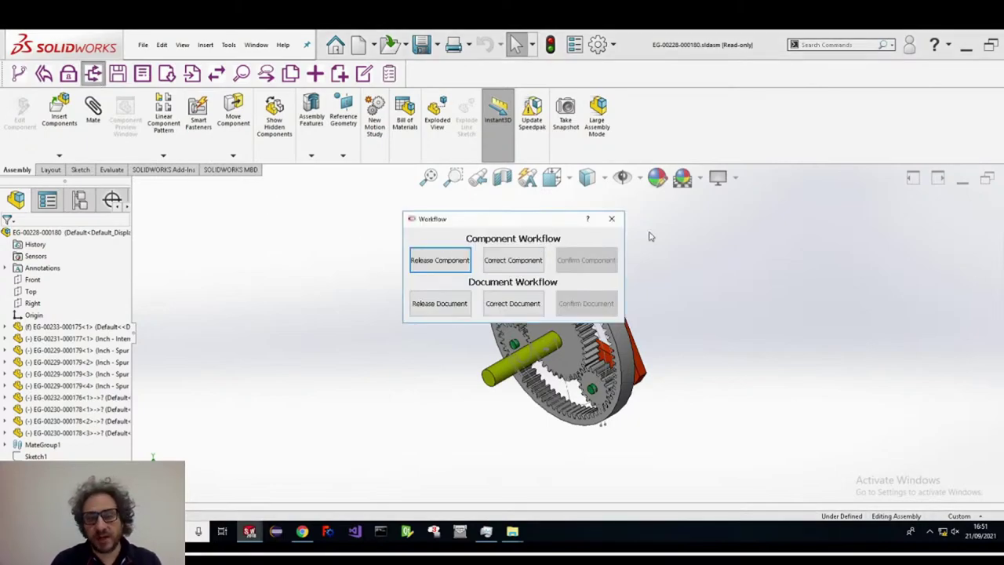
left_click(612, 219)
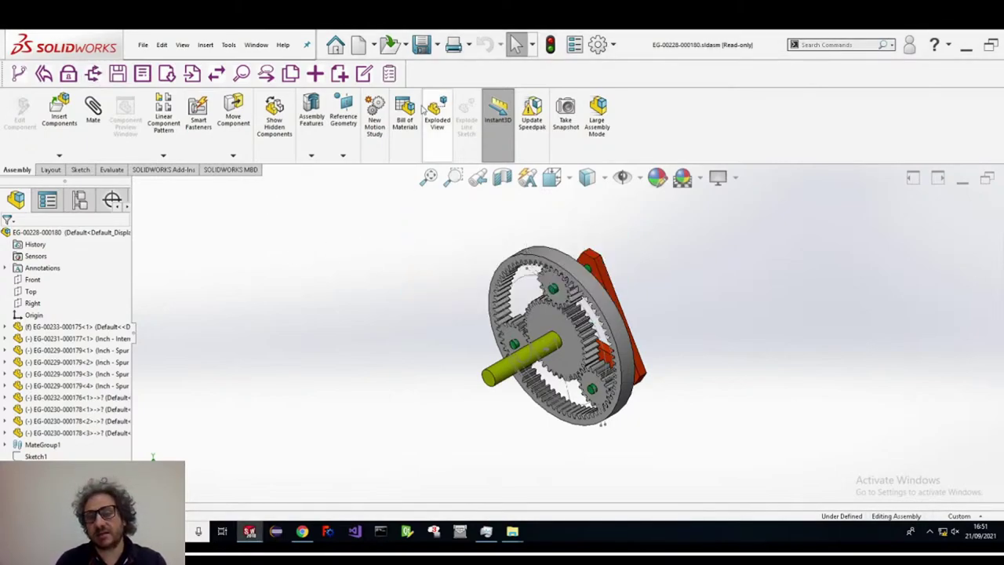
- Mark the Gear Engine 'do the drawing' activity done in Opened Activities
left_click(389, 72)
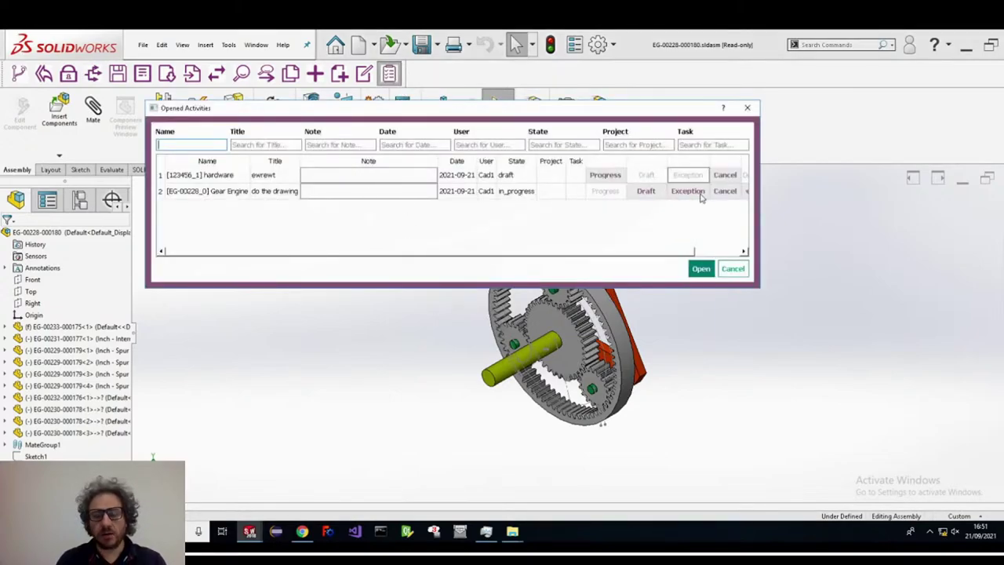
left_click(743, 251)
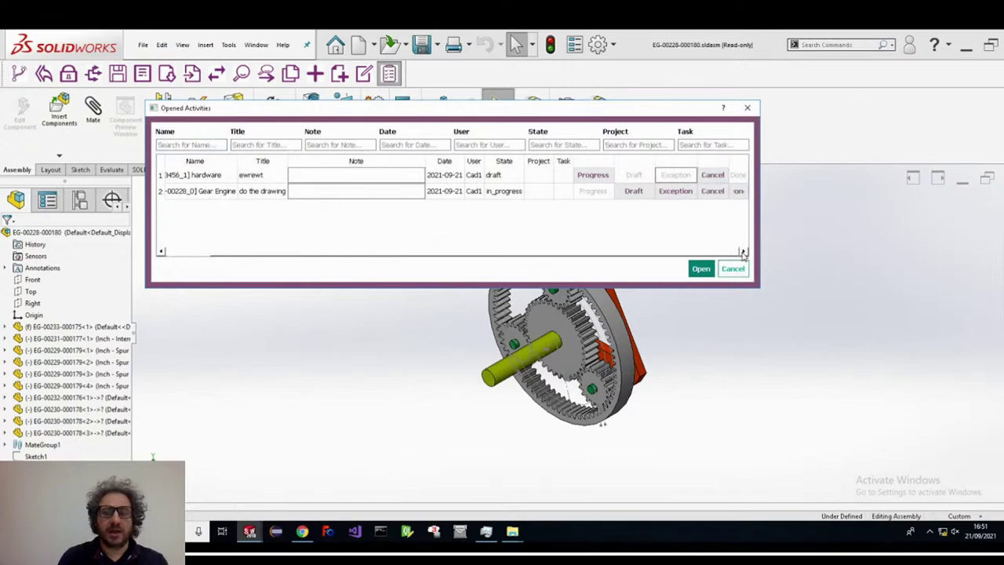
left_click(740, 193)
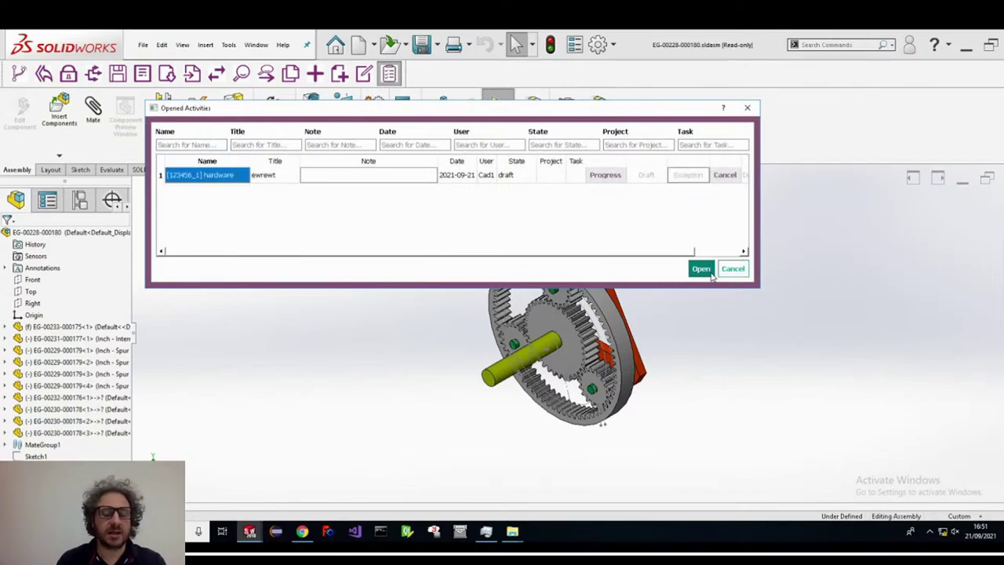
left_click(723, 270)
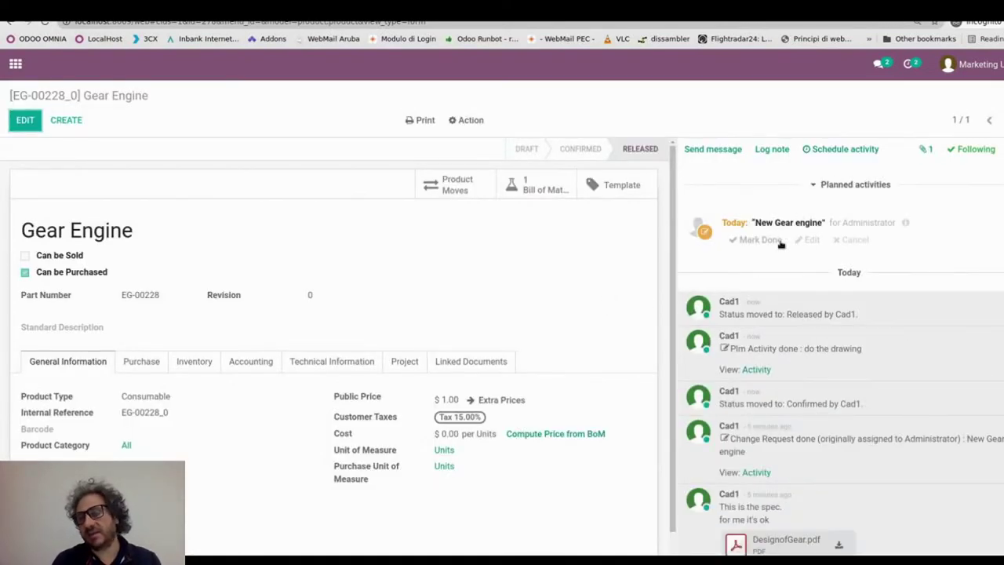
- Mark the 'New Gear engine' change request on the Gear Engine as done
left_click(811, 240)
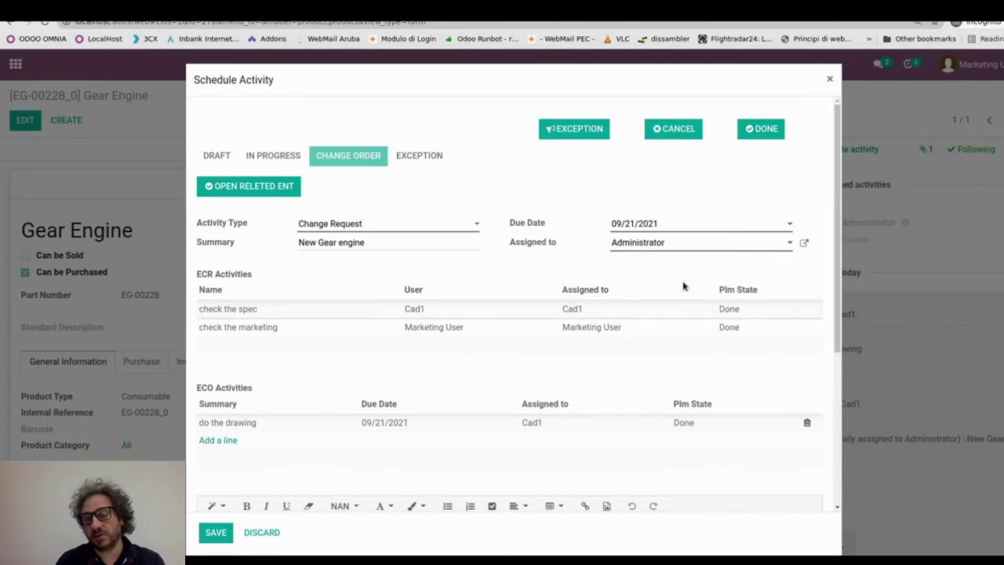
left_click(760, 129)
left_click_drag(777, 221, 985, 221)
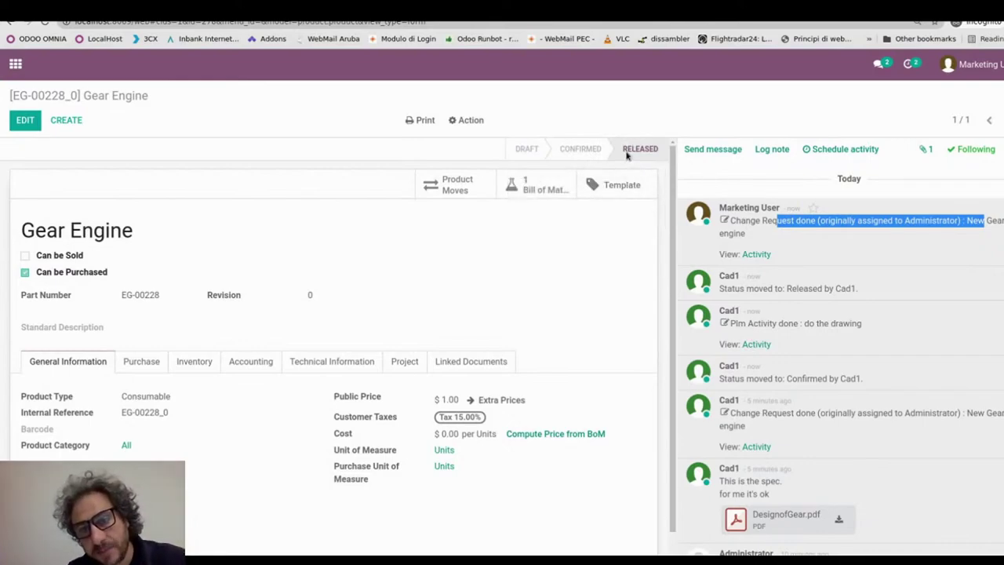
left_click(351, 228)
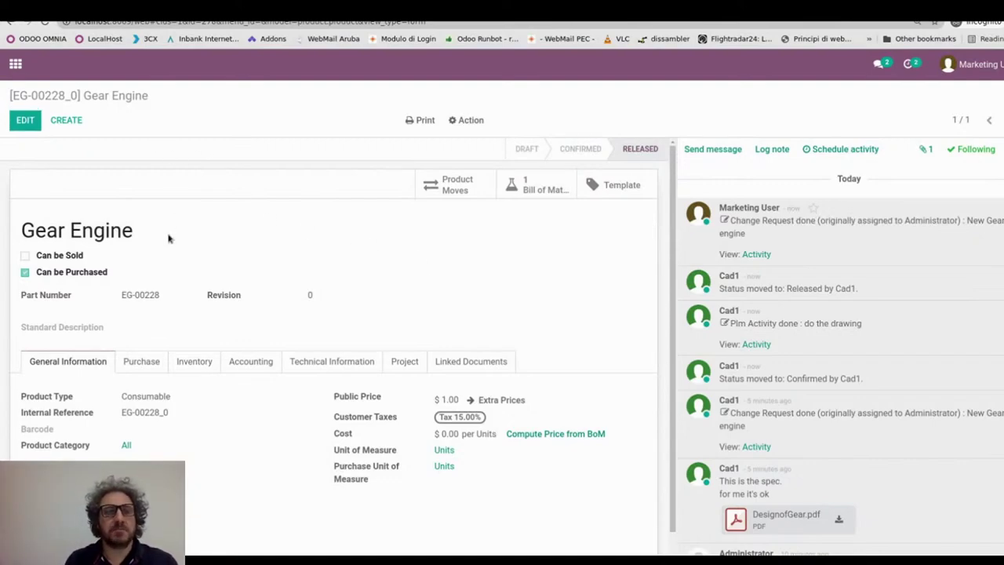
- Copy the Gear Engine part number EG-00228 and go to the apps overview
left_click_drag(166, 298, 114, 295)
right_click(123, 297)
left_click(145, 303)
left_click(15, 64)
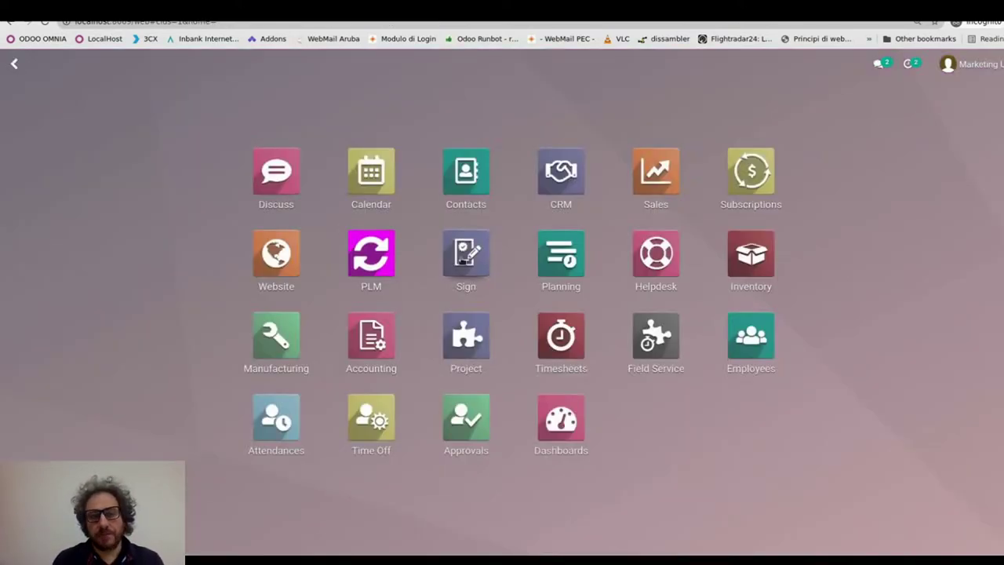
- Create and save manufacturing order WH/MO/00026 for product EG-00228 Gear Engine
left_click(277, 342)
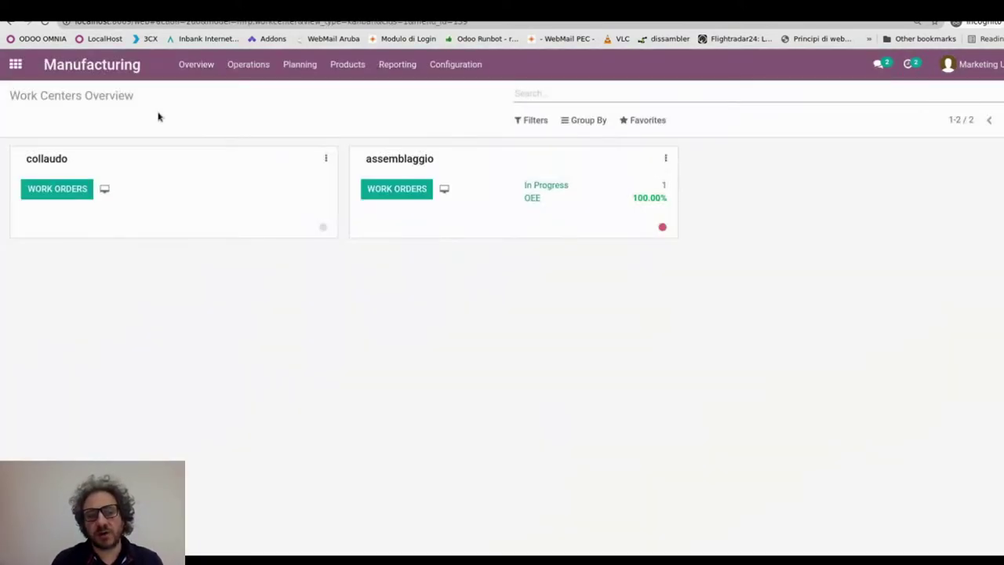
left_click(226, 69)
left_click(240, 90)
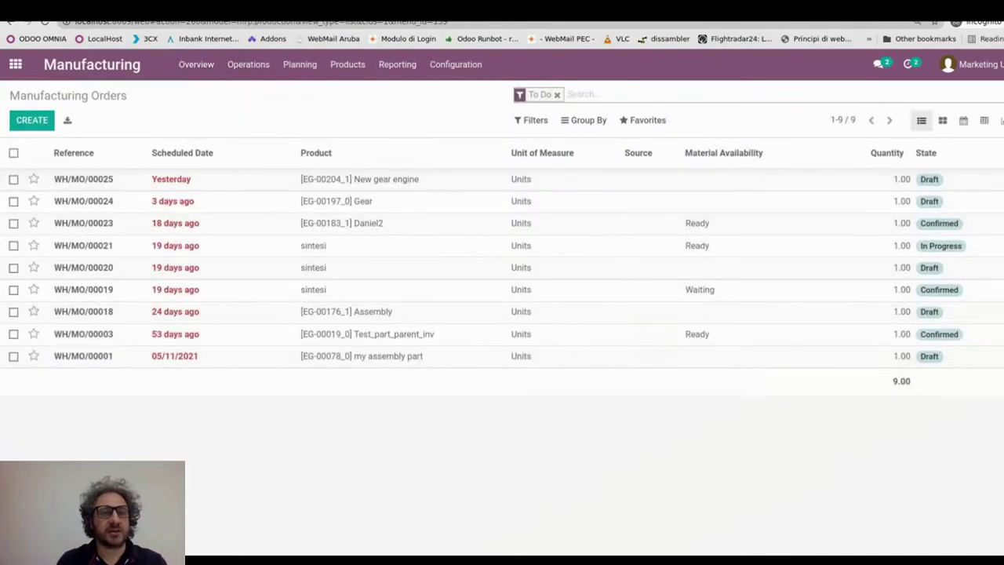
left_click(30, 121)
left_click(162, 245)
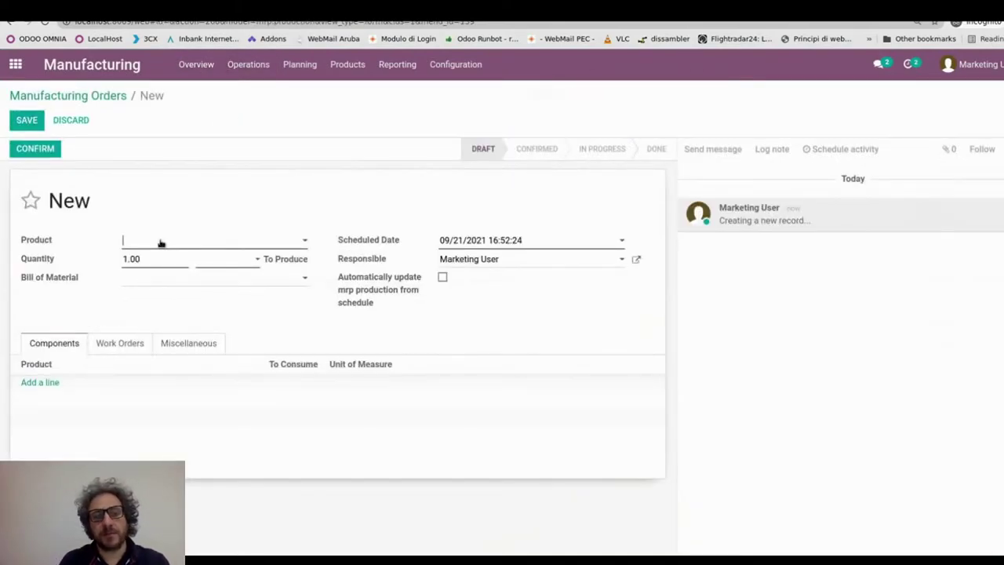
type("EG-00228")
left_click(168, 264)
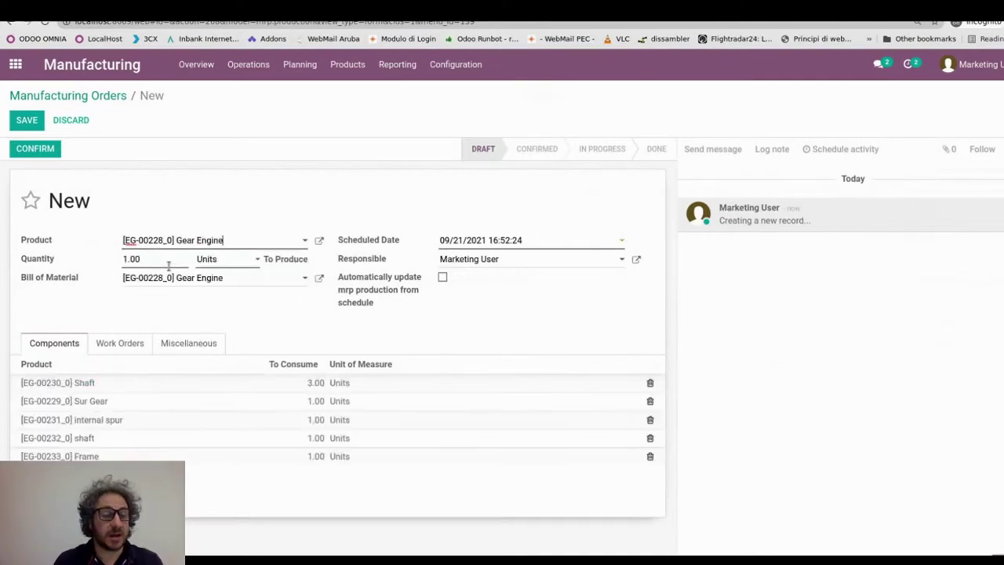
left_click(27, 120)
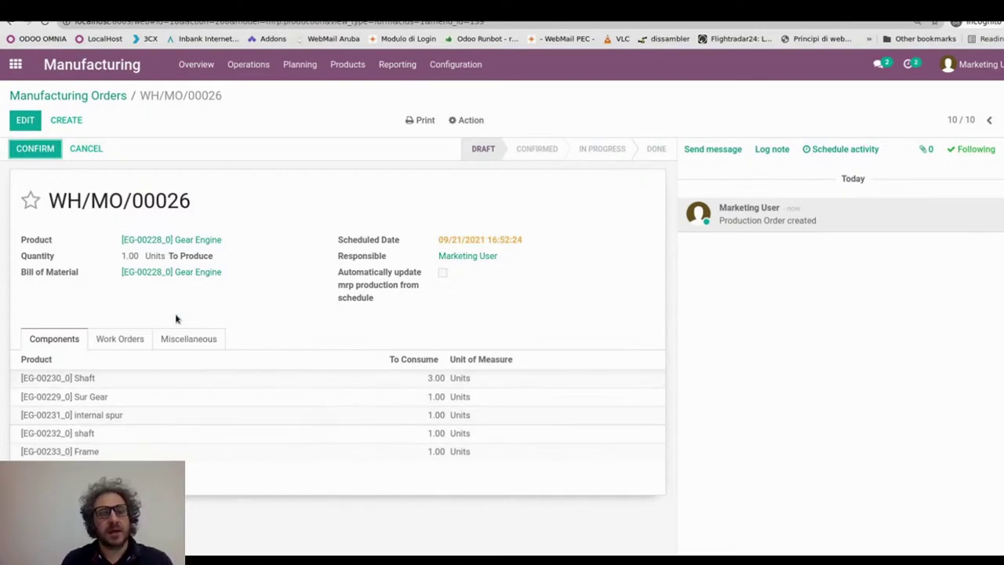
- Check the Shaft component's empty Raw Material field, then open the Gear Engine product
left_click(84, 379)
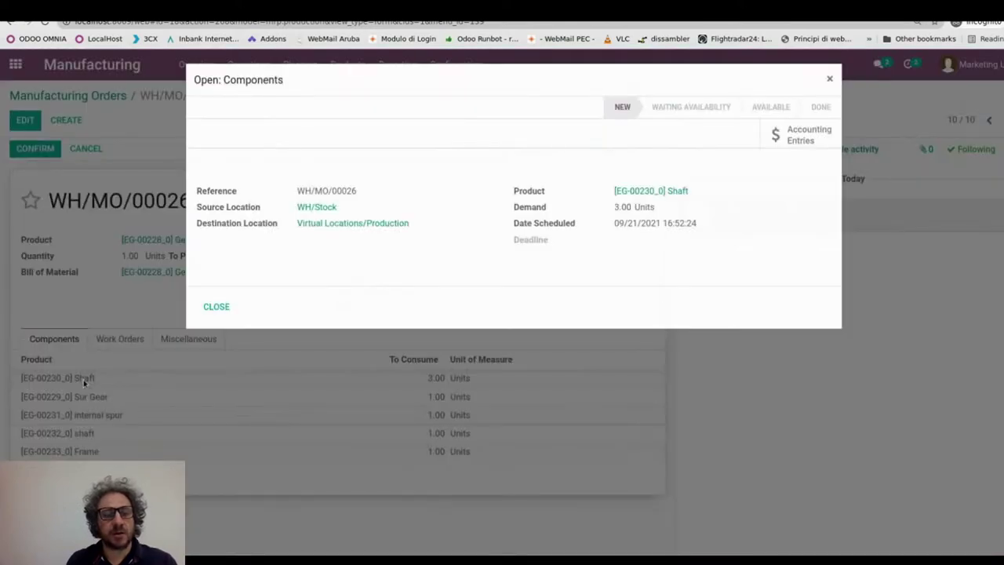
left_click(666, 192)
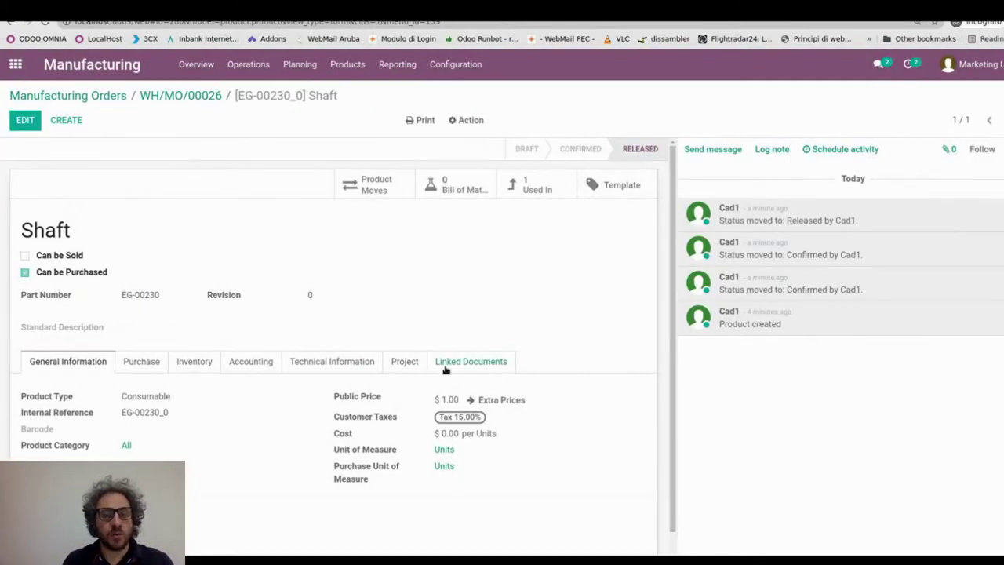
left_click(350, 369)
scroll(77, 402, "down", 1)
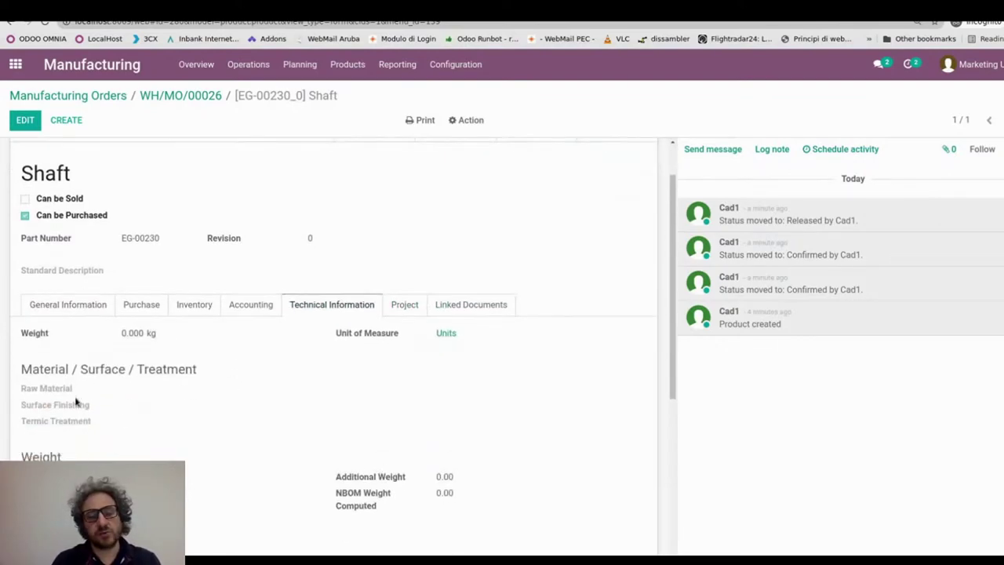
left_click_drag(26, 391, 40, 387)
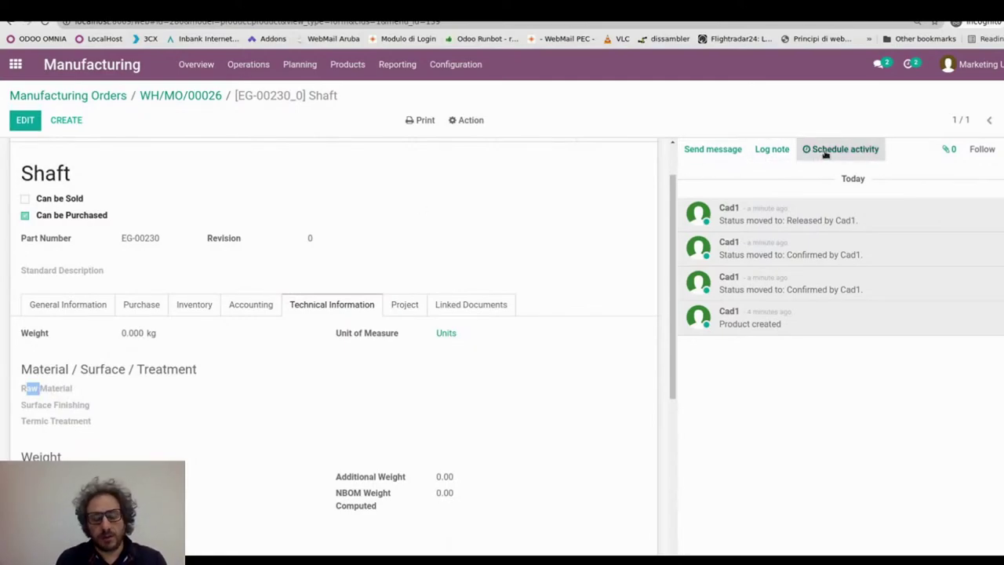
left_click(198, 97)
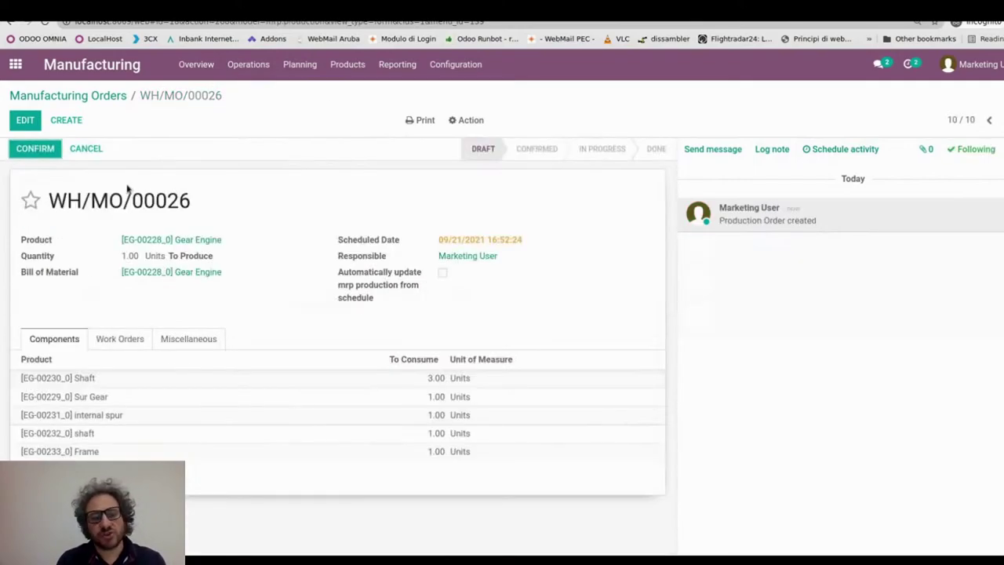
left_click(219, 243)
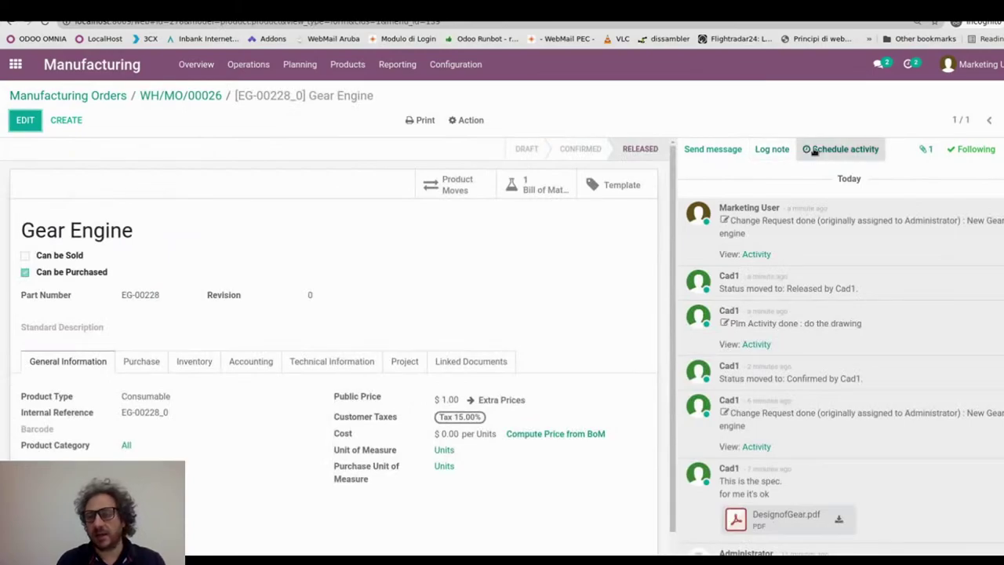
- Schedule a Plm Activity on the Gear Engine summarized 'Missing' with a note requesting the material
left_click(814, 150)
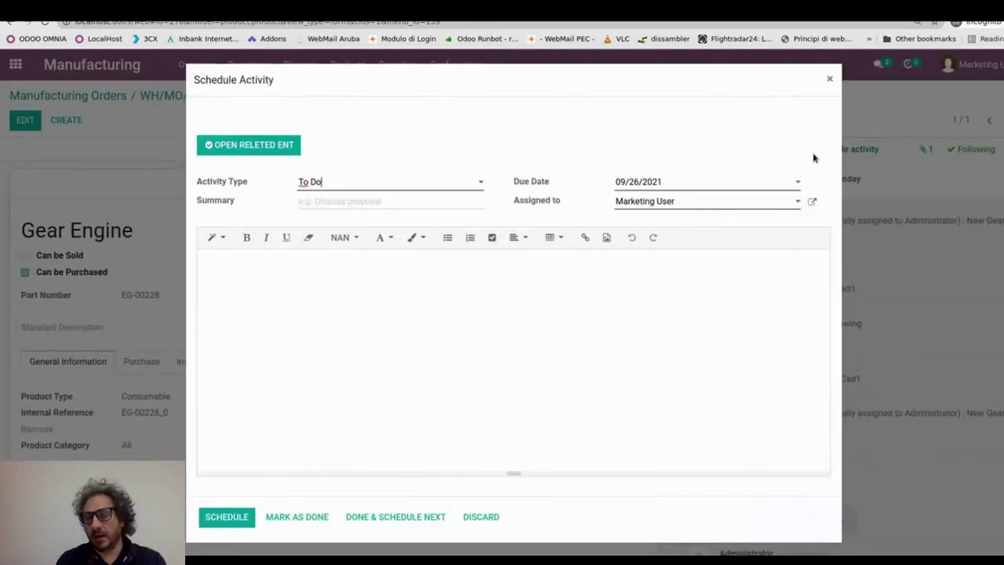
left_click(365, 186)
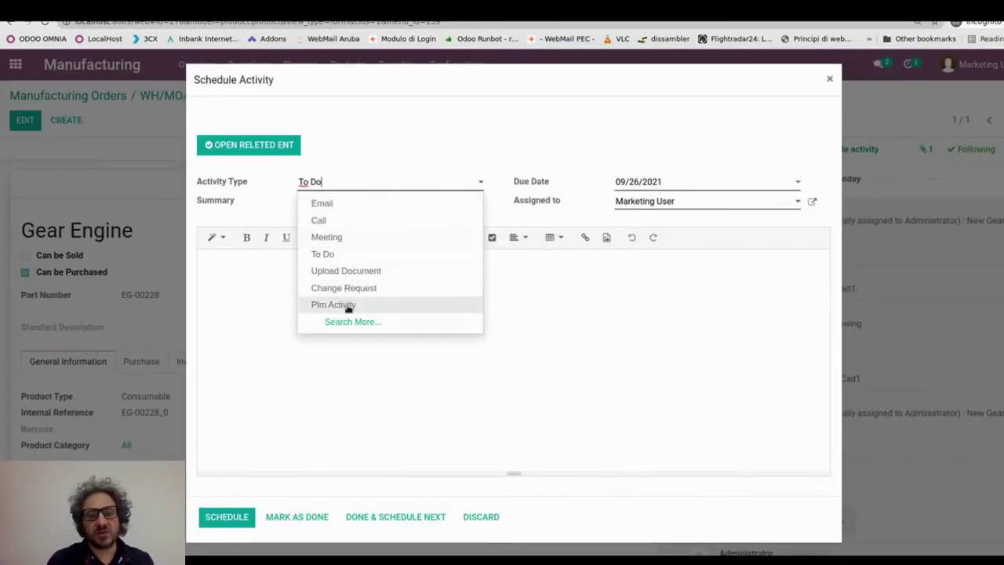
left_click(348, 306)
left_click(318, 242)
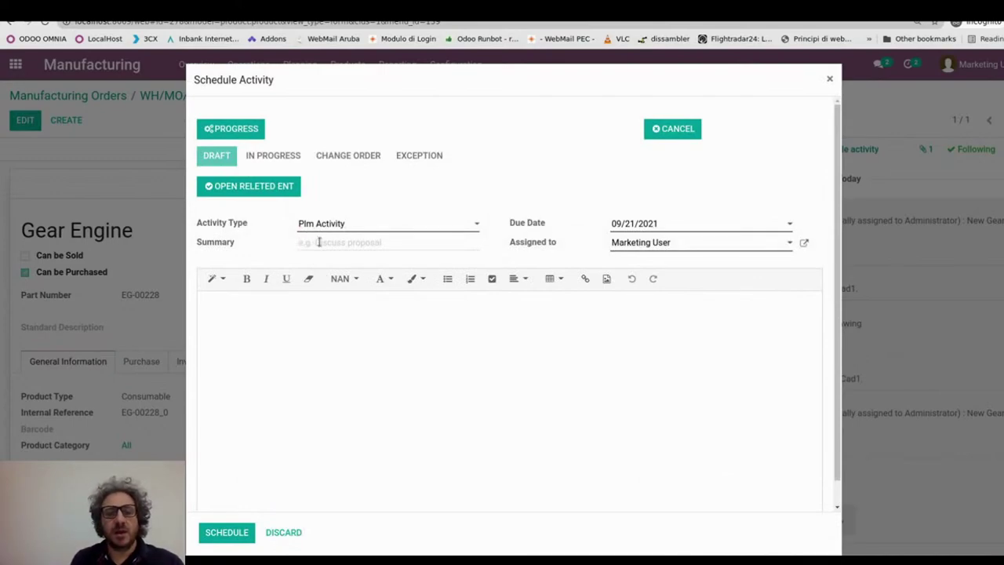
type("Missing materia")
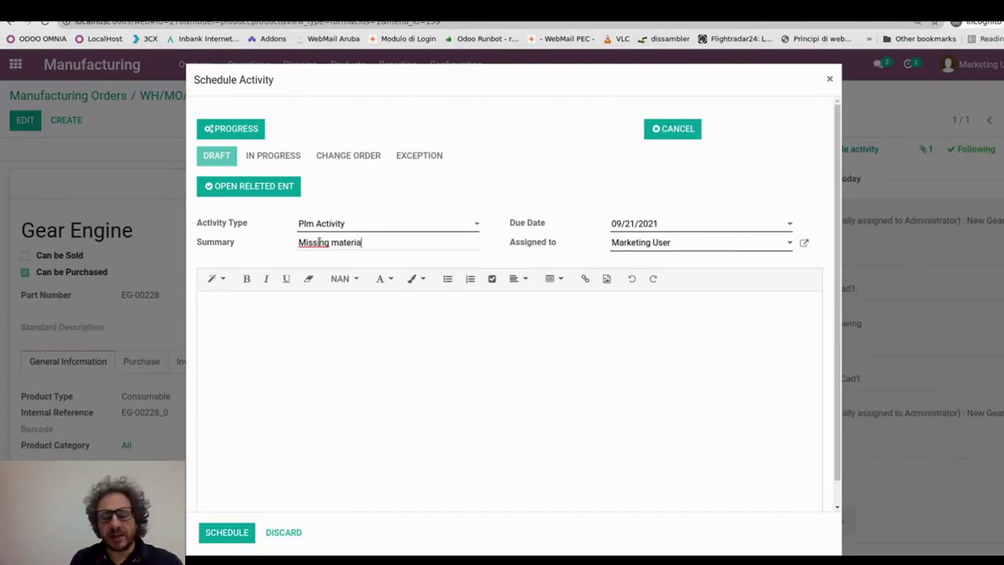
key("Tab")
left_click(299, 313)
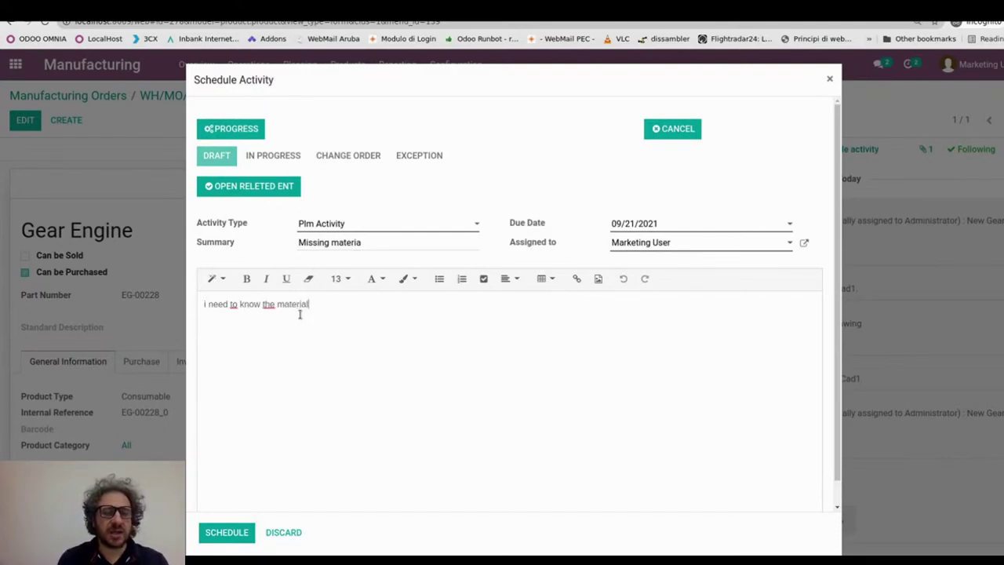
key("BackSpace")
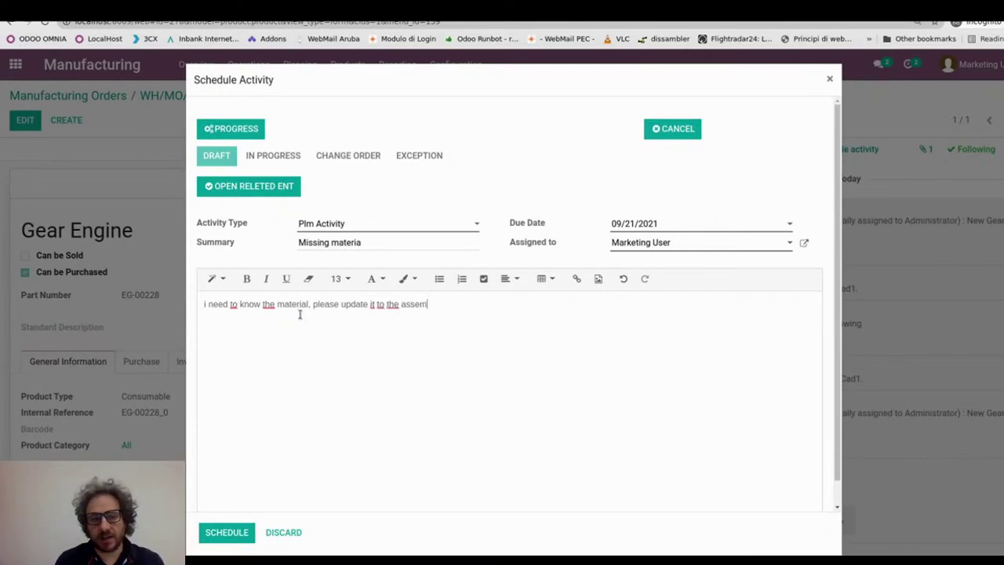
key("Tab")
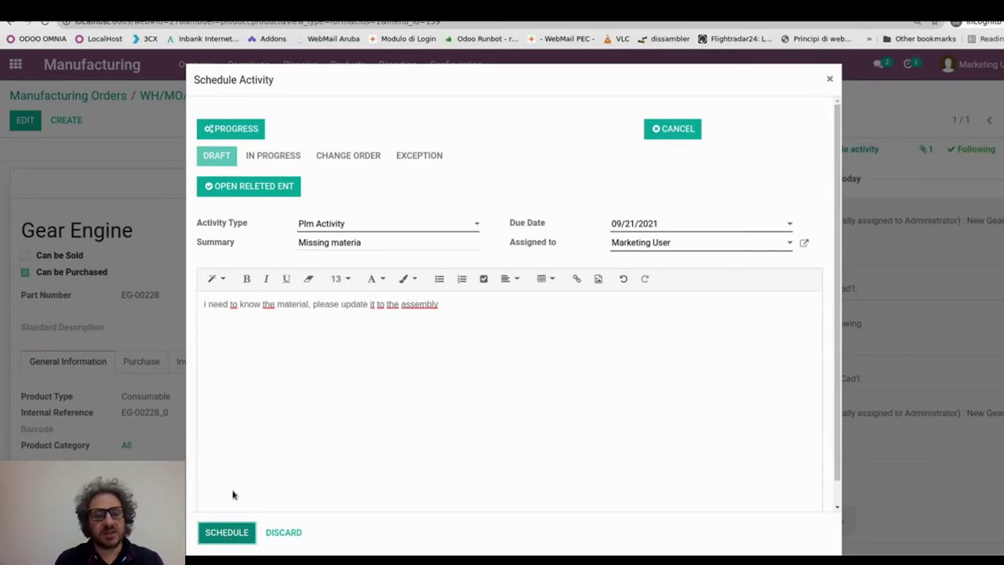
left_click(228, 539)
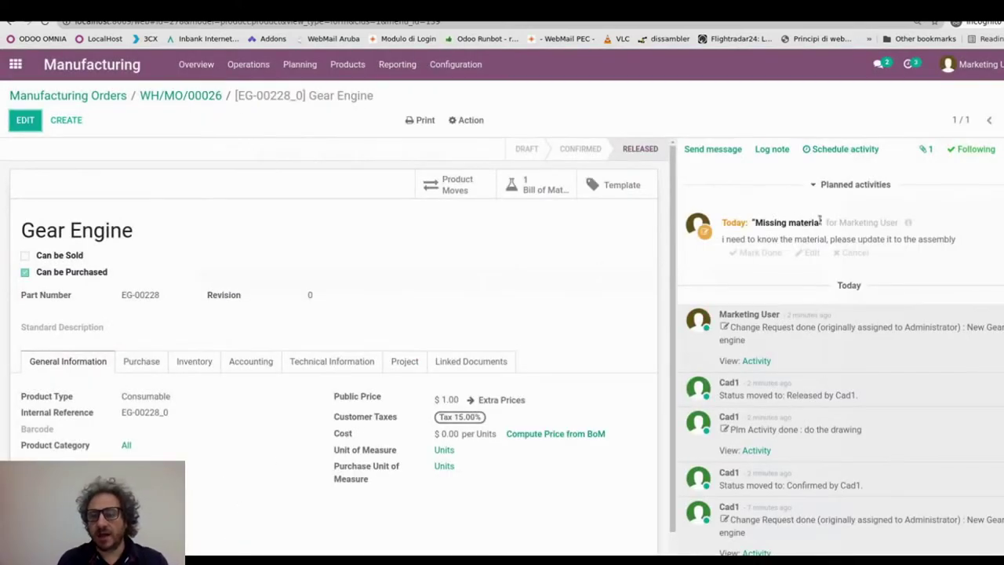
- Reassign the Missing materia activity to Cad1 and save it
left_click(808, 253)
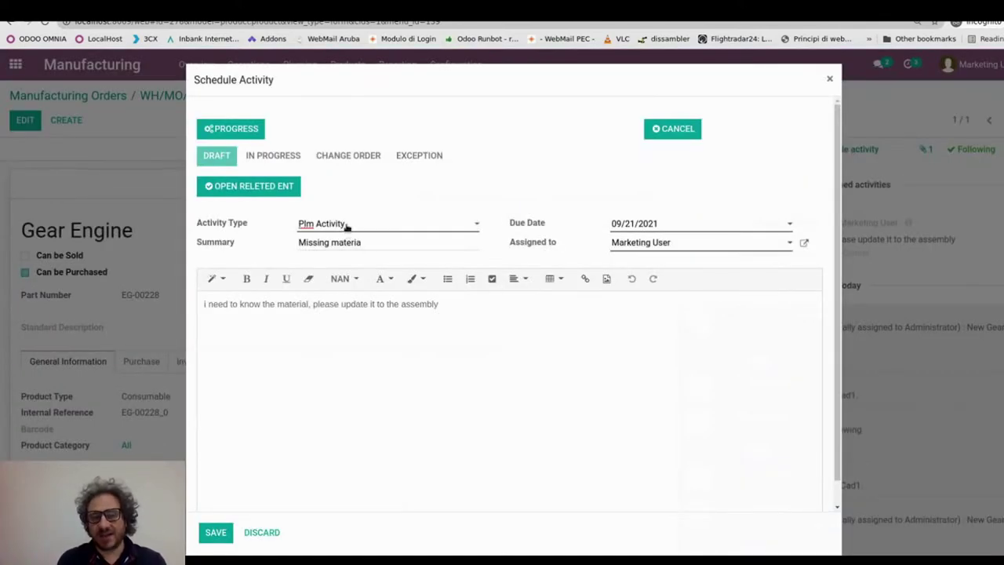
left_click(642, 246)
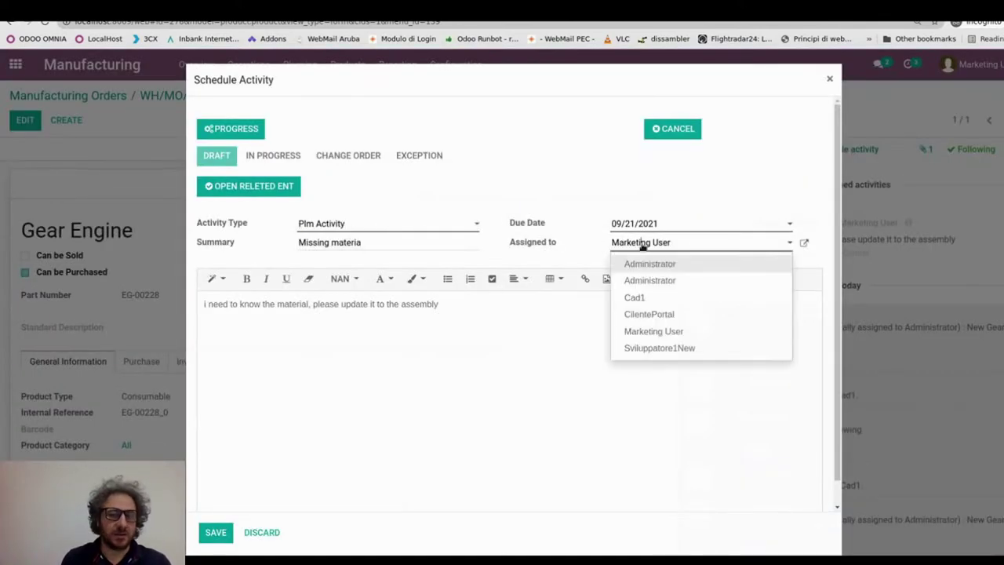
left_click(640, 297)
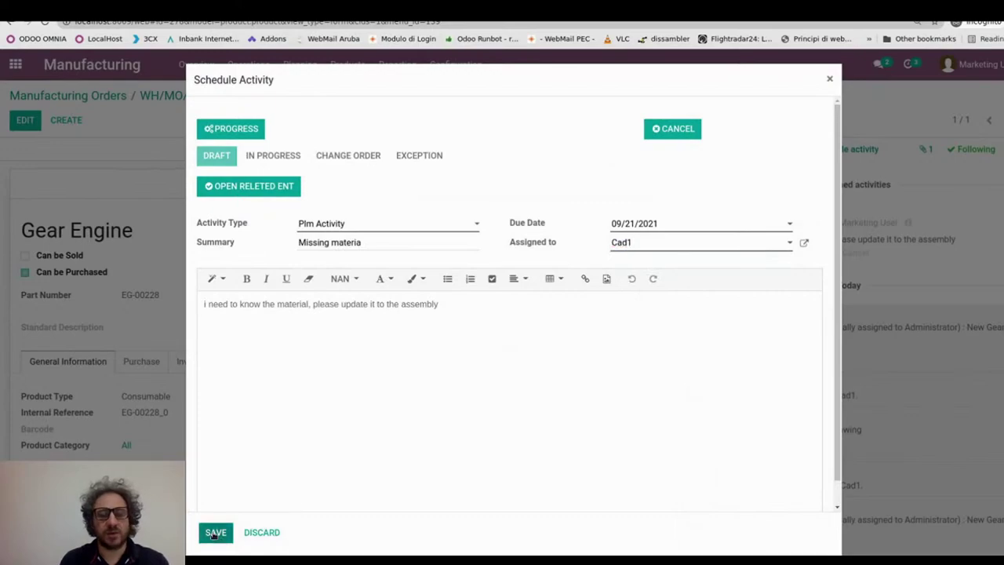
left_click(214, 533)
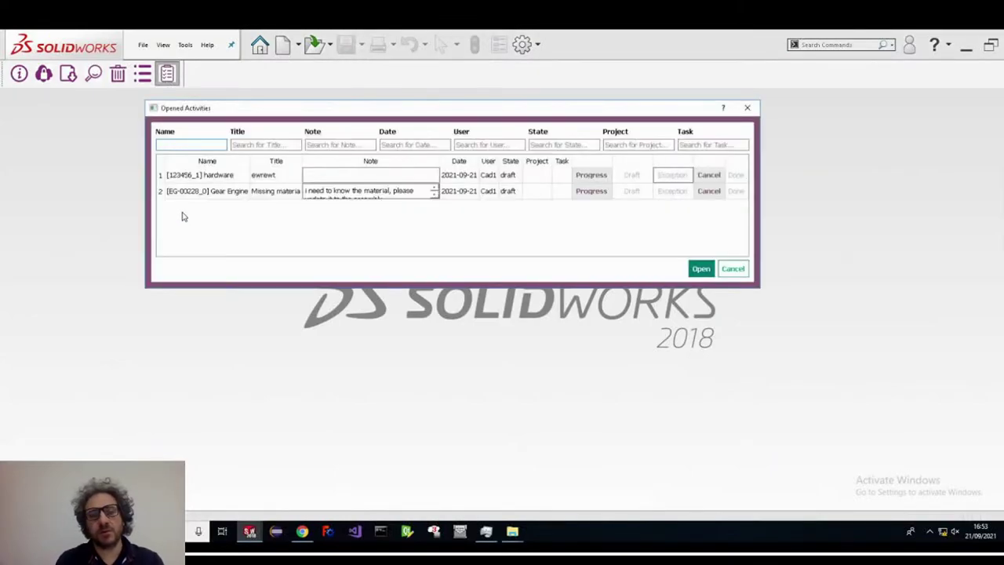
- Open the part linked to the Gear Engine activity from Opened Activities
left_click(191, 197)
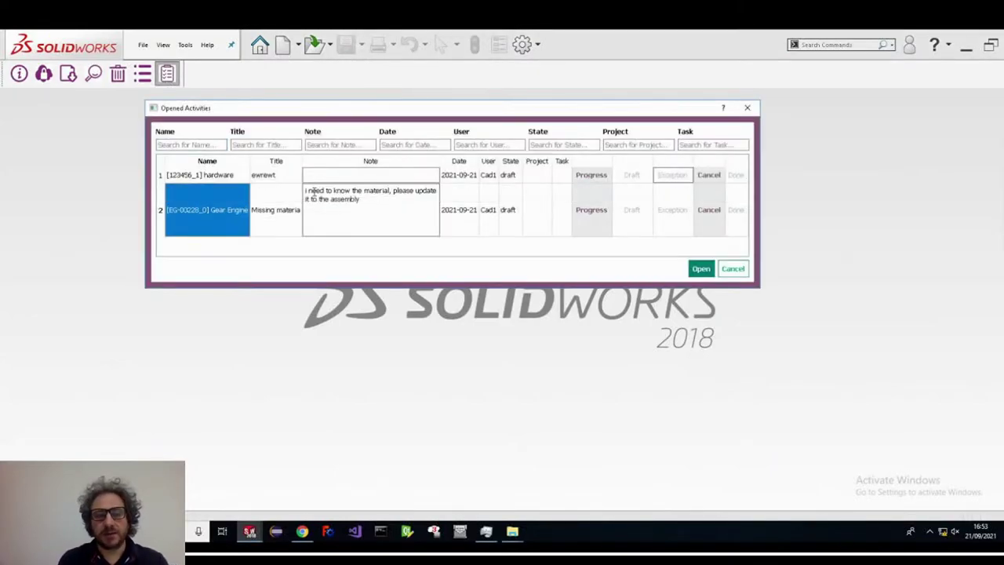
left_click_drag(312, 191, 433, 200)
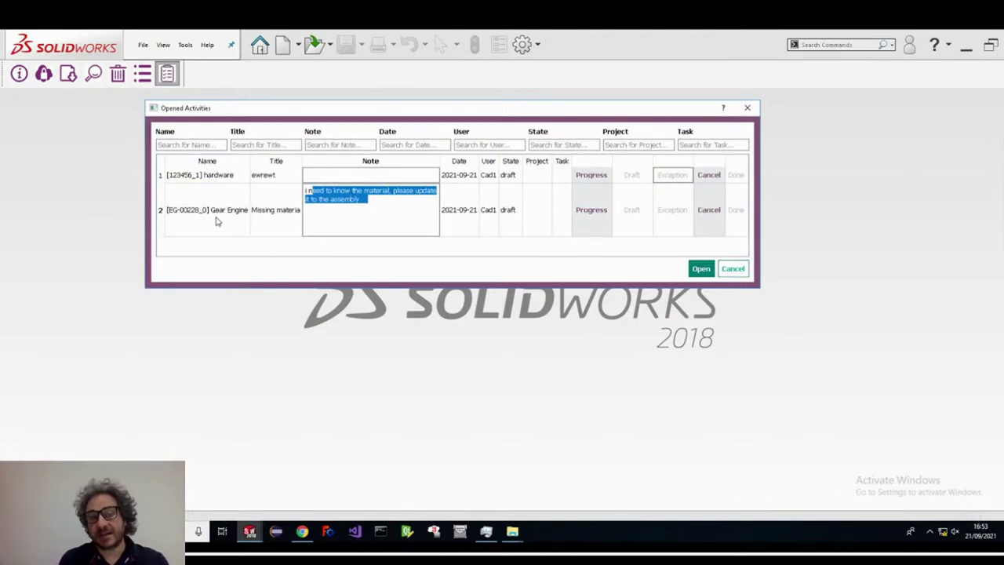
left_click(231, 218)
left_click(711, 272)
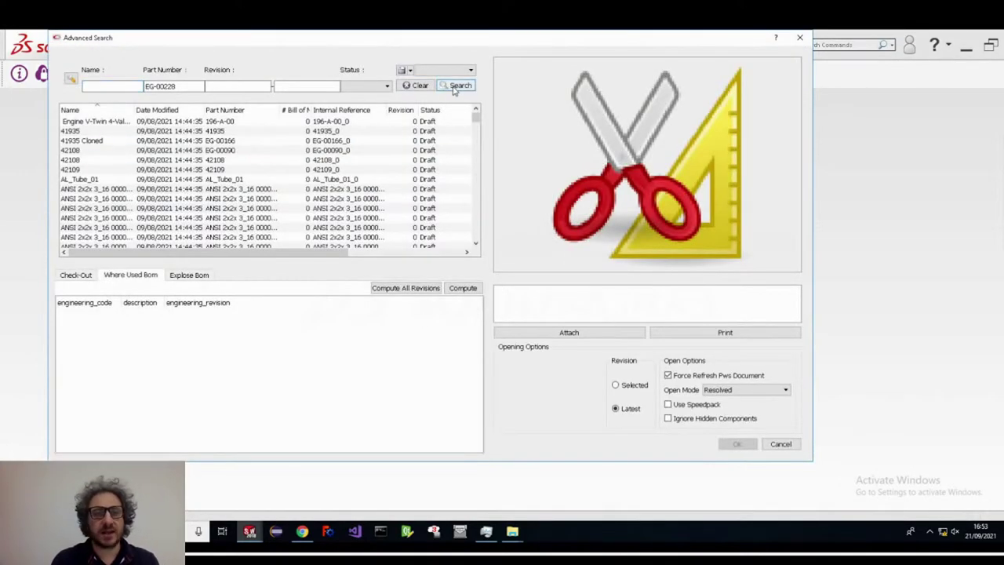
- Search EG-00228 and open the attached assembly EG-00228-000180.SLDASM
left_click(459, 85)
left_click(177, 123)
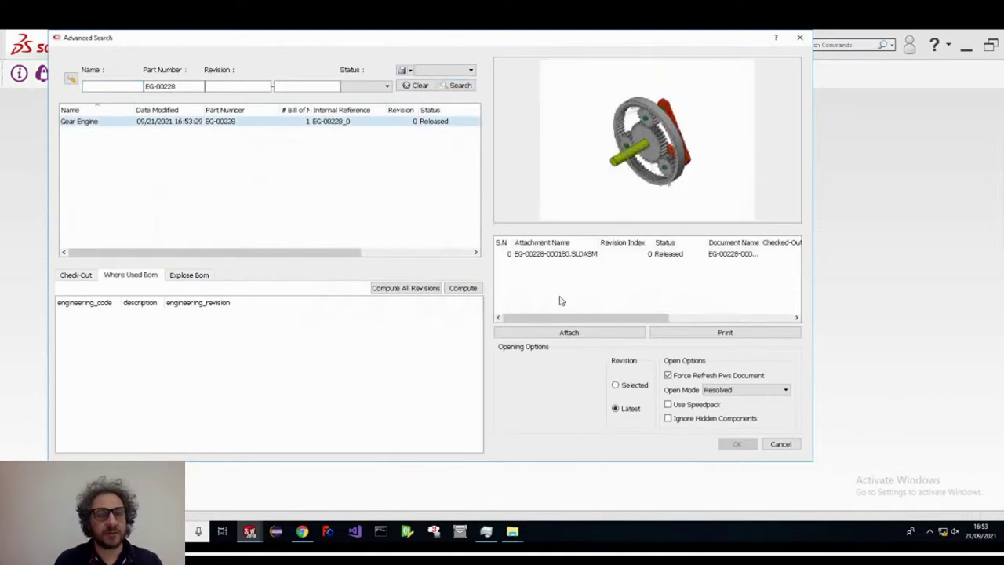
left_click(578, 252)
left_click(737, 444)
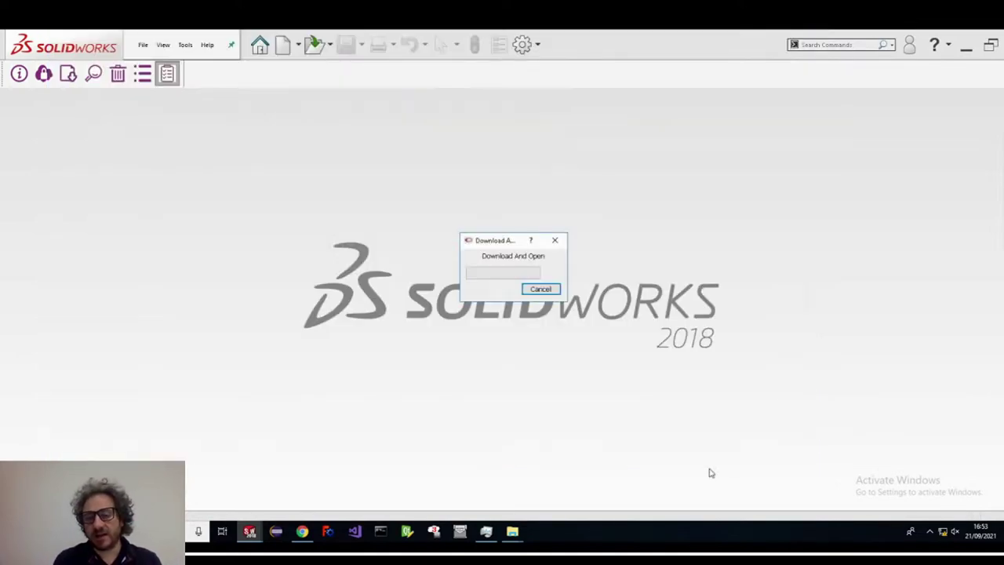
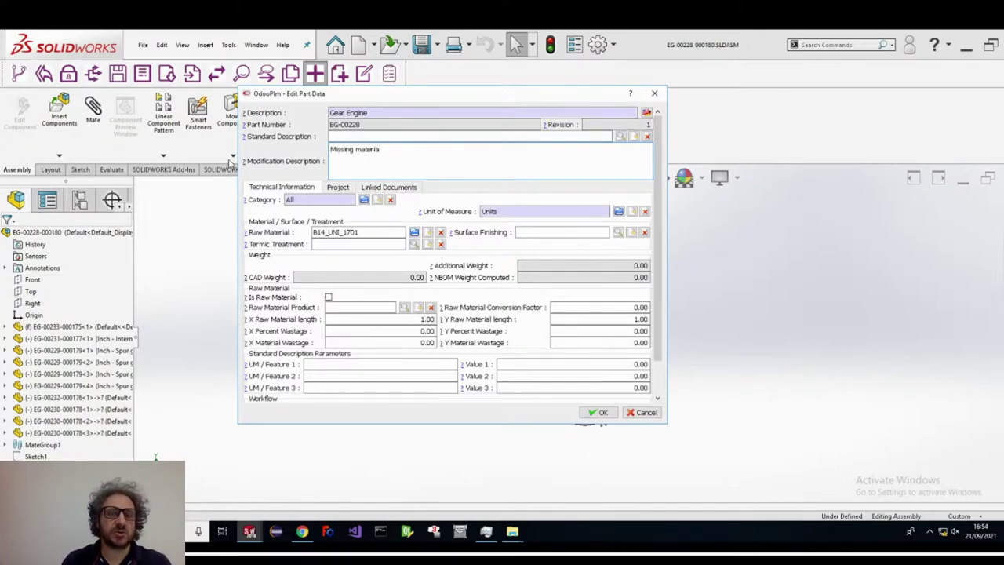
- Confirm the Gear Engine part data and select frame component EG-00233 in the tree
left_click(599, 412)
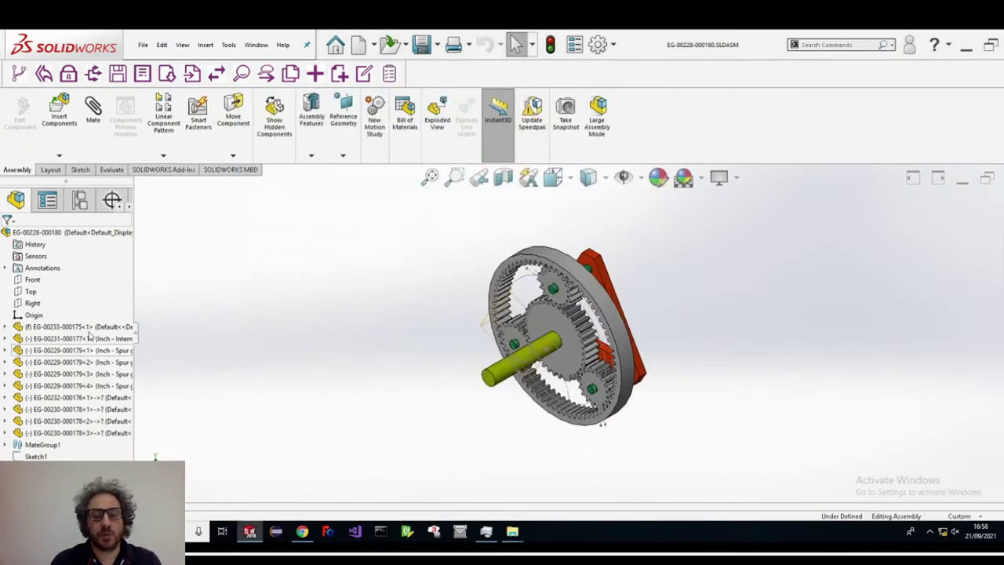
left_click(89, 331)
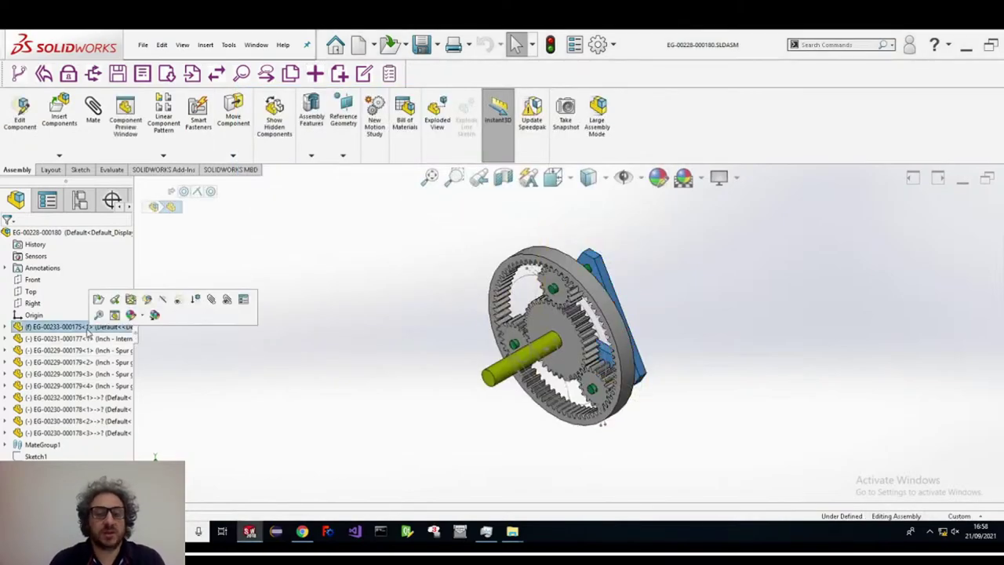
right_click(88, 330)
key("Escape")
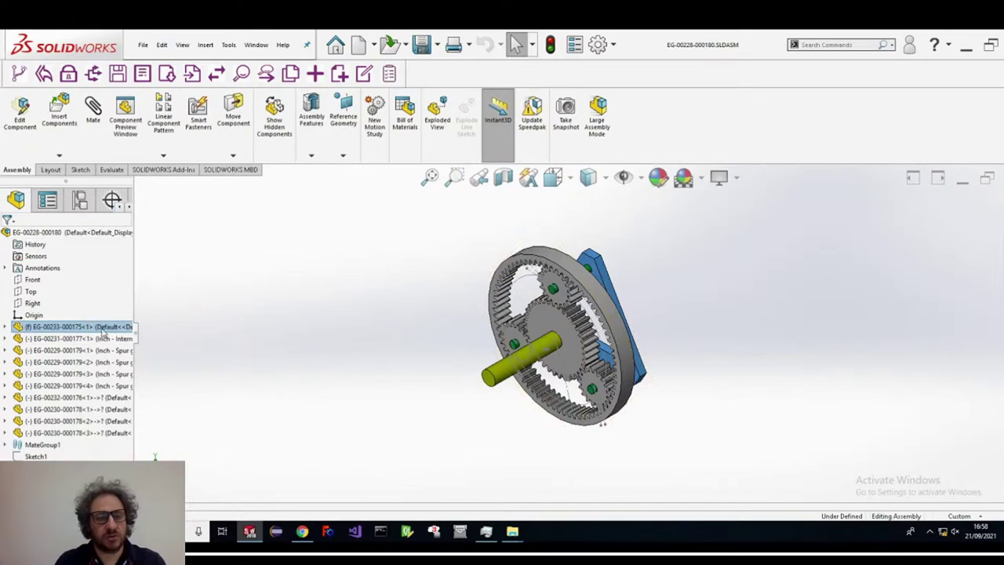
- Open frame part EG-00233 on its own, zoomed to fit, and check its file properties
right_click(102, 330)
key("Escape")
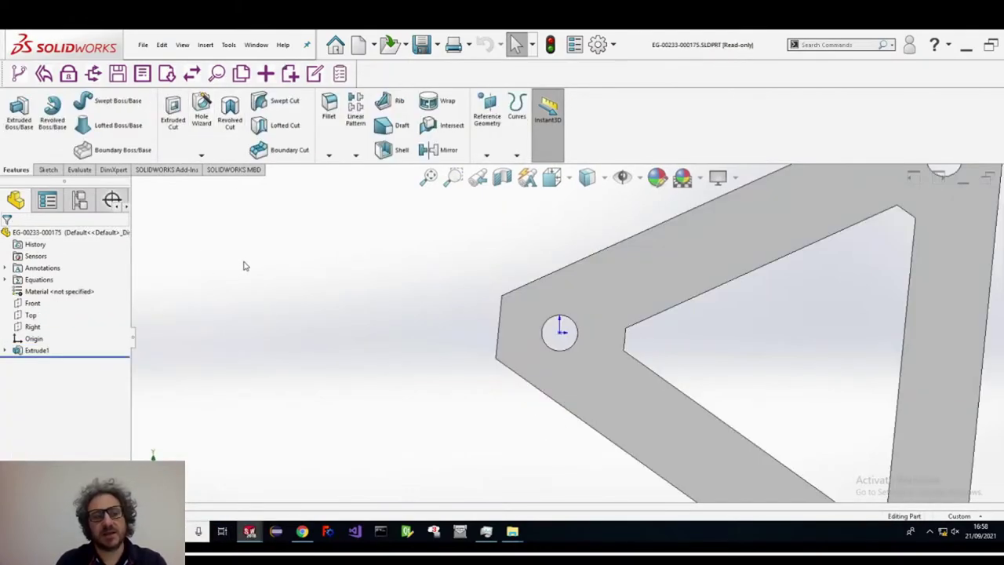
key("f")
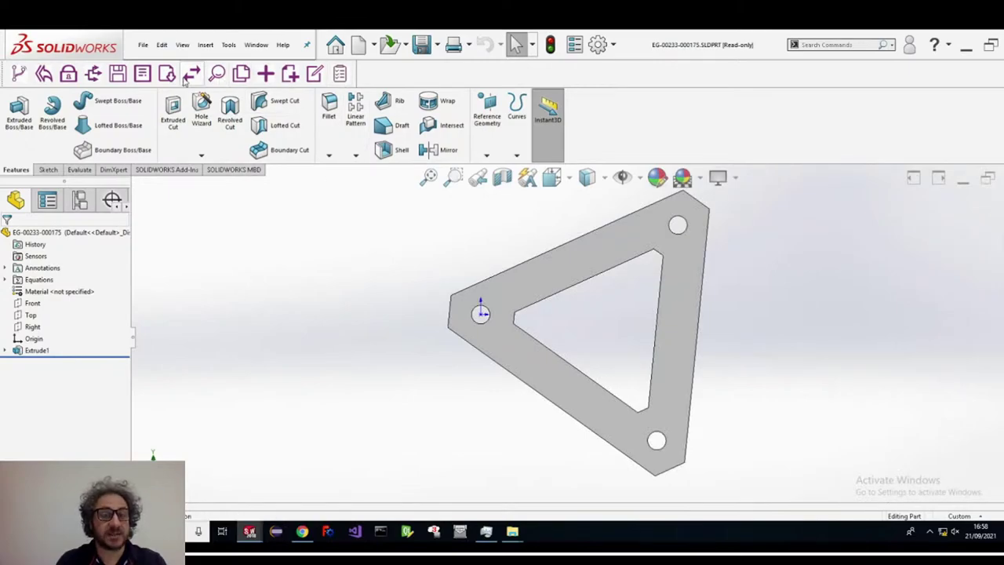
left_click(142, 73)
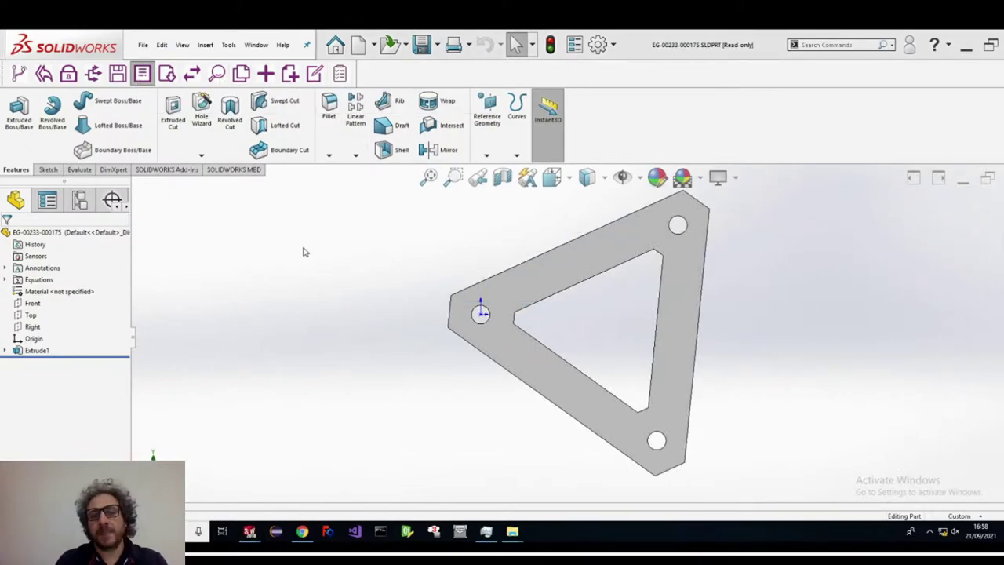
key("Escape")
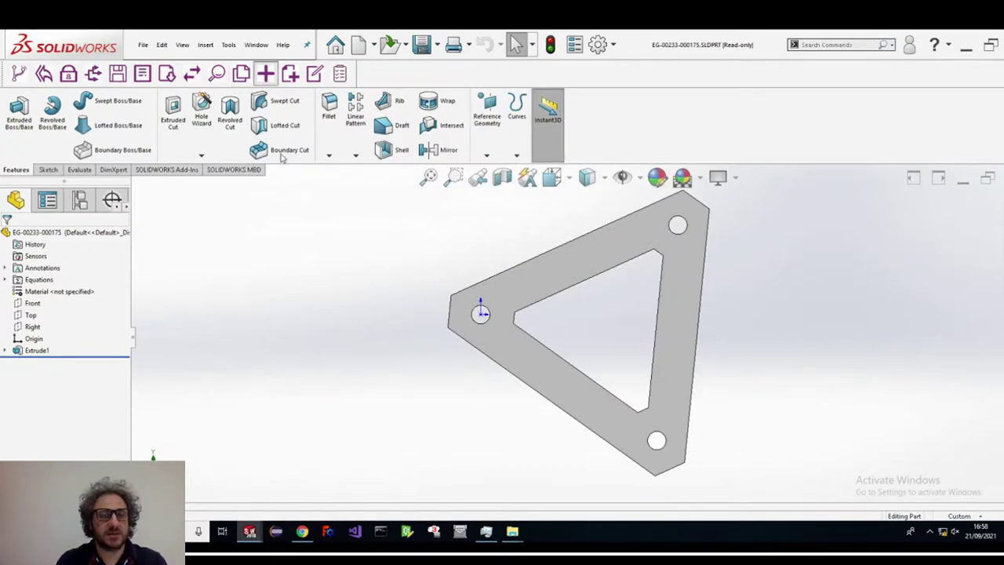
- Accept a new frame revision and enter the modification note 'cgange material'
left_click(558, 290)
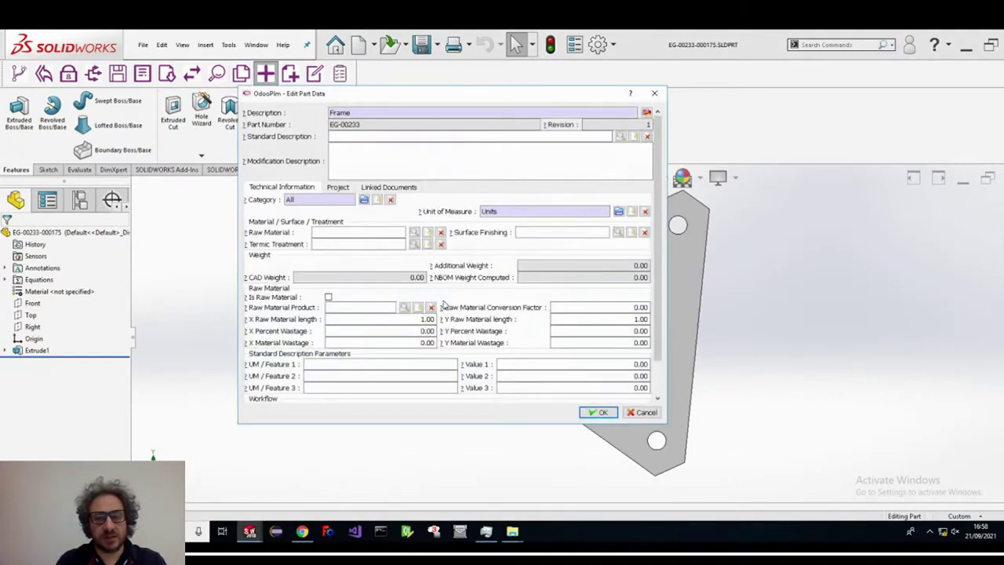
left_click(368, 158)
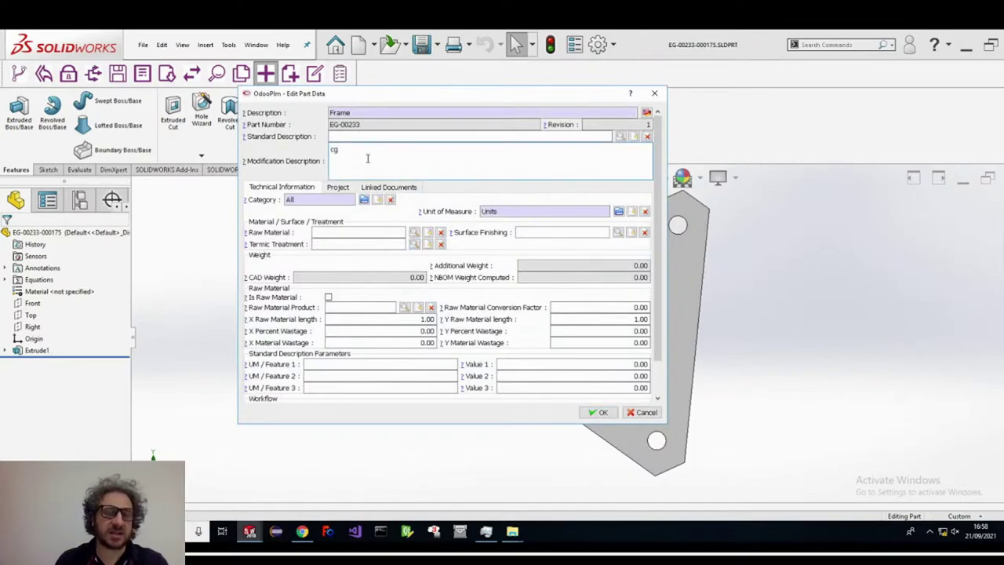
type("cgange materia")
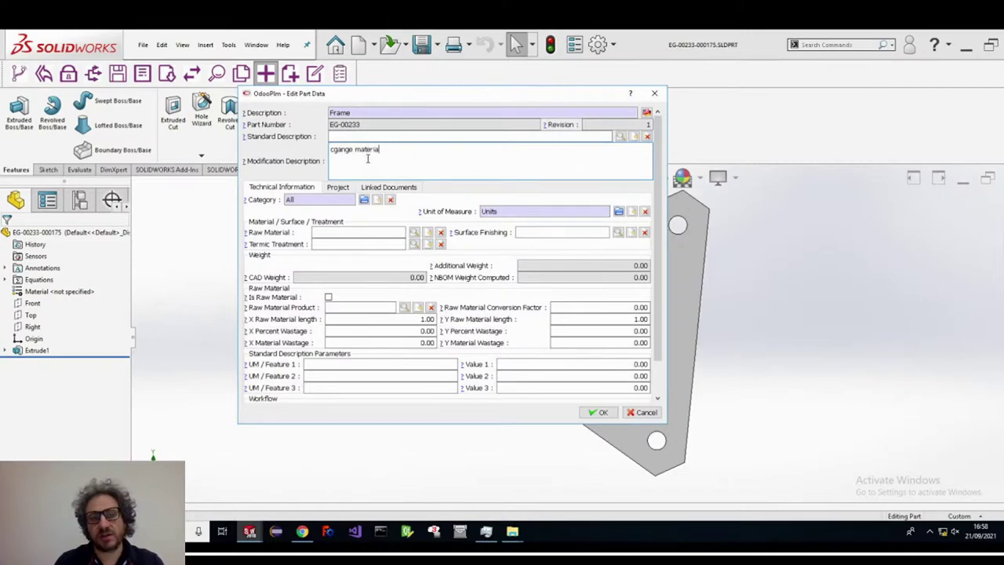
type("l")
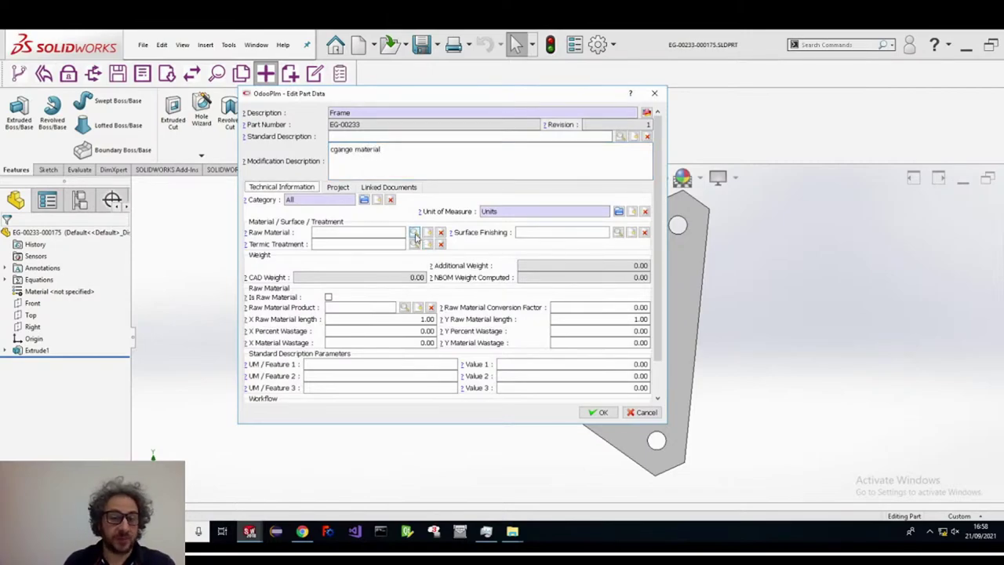
- Set the frame's raw material to B10_UNI_1701, save it to OdooPLM, and return to the assembly
left_click(414, 232)
left_click(311, 232)
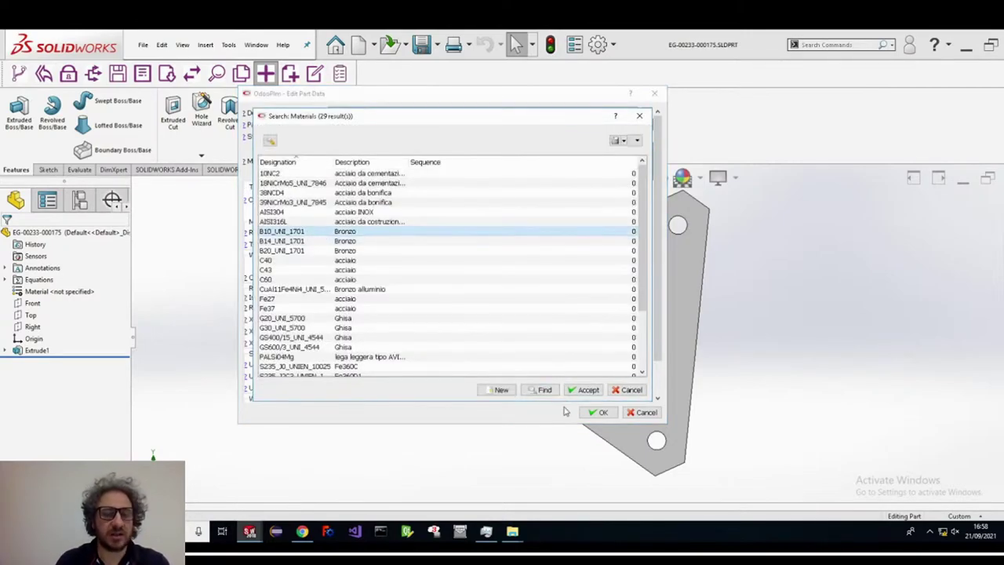
left_click(585, 389)
left_click(603, 414)
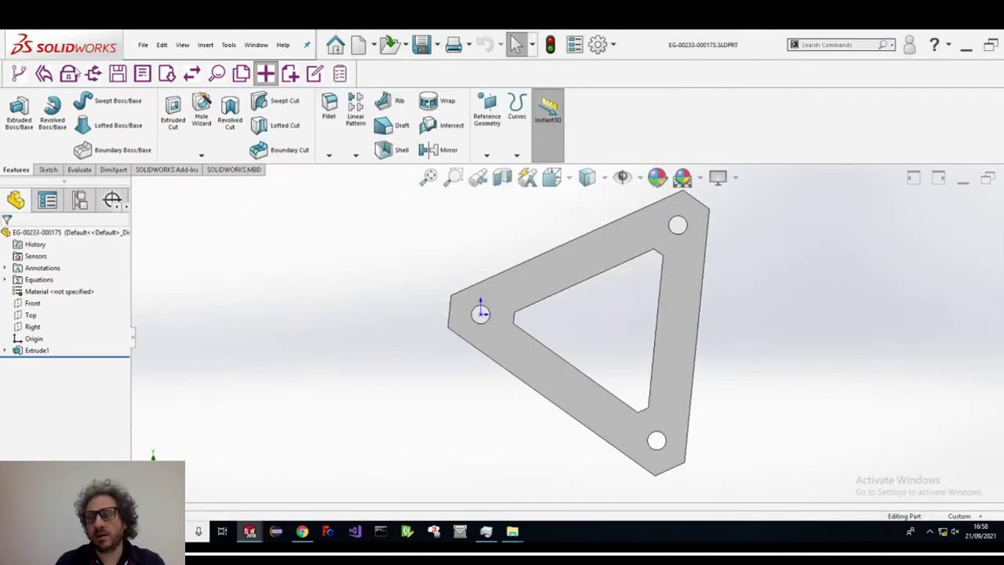
left_click(338, 71)
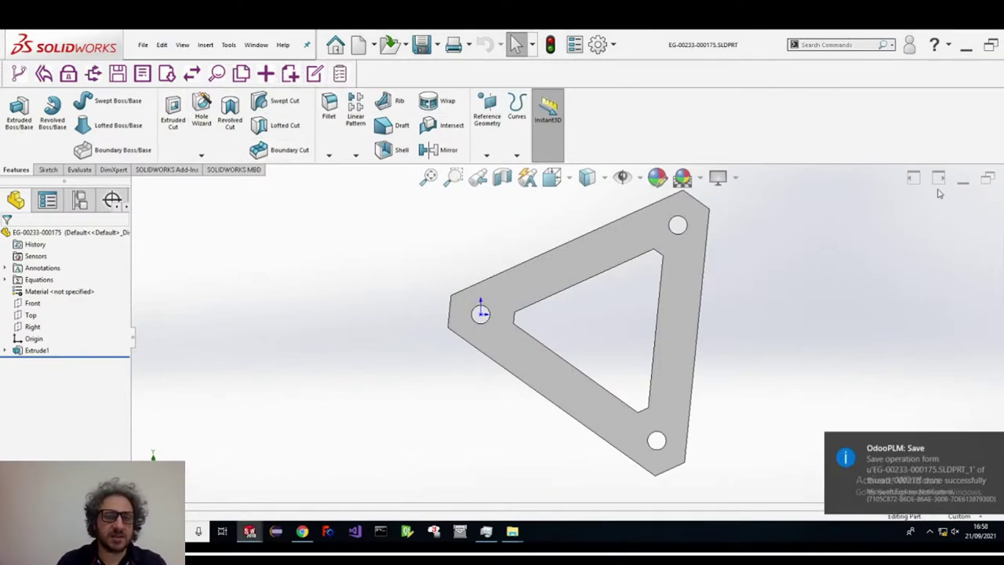
left_click(963, 178)
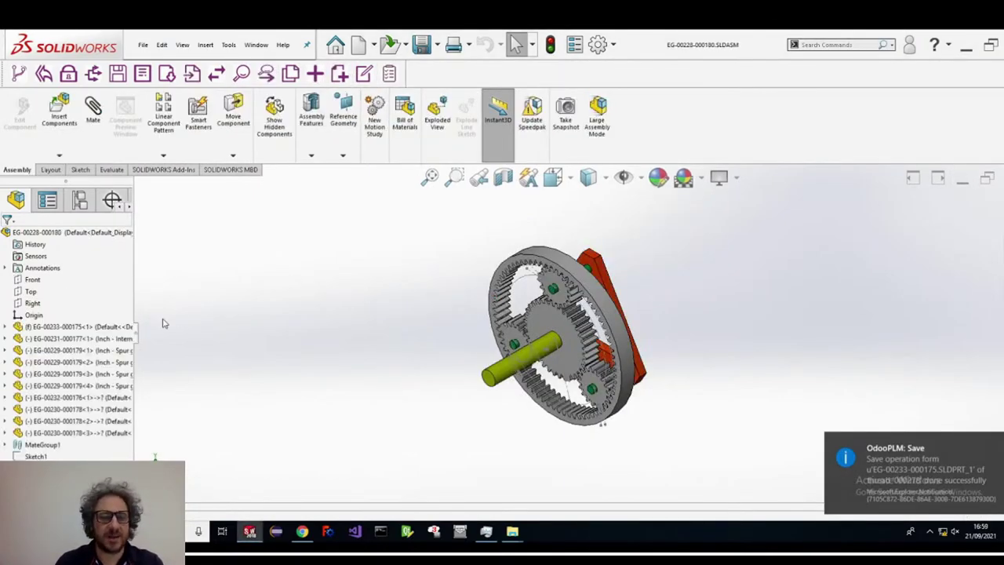
- Review the ring gear's part data, then accept importing the four listed gear component files
left_click(84, 340)
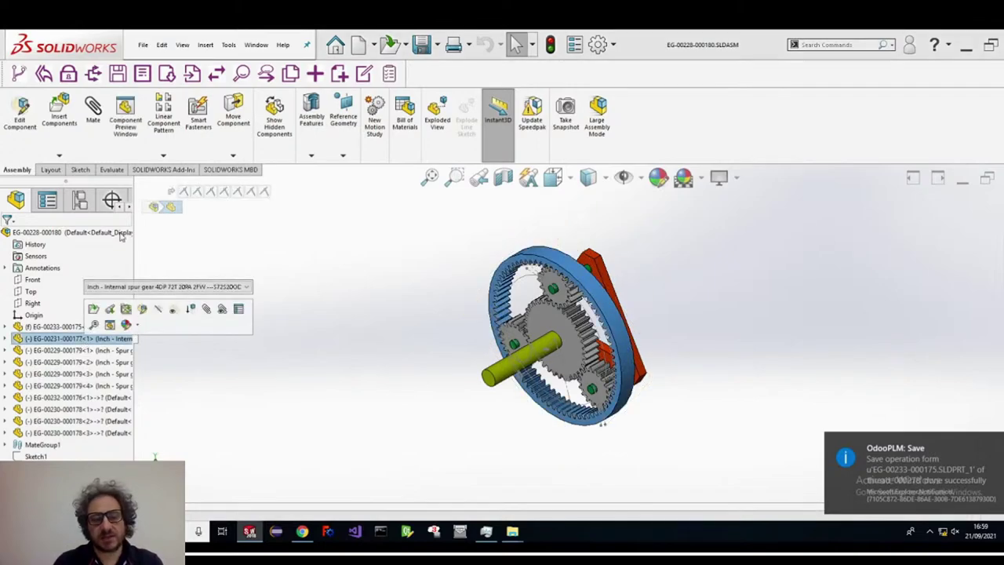
left_click(143, 74)
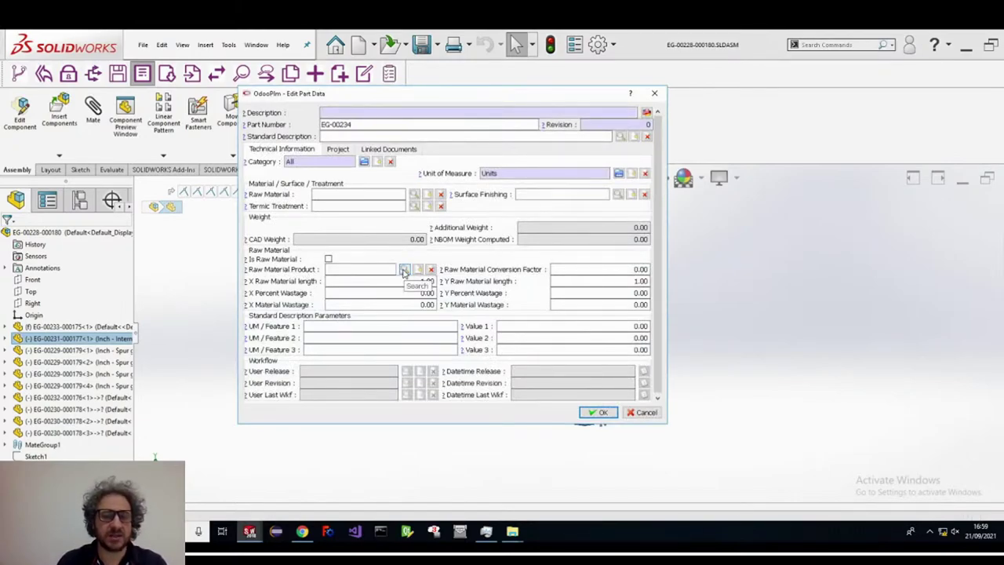
left_click(655, 94)
left_click(121, 351)
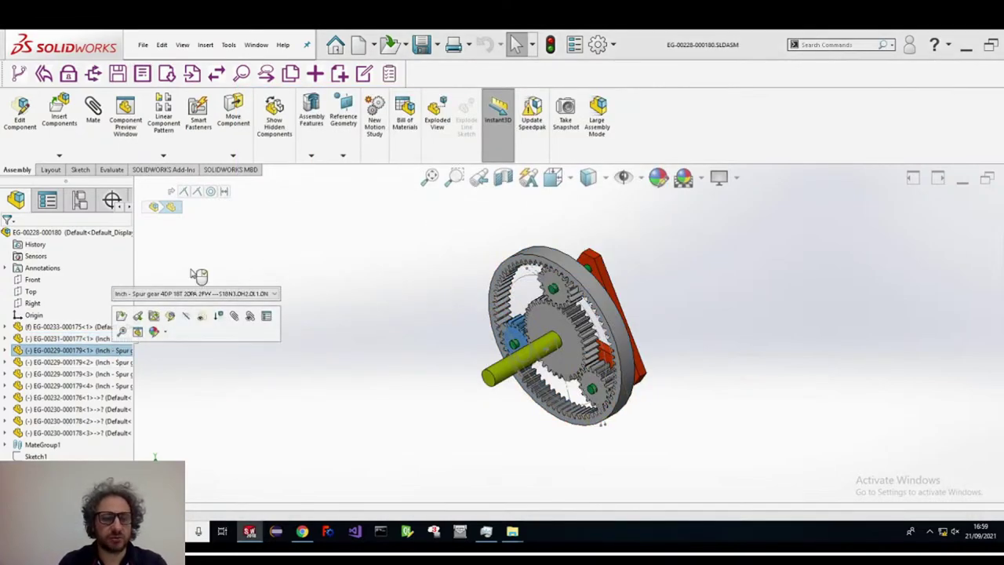
left_click(157, 286)
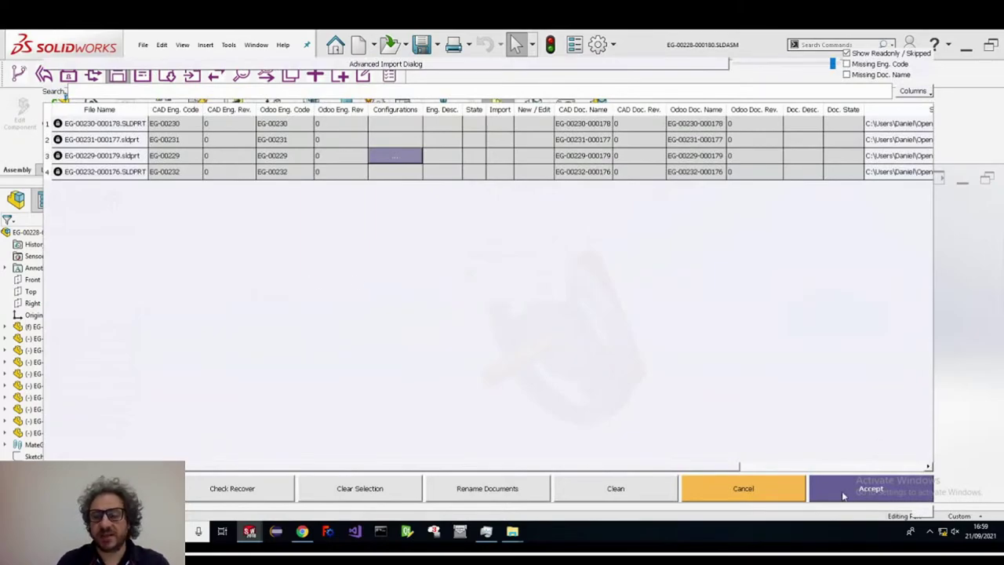
left_click(843, 492)
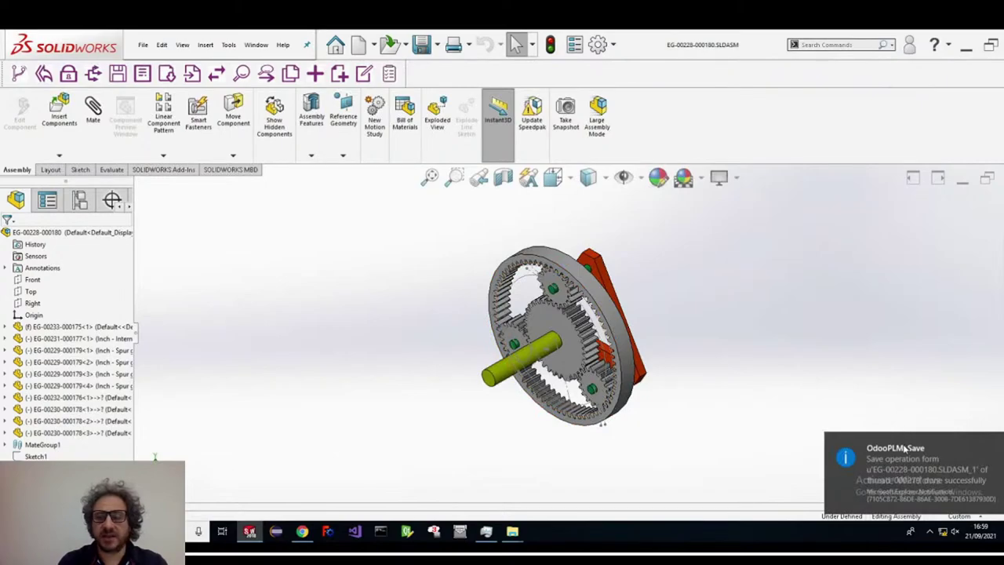
- Check the Gear Engine assembly into OdooPLM and confirm the component in the workflow
left_click(905, 447)
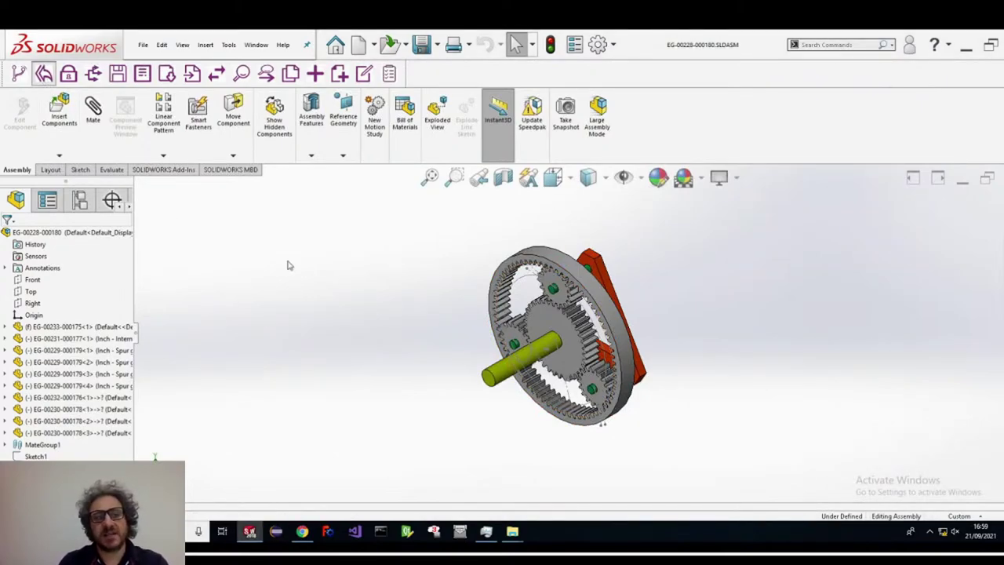
left_click(524, 288)
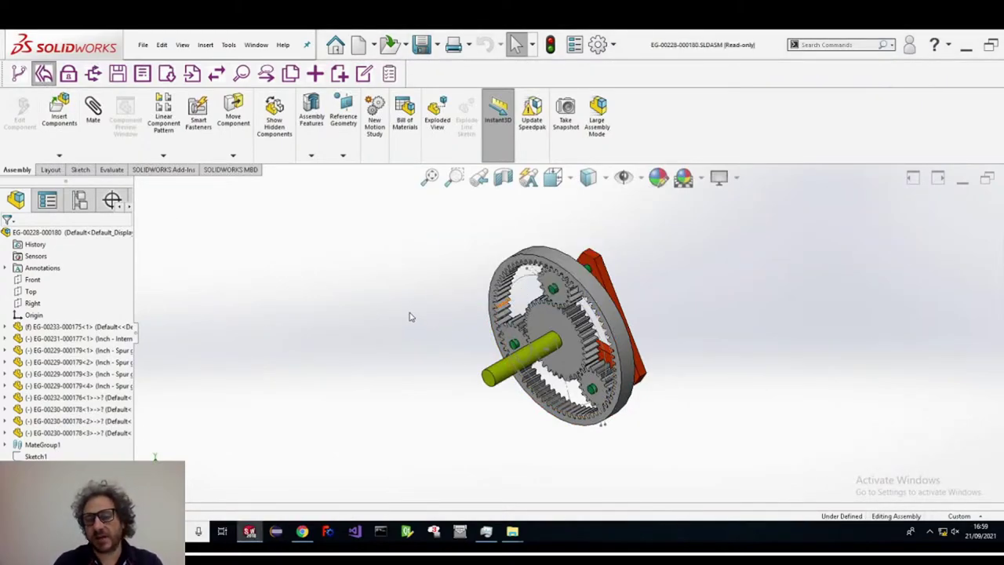
left_click(560, 287)
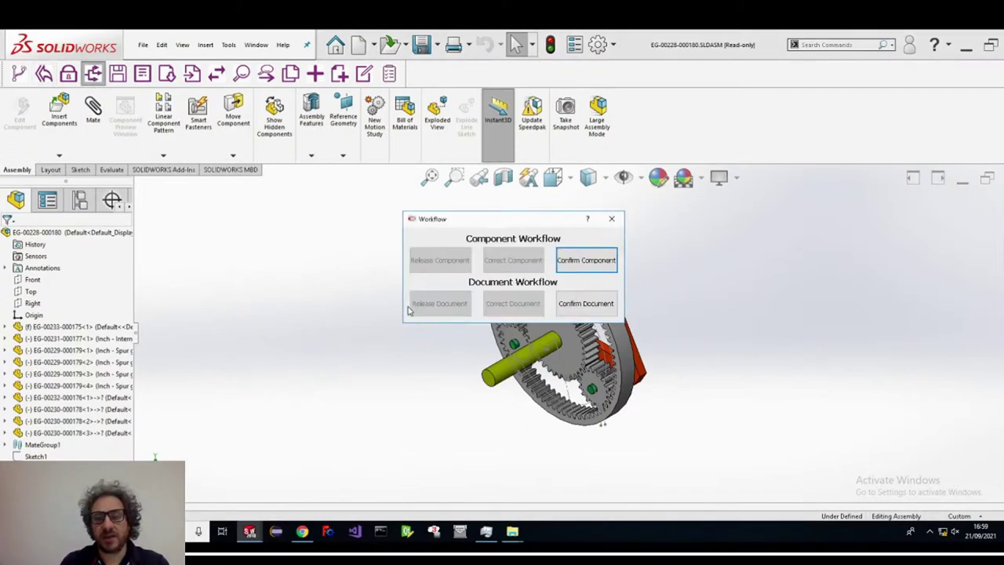
left_click(585, 259)
left_click(553, 289)
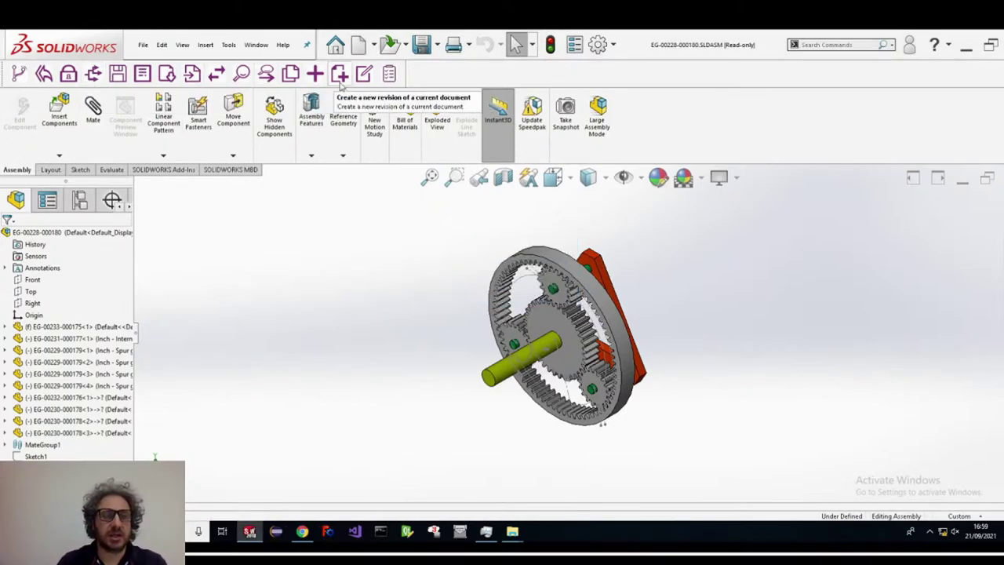
- Close the assembly without saving and mark the Gear Engine missing-material activity done
left_click(987, 178)
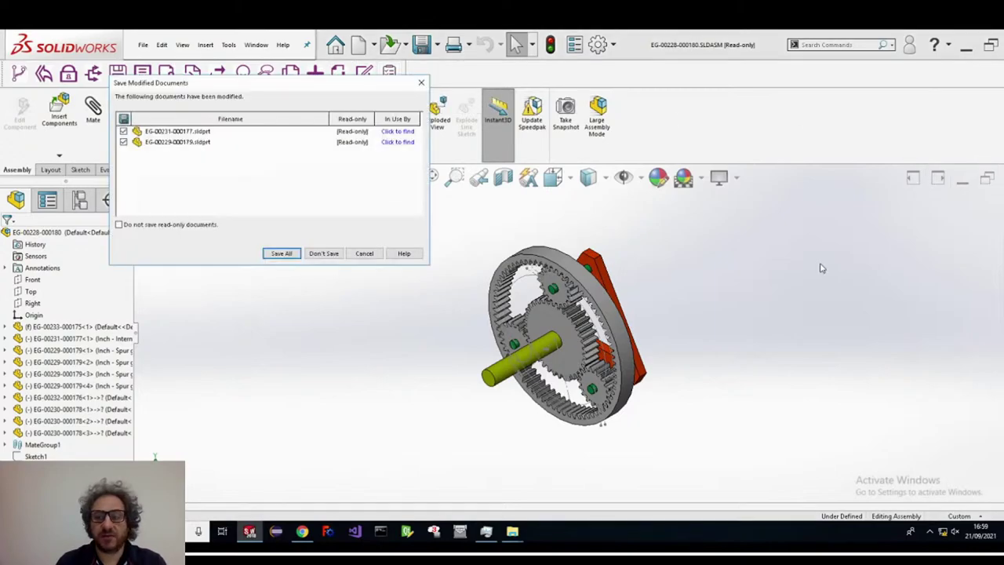
left_click(319, 256)
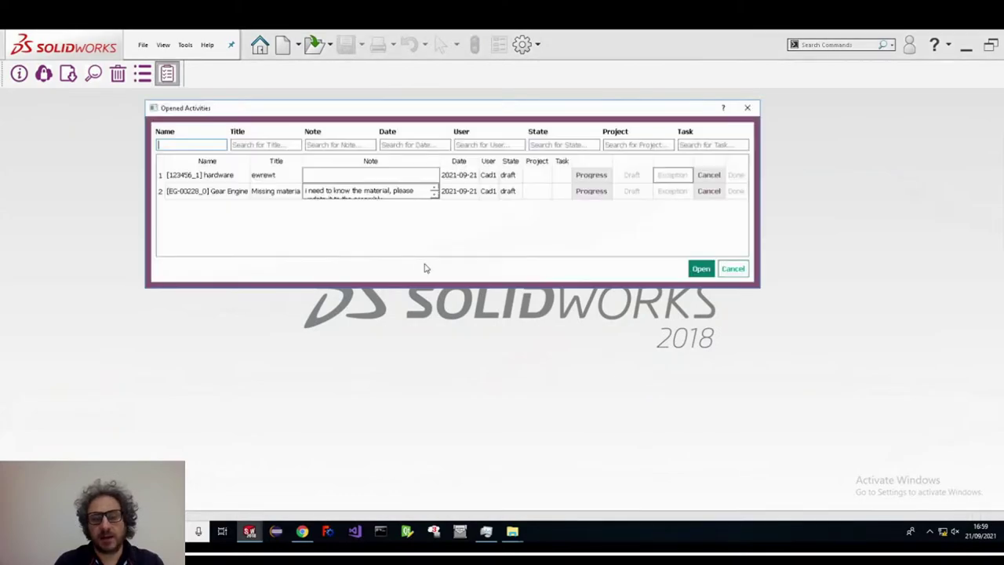
left_click(590, 191)
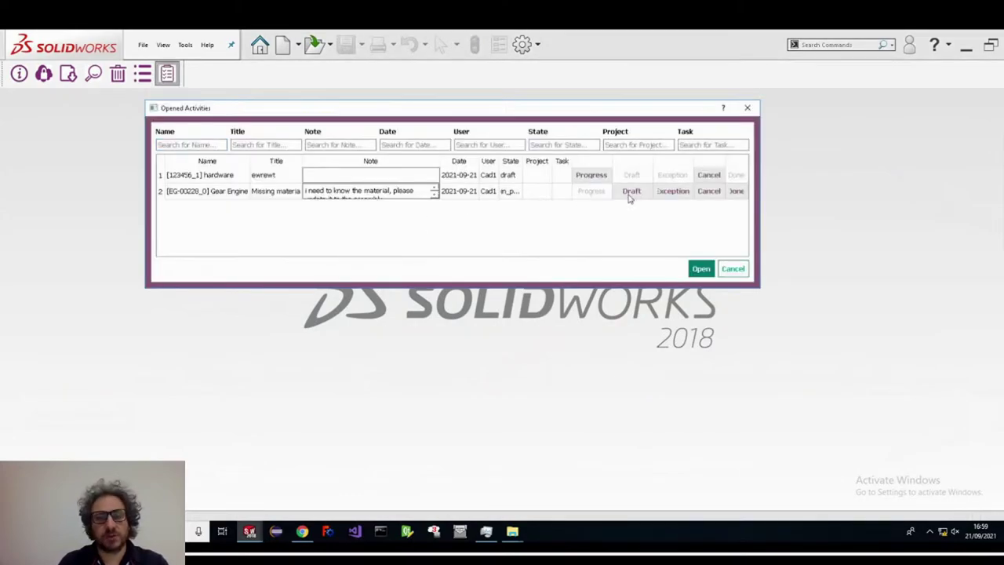
left_click(736, 191)
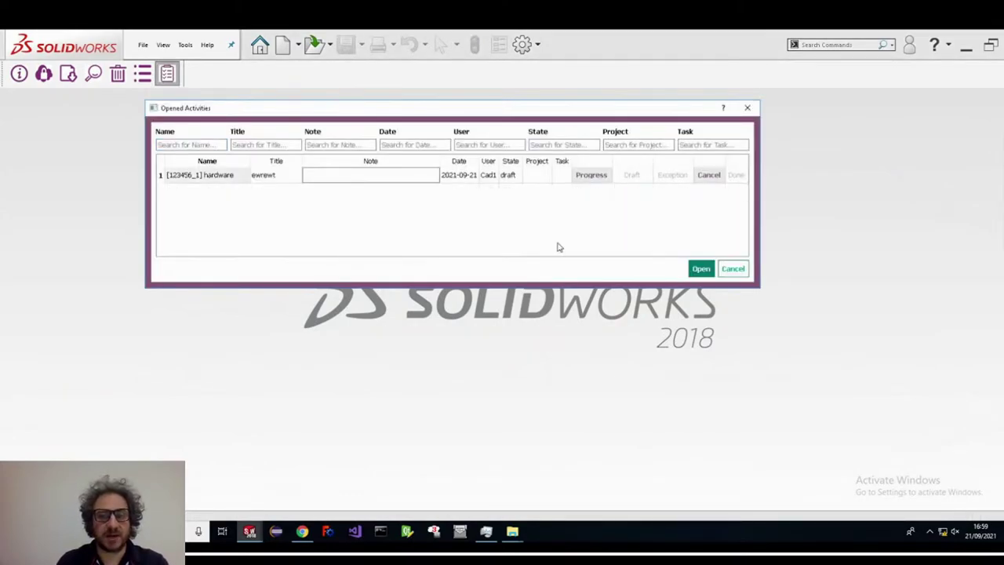
left_click(731, 269)
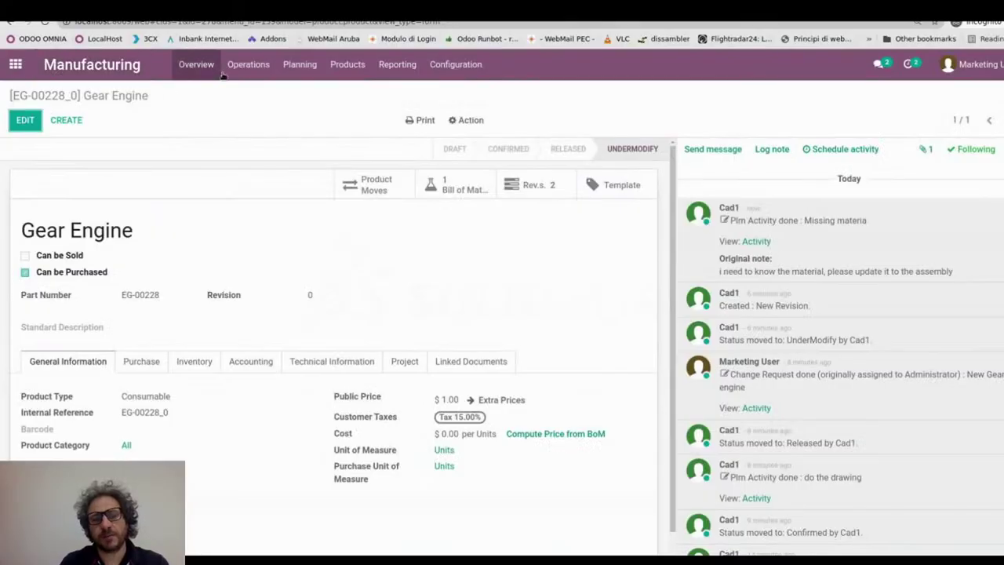
left_click(248, 64)
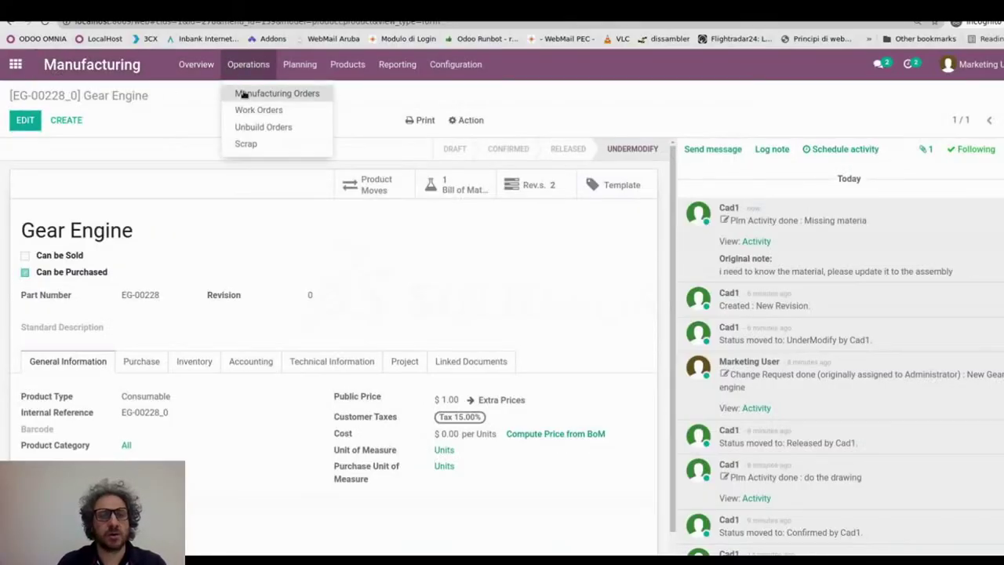
- Update manufacturing order WH/MO/00026 to the revision 1 Gear Engine BOM with automatic update
left_click(243, 93)
left_click(172, 181)
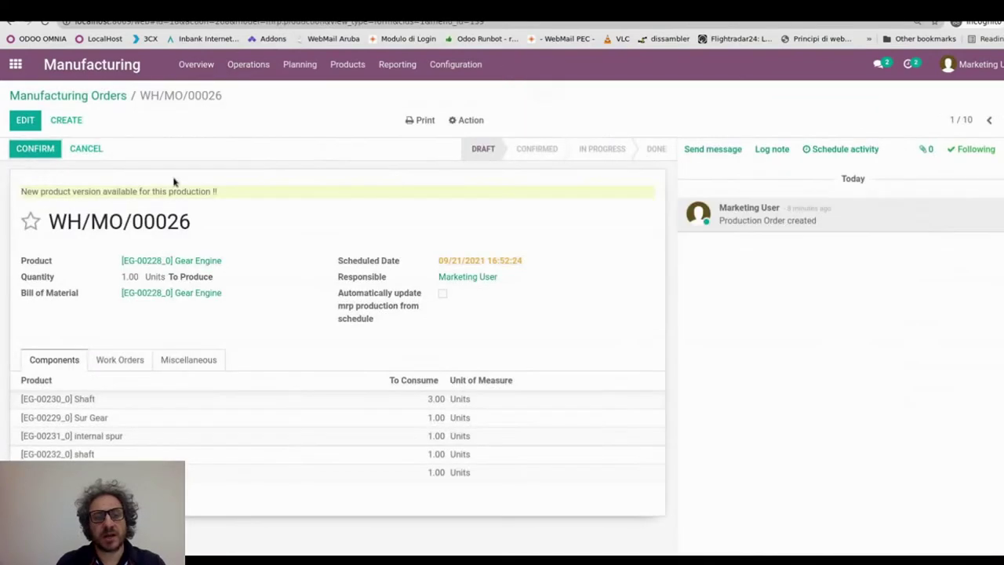
left_click_drag(23, 191, 220, 194)
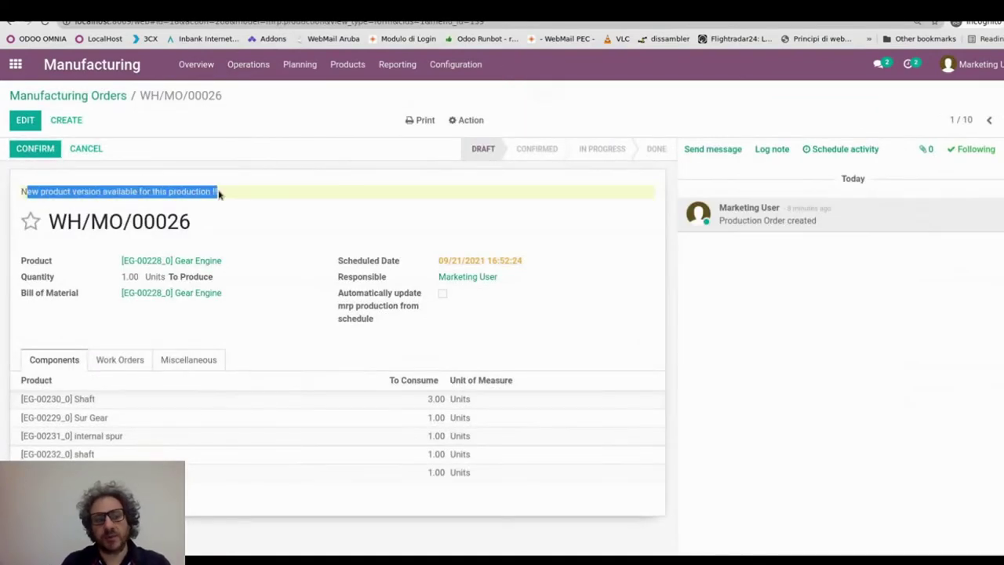
left_click(26, 122)
left_click(441, 300)
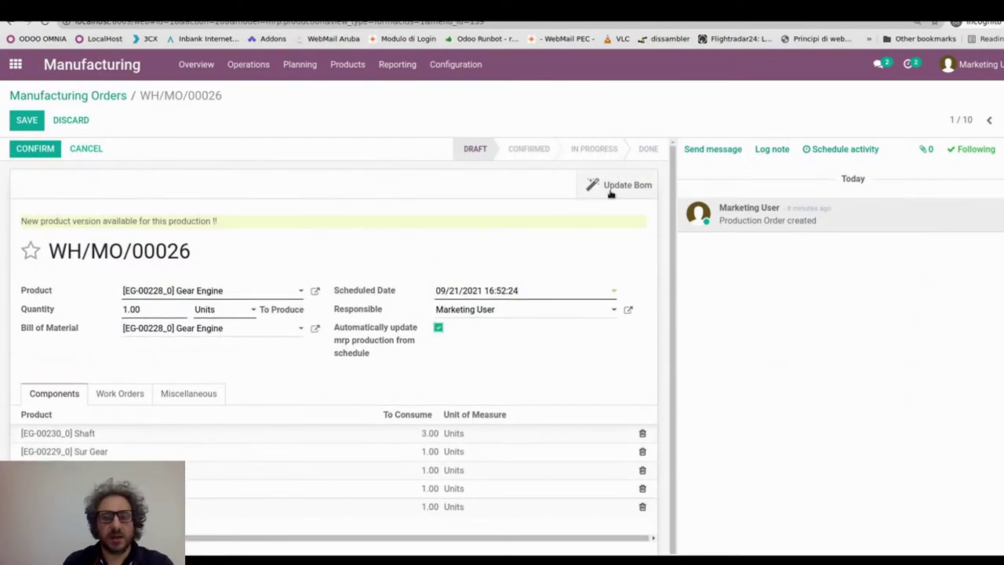
left_click(642, 185)
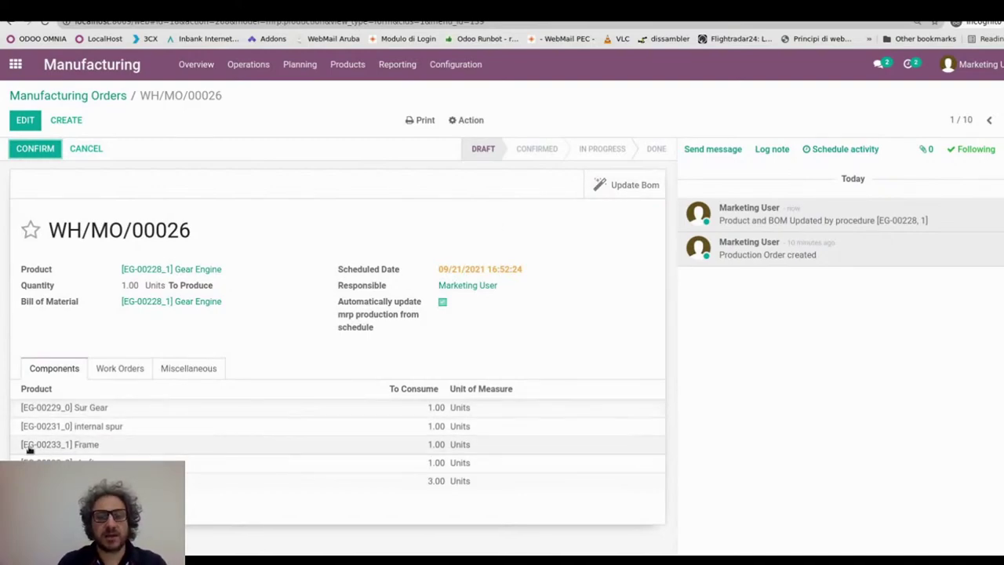
- Review the added Frame component and updated Gear Engine revision, then open the PLM app
left_click_drag(27, 446, 116, 447)
left_click(217, 306)
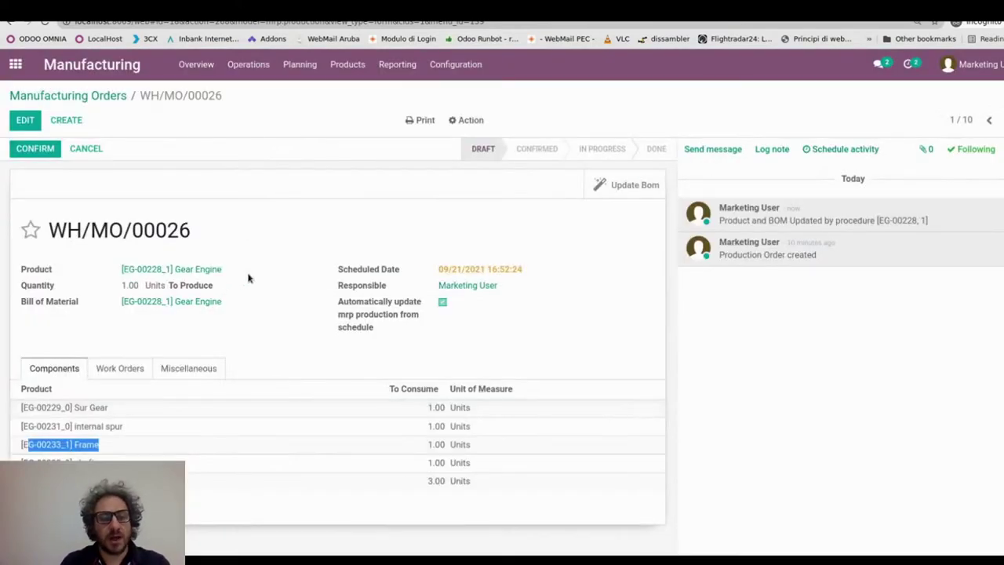
left_click_drag(223, 269, 118, 271)
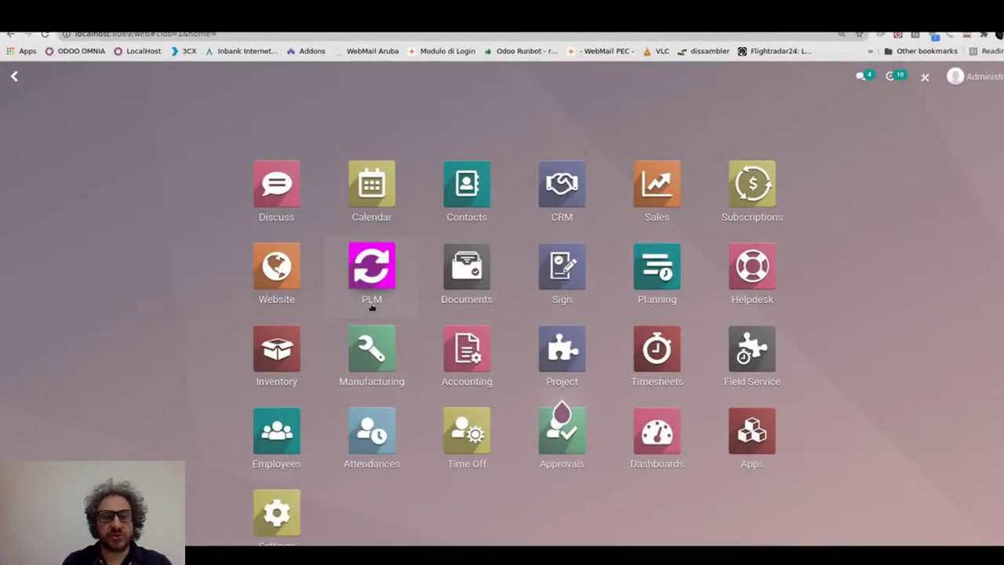
left_click(372, 302)
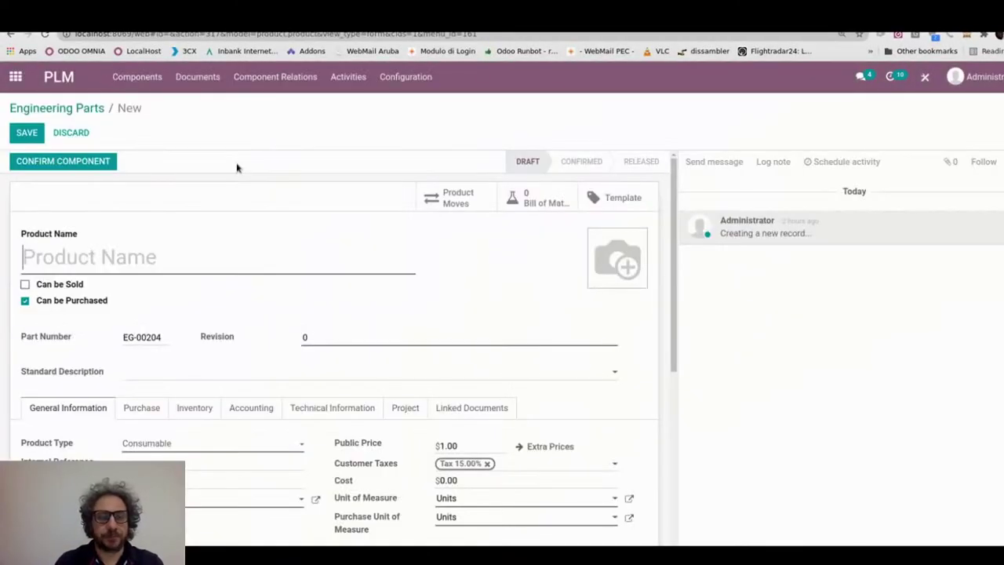